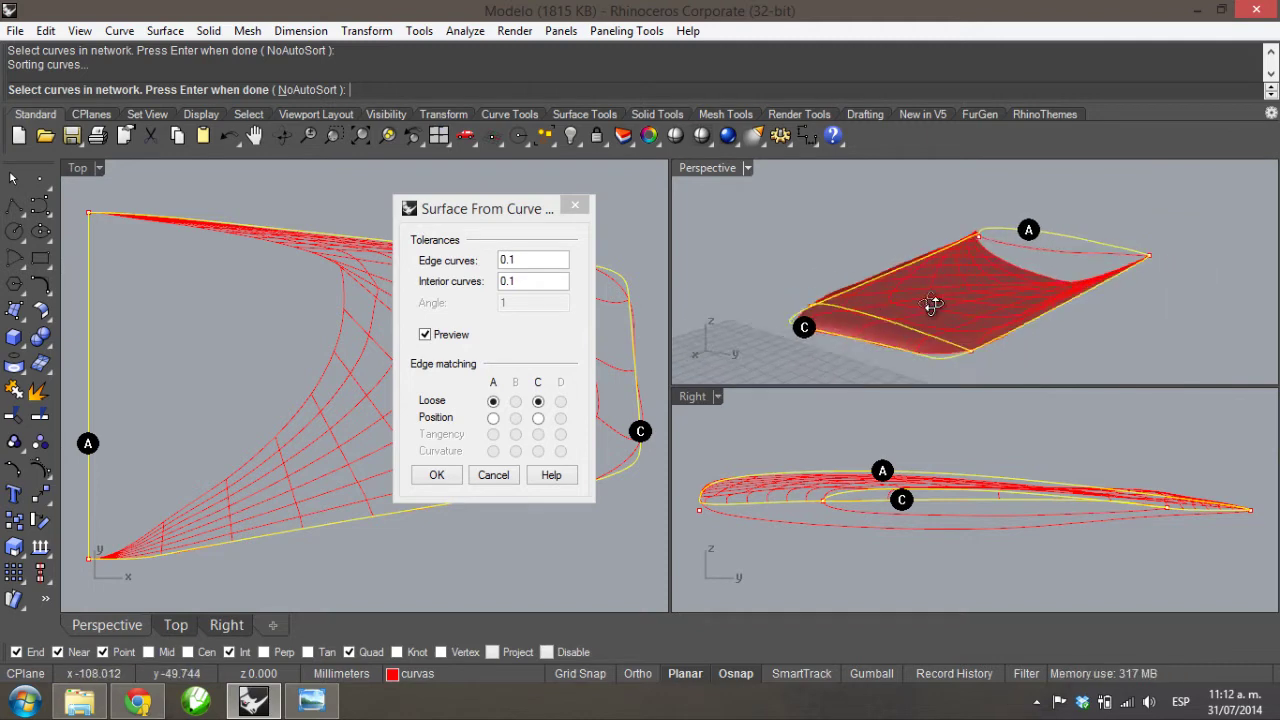
- Try Position edge matching for edges A and C of the curve network surface
click(493, 417)
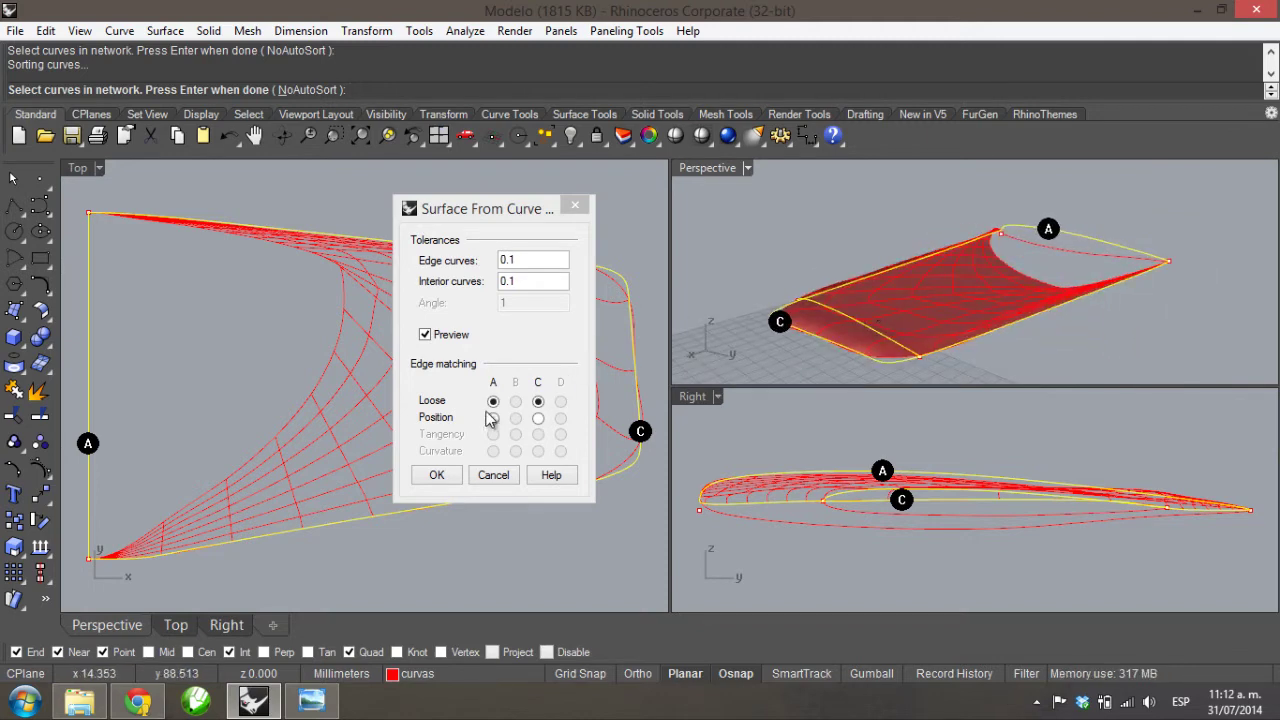
click(538, 419)
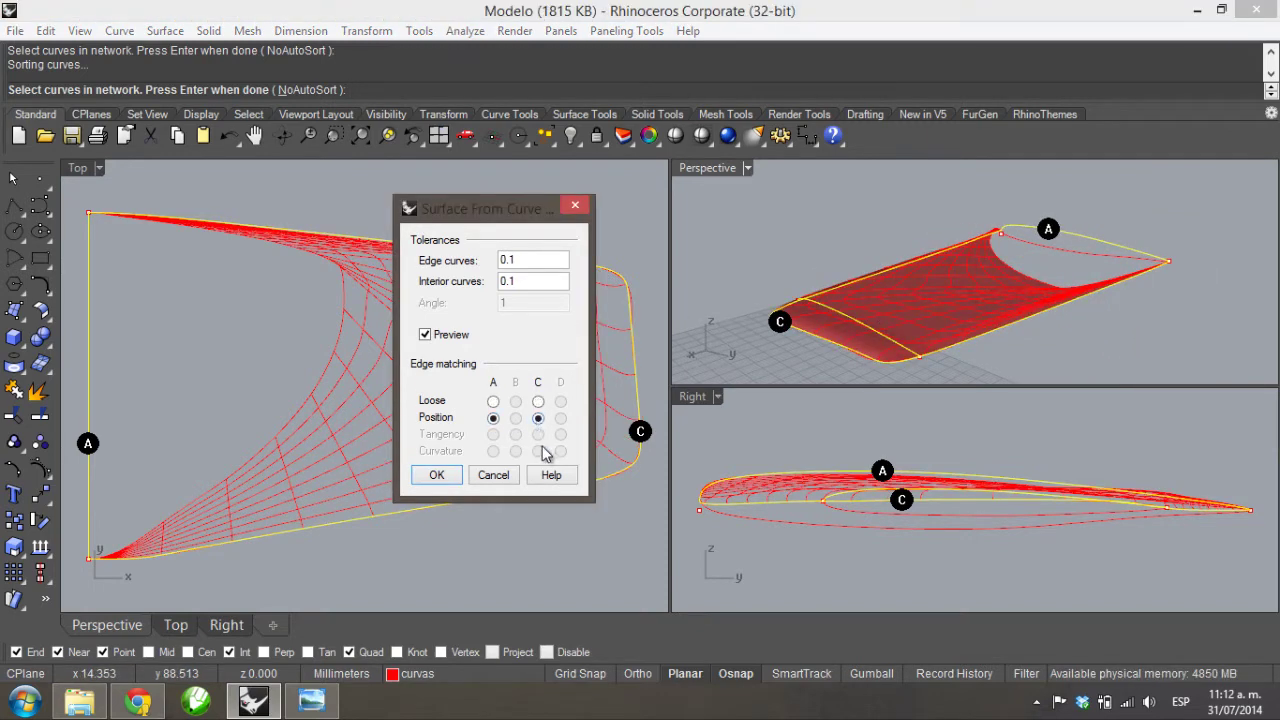
click(586, 210)
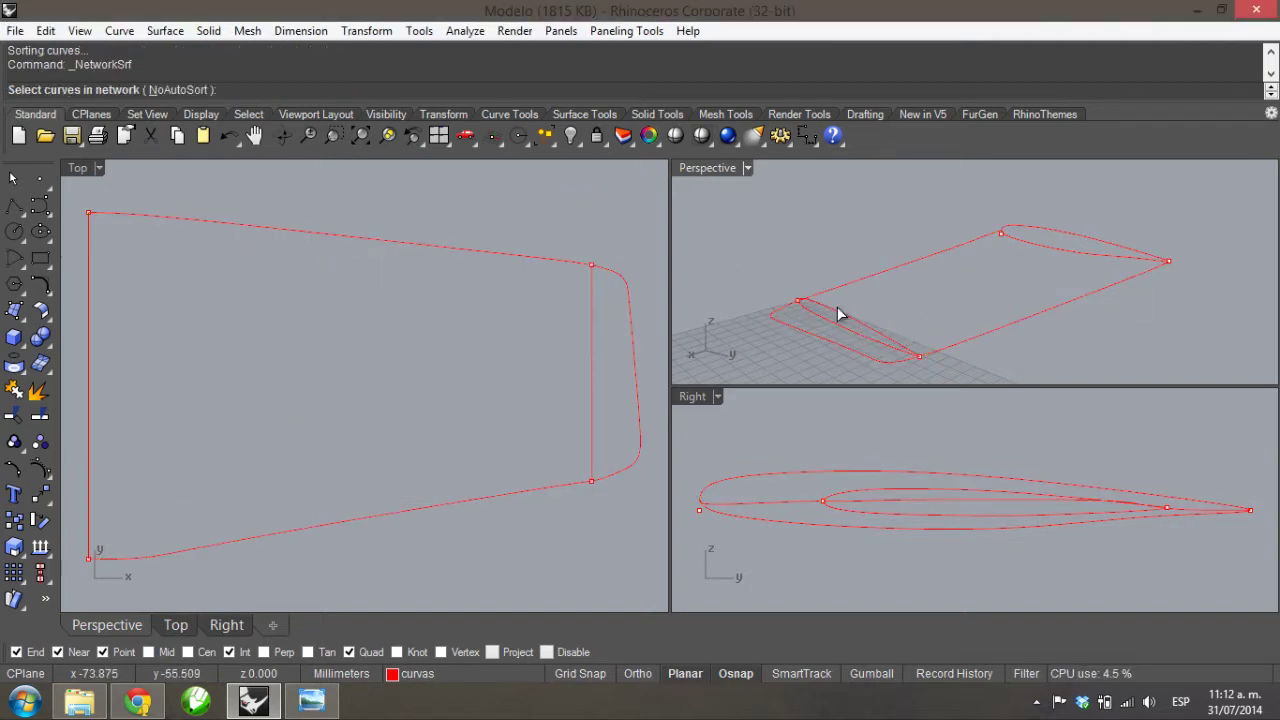
- Try previewing a curve network surface built from the wing outline and the upper curves of both airfoil profiles
click(972, 337)
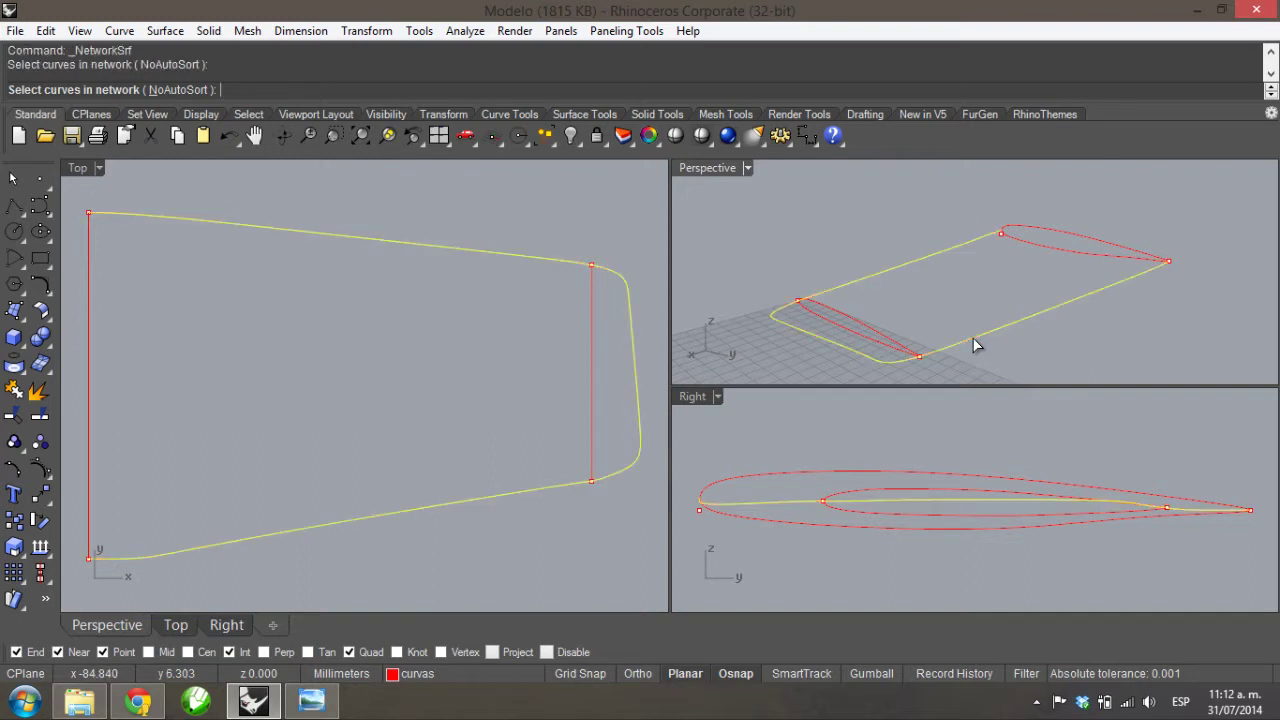
click(846, 316)
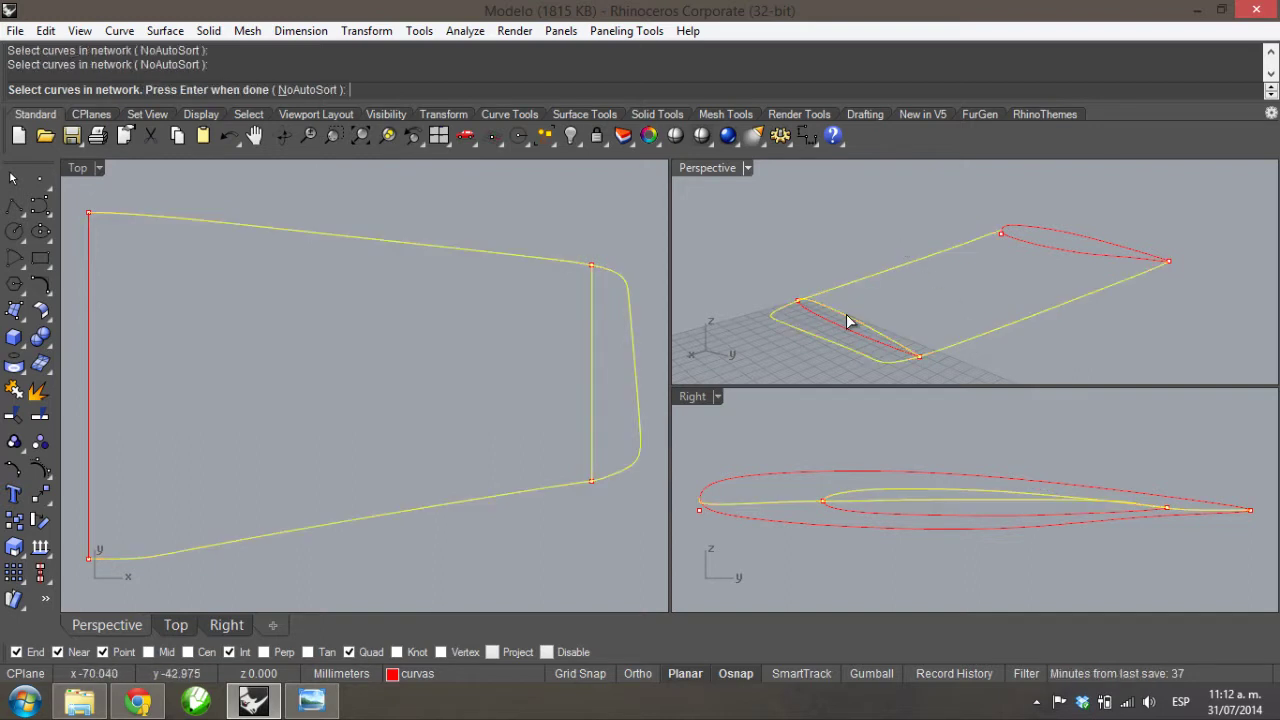
click(1095, 242)
key(Return)
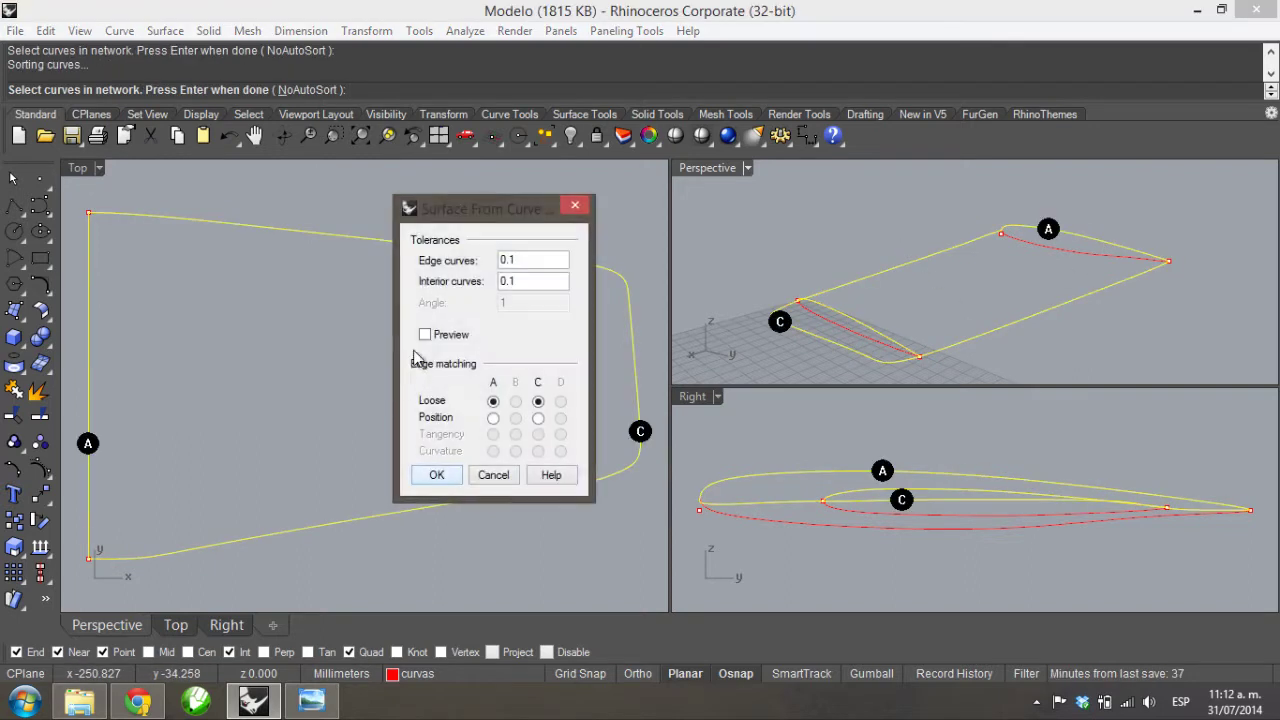
click(426, 336)
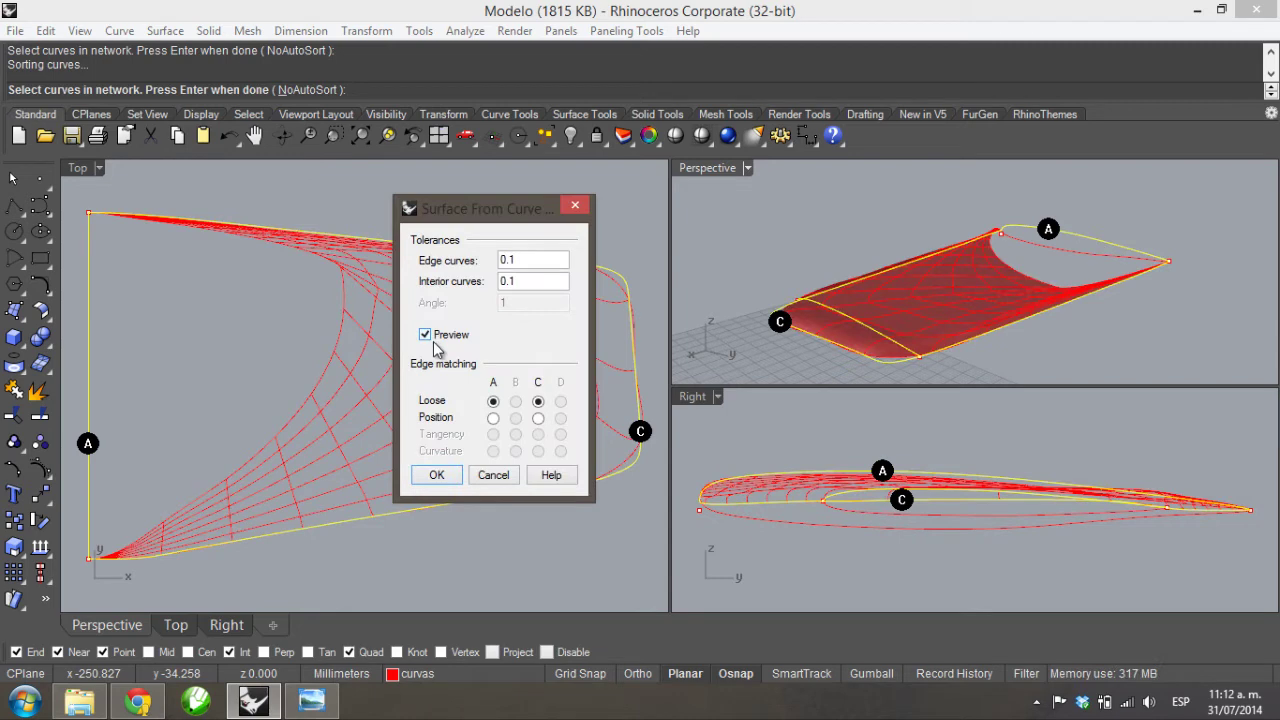
click(494, 476)
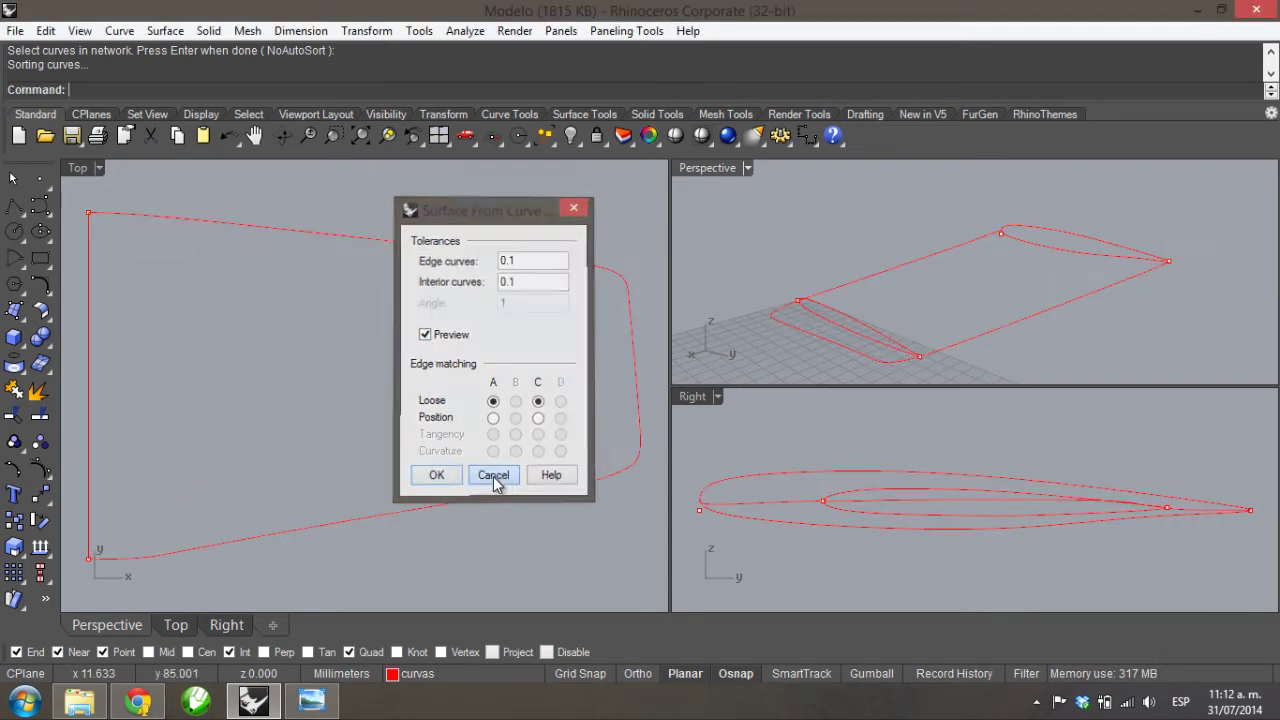
click(987, 335)
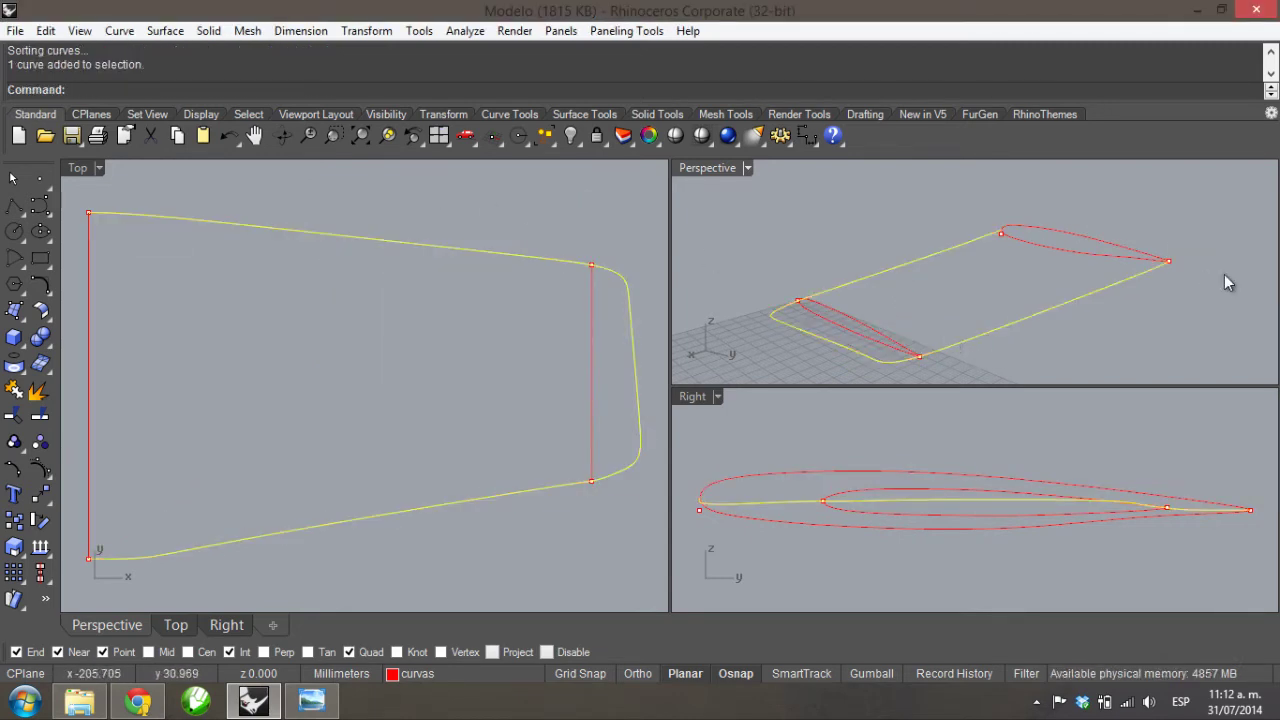
click(165, 31)
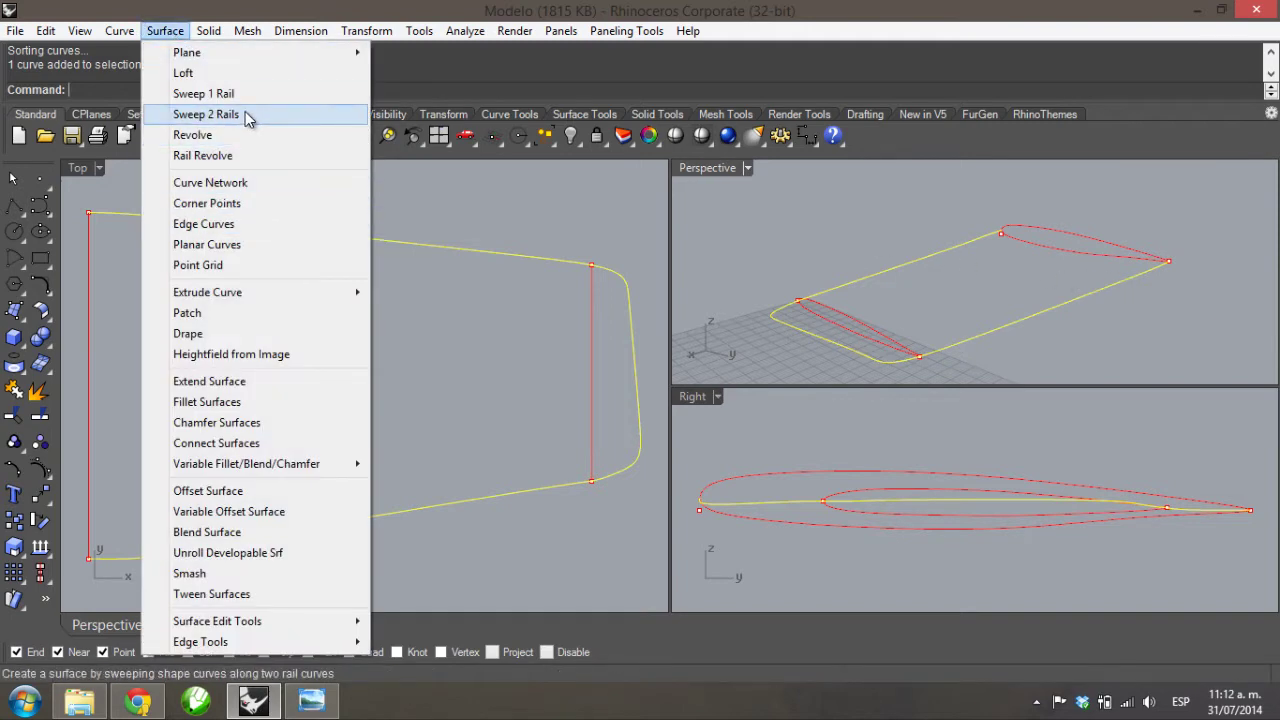
click(845, 271)
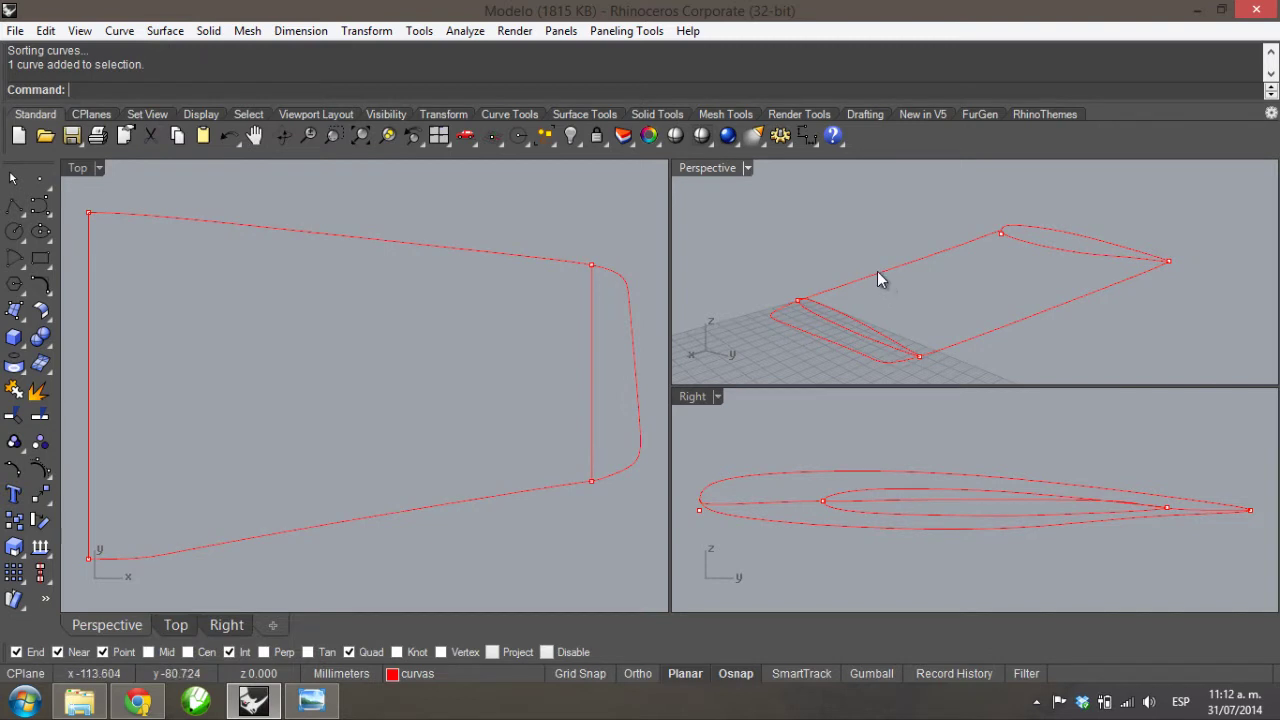
- Split the wing outline curve using the upper curves of both airfoil profiles as cutting objects, and check the resulting pieces
click(877, 273)
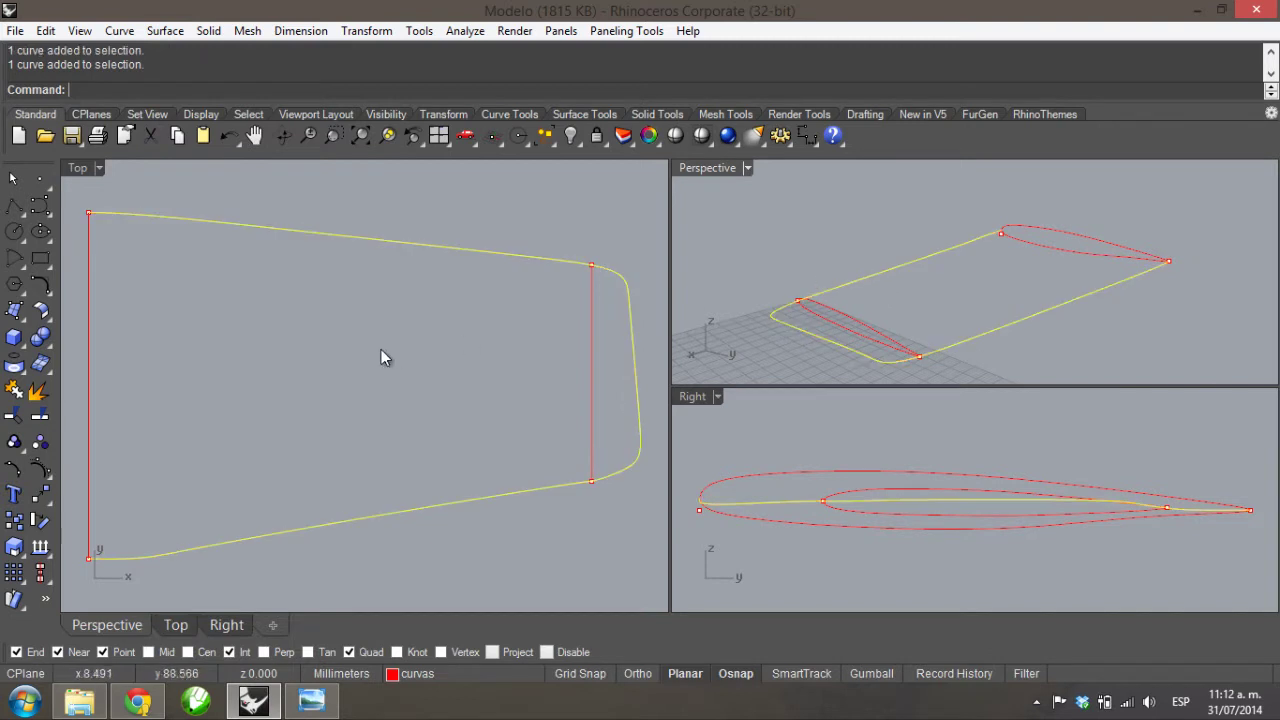
click(42, 416)
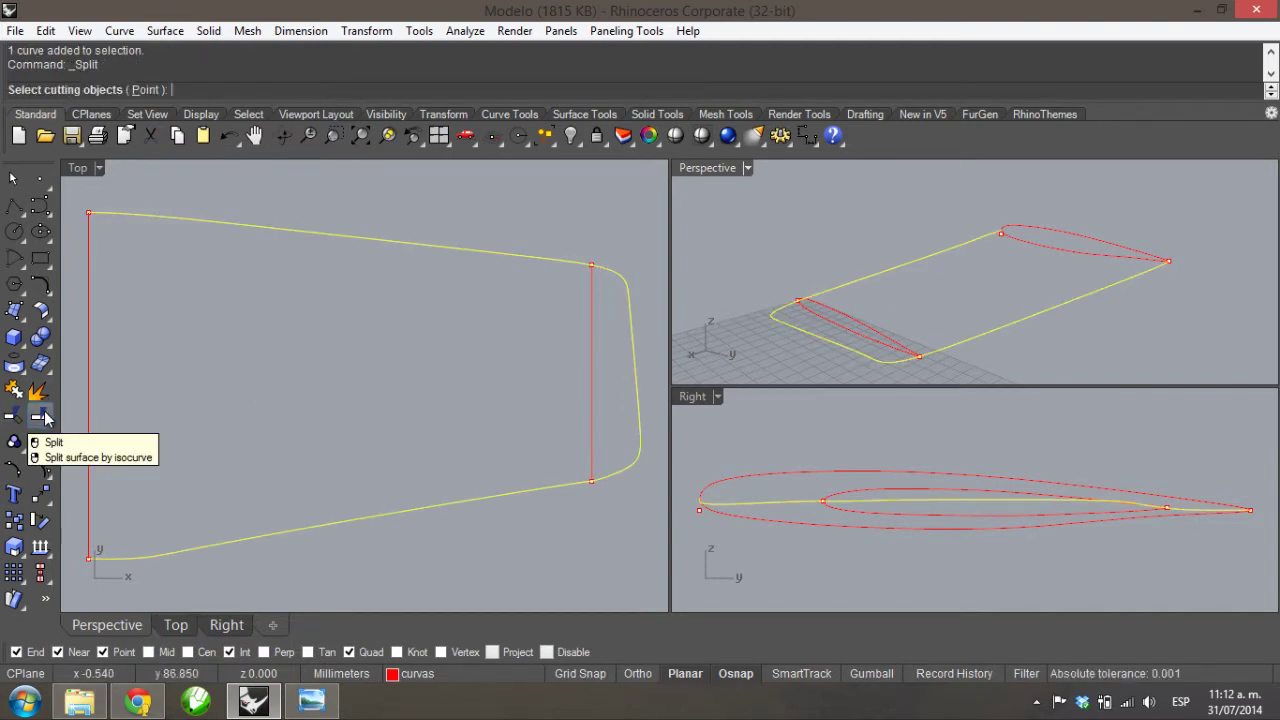
click(850, 317)
click(1081, 237)
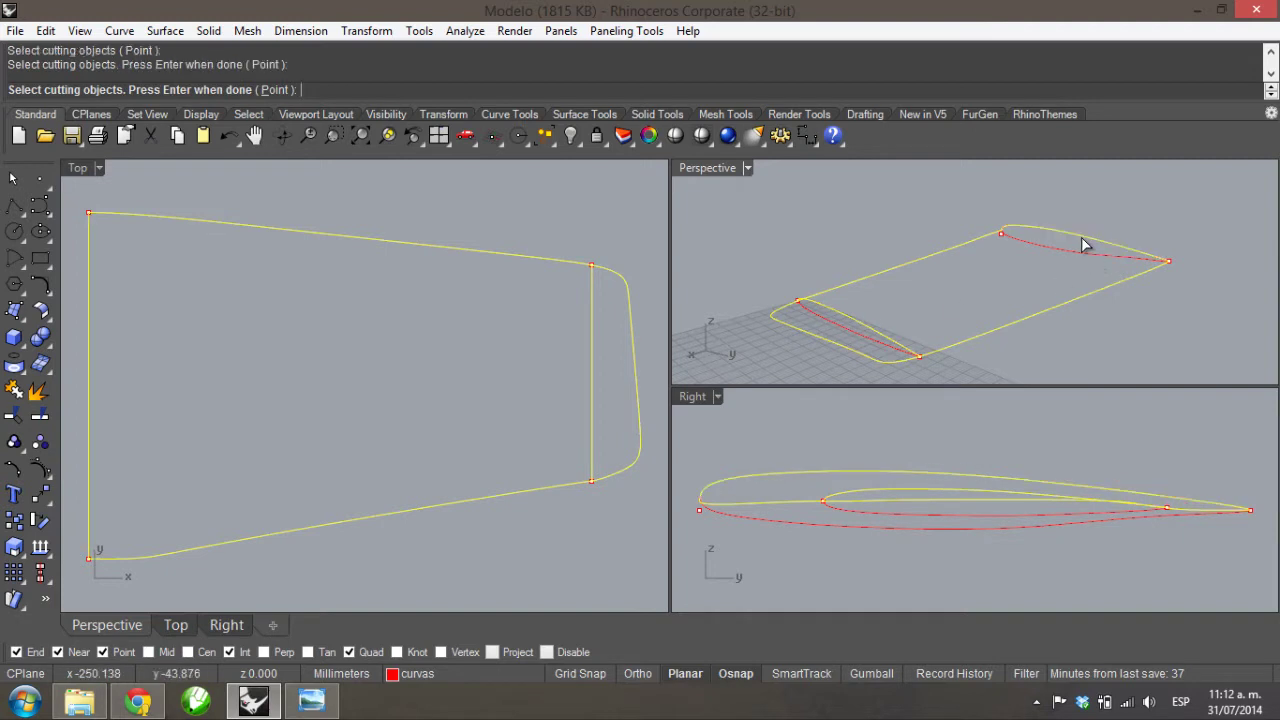
key(Return)
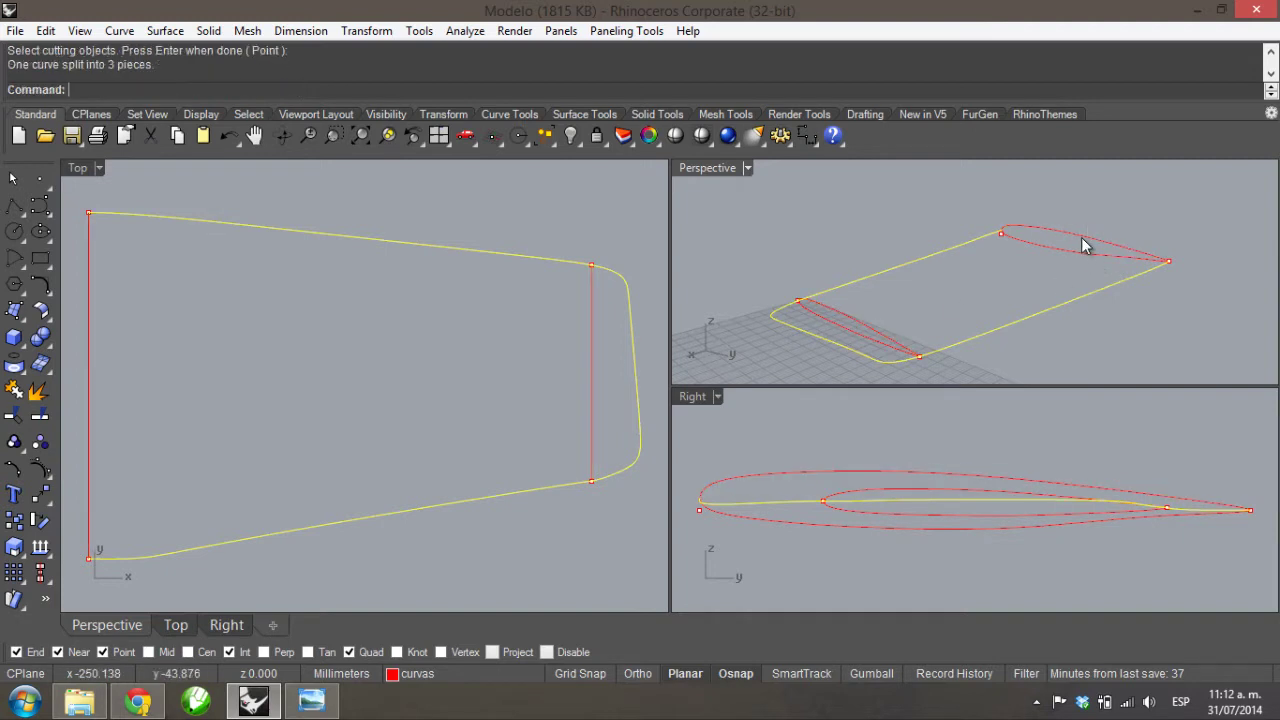
click(844, 284)
click(988, 327)
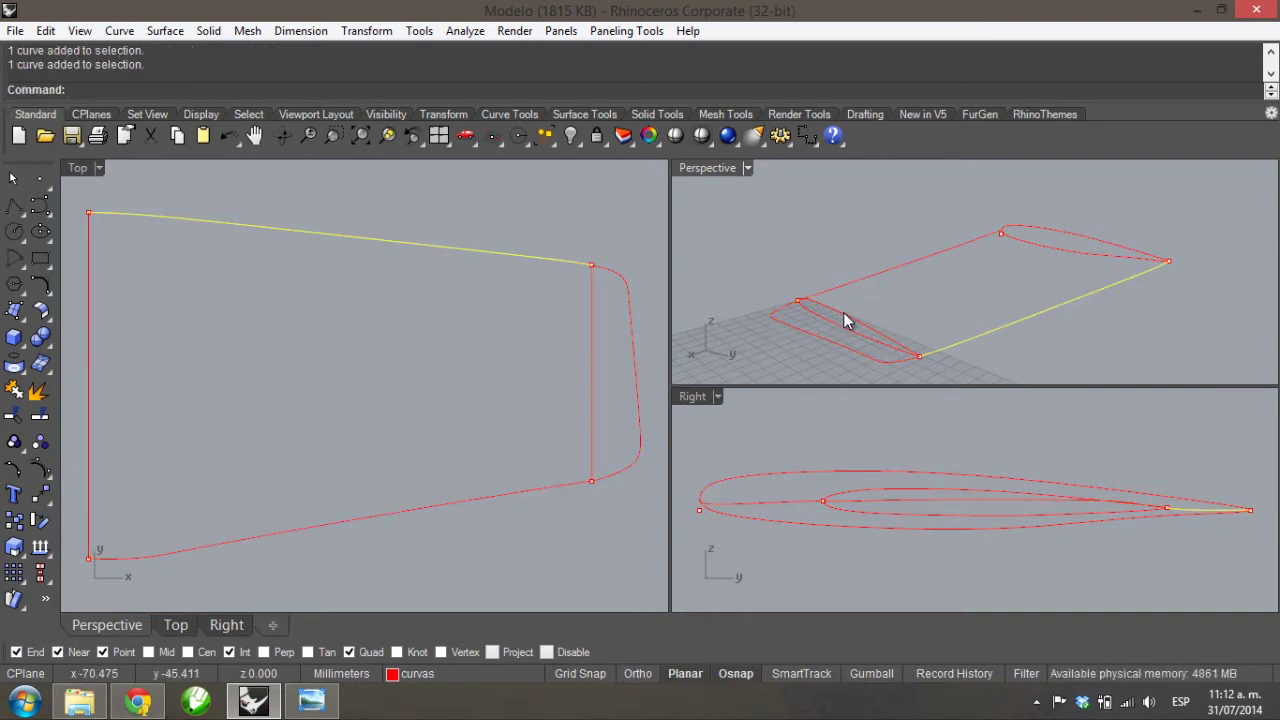
click(791, 304)
click(752, 282)
- Join the upper and lower curves of each airfoil profile into one closed curve at both ends of the wing
right_drag(752, 282, 845, 295)
scroll(846, 290, up, 2)
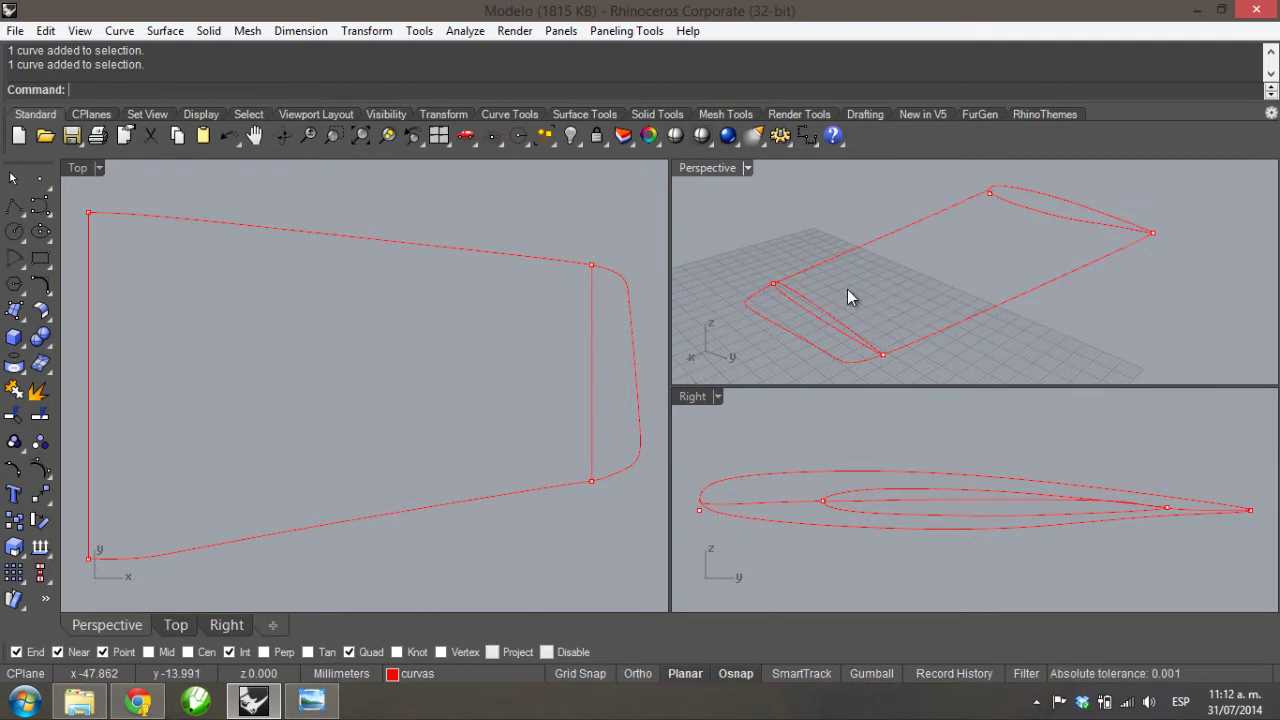
click(1044, 190)
right_drag(893, 332, 937, 325)
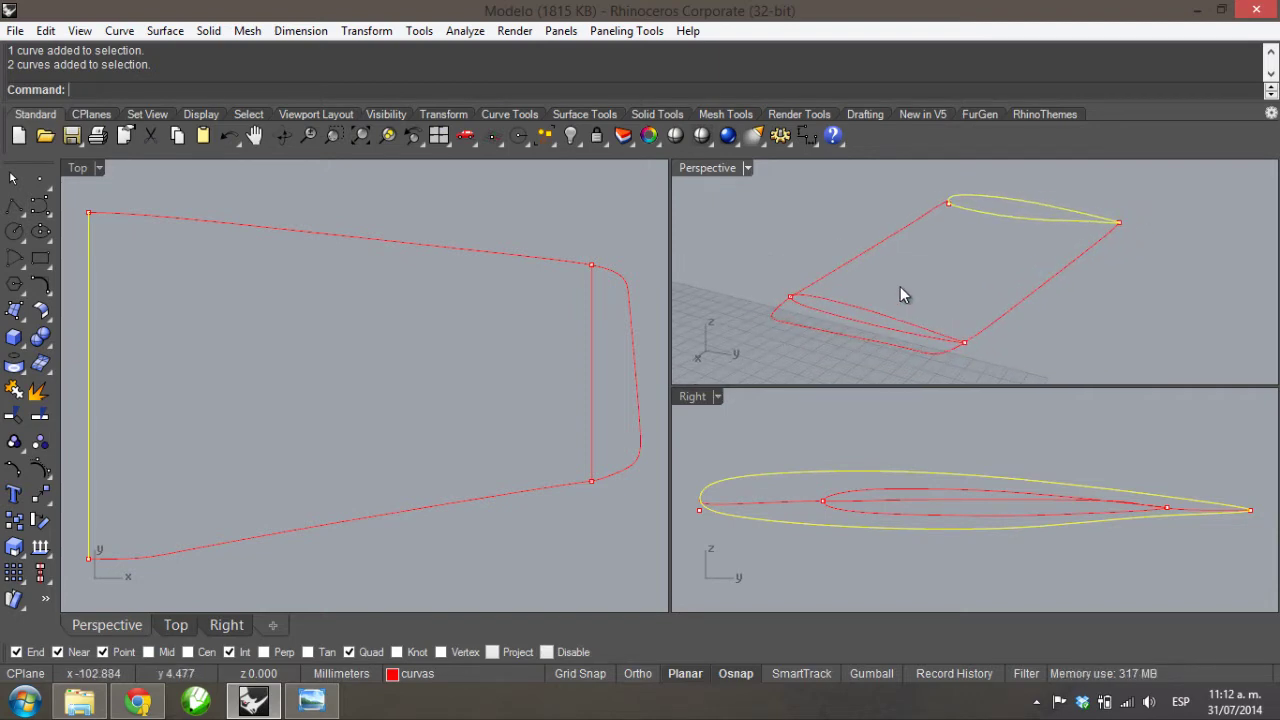
shift+click(885, 335)
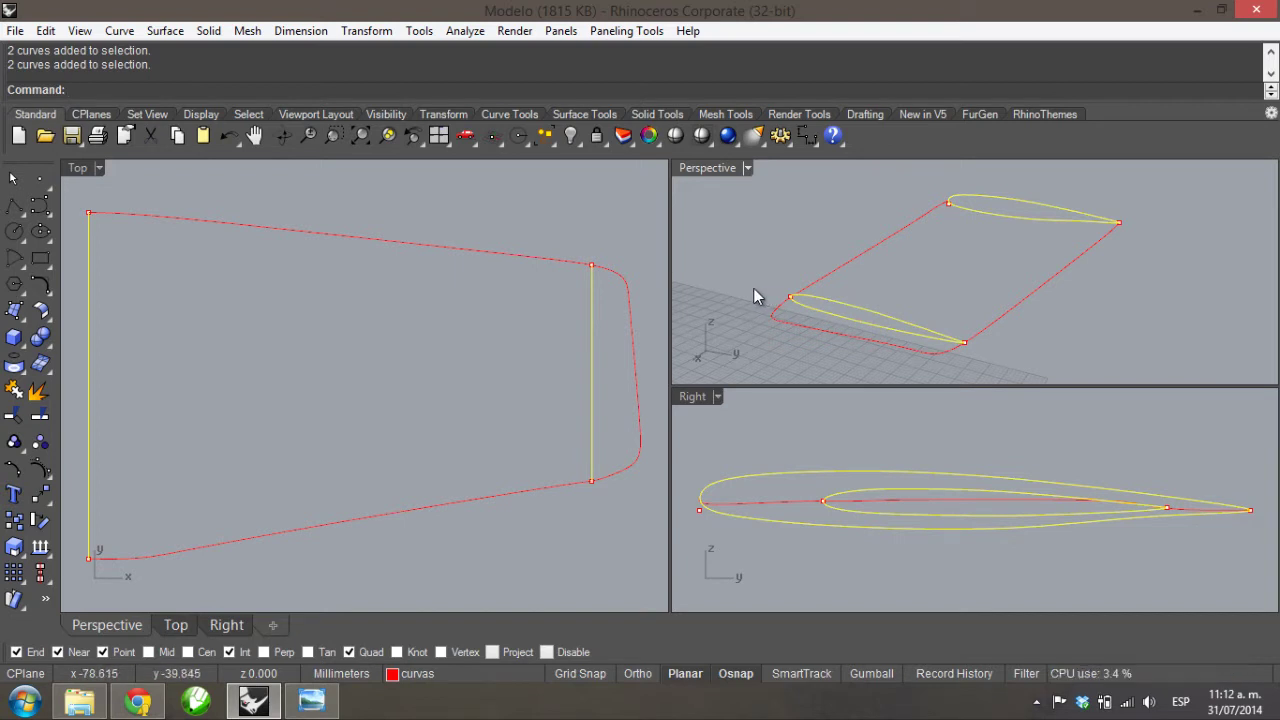
click(14, 390)
click(777, 225)
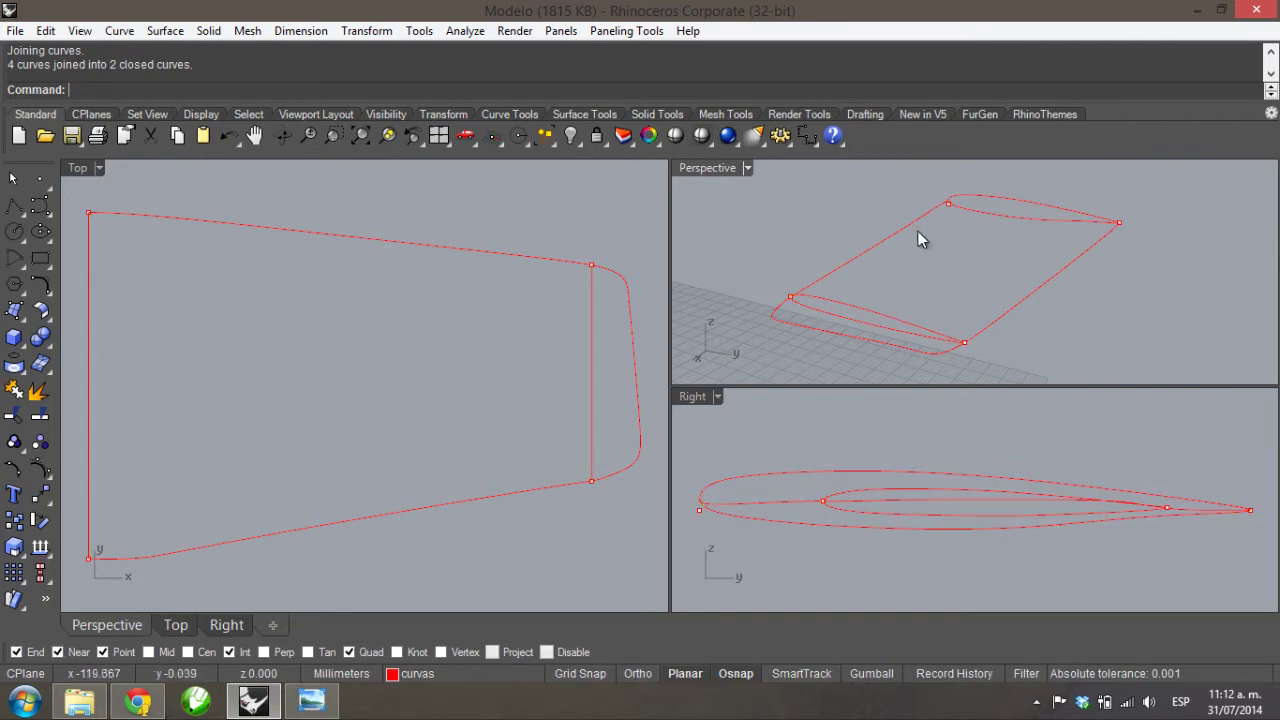
click(966, 199)
click(877, 310)
click(856, 255)
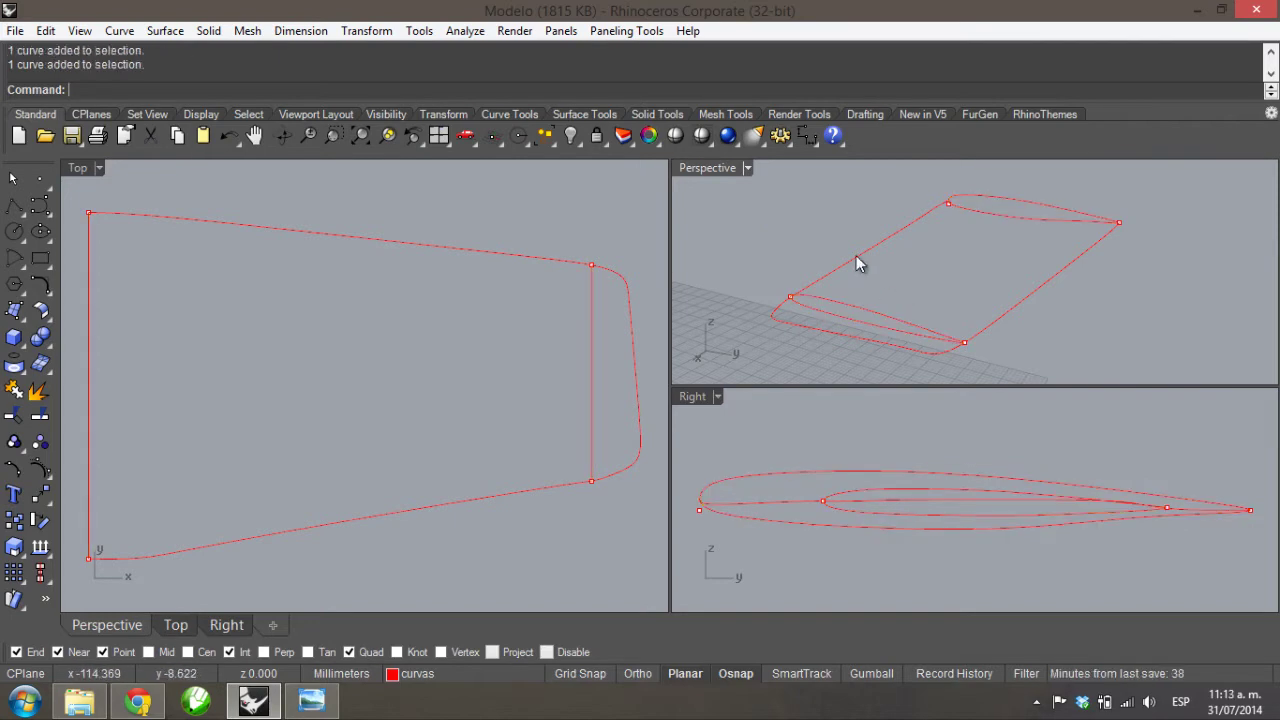
- Start a Sweep 2 Rails surface with the leading and trailing edges as rails and both closed airfoils as cross sections, keeping the default seams
click(165, 30)
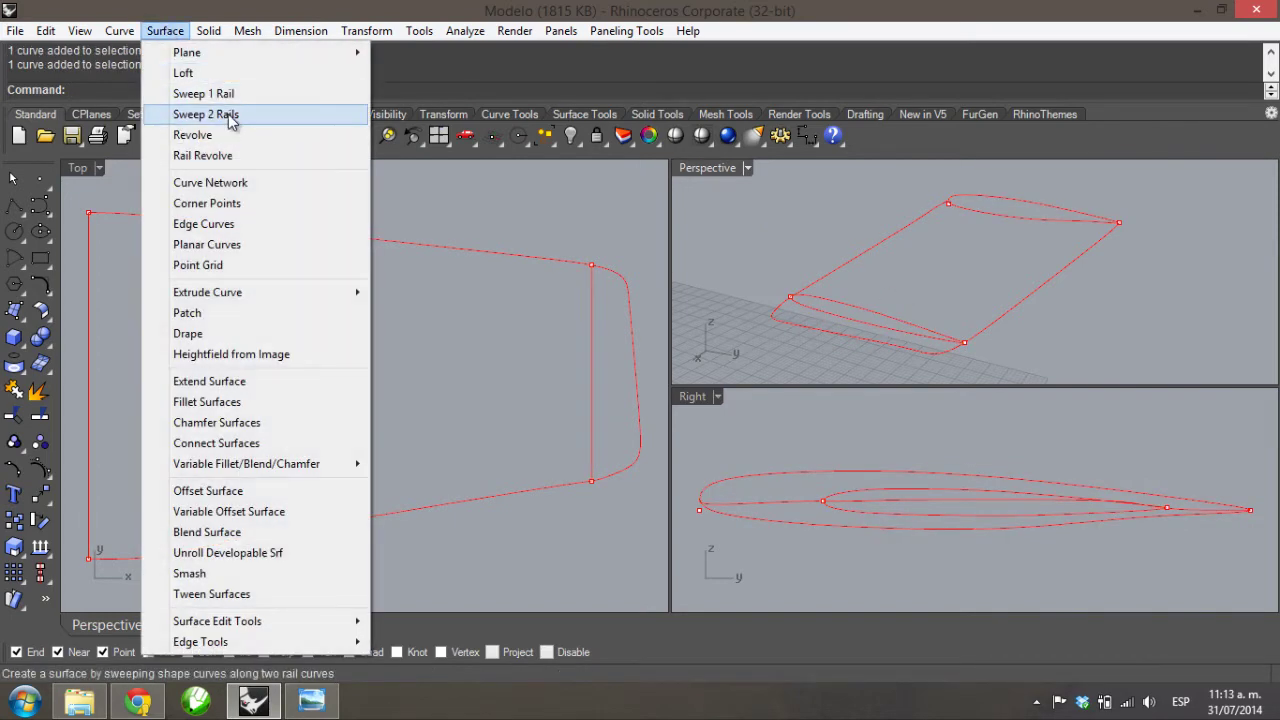
click(206, 114)
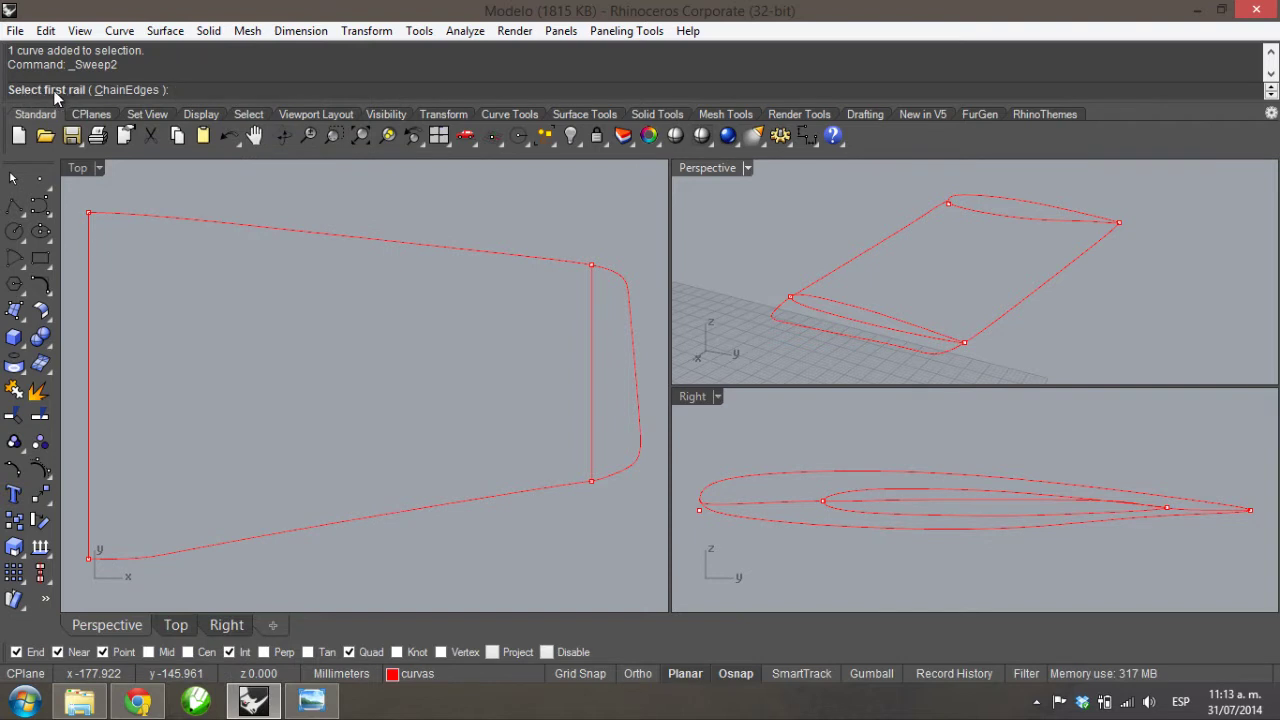
click(879, 246)
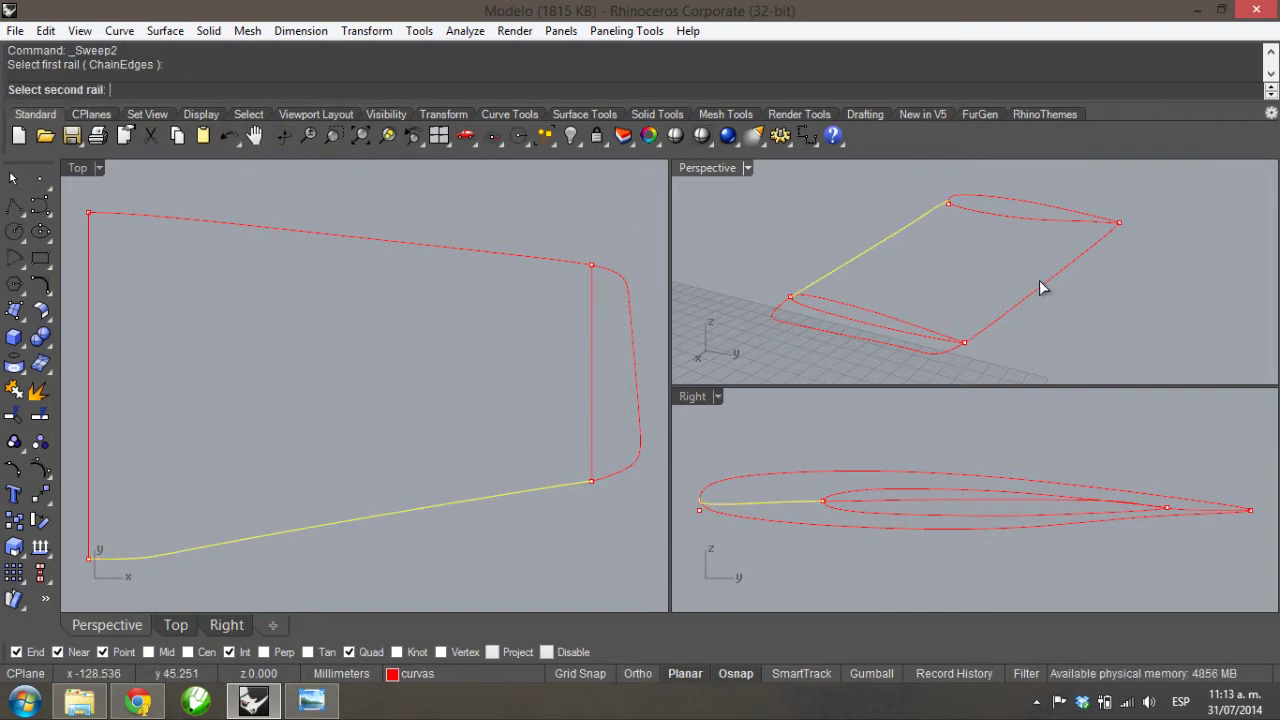
click(1047, 282)
click(1006, 203)
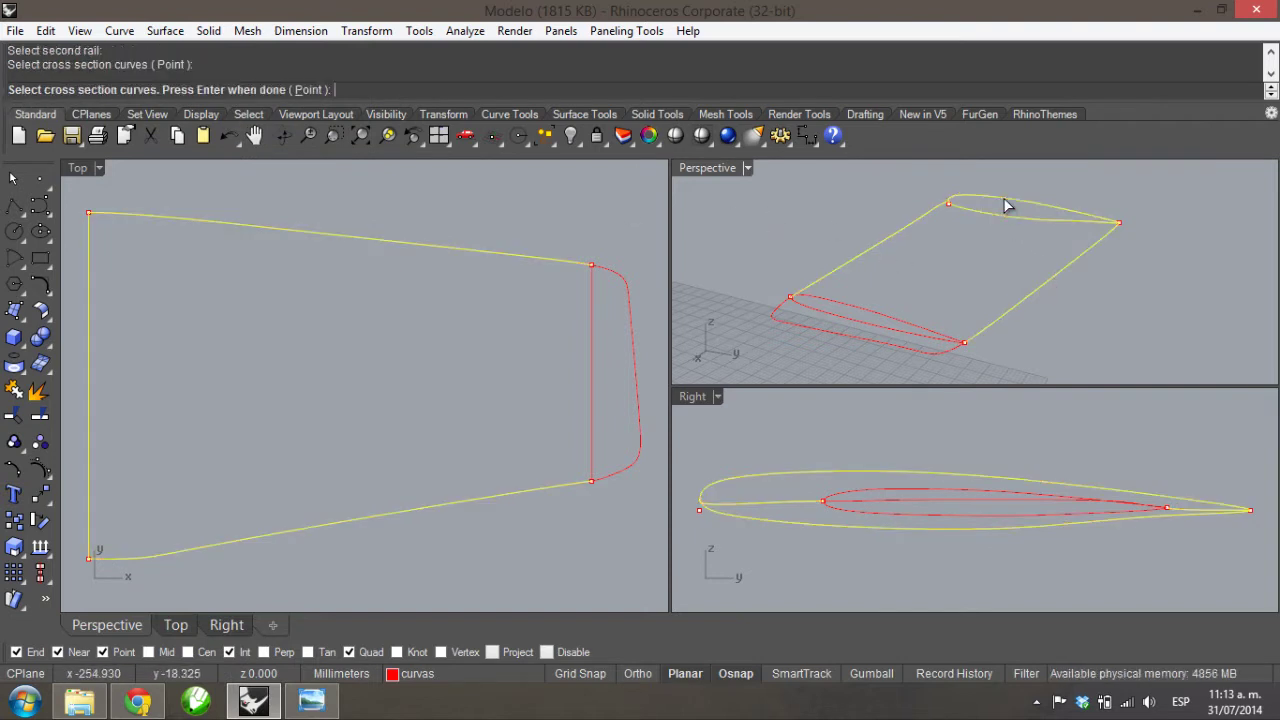
click(860, 309)
key(Return)
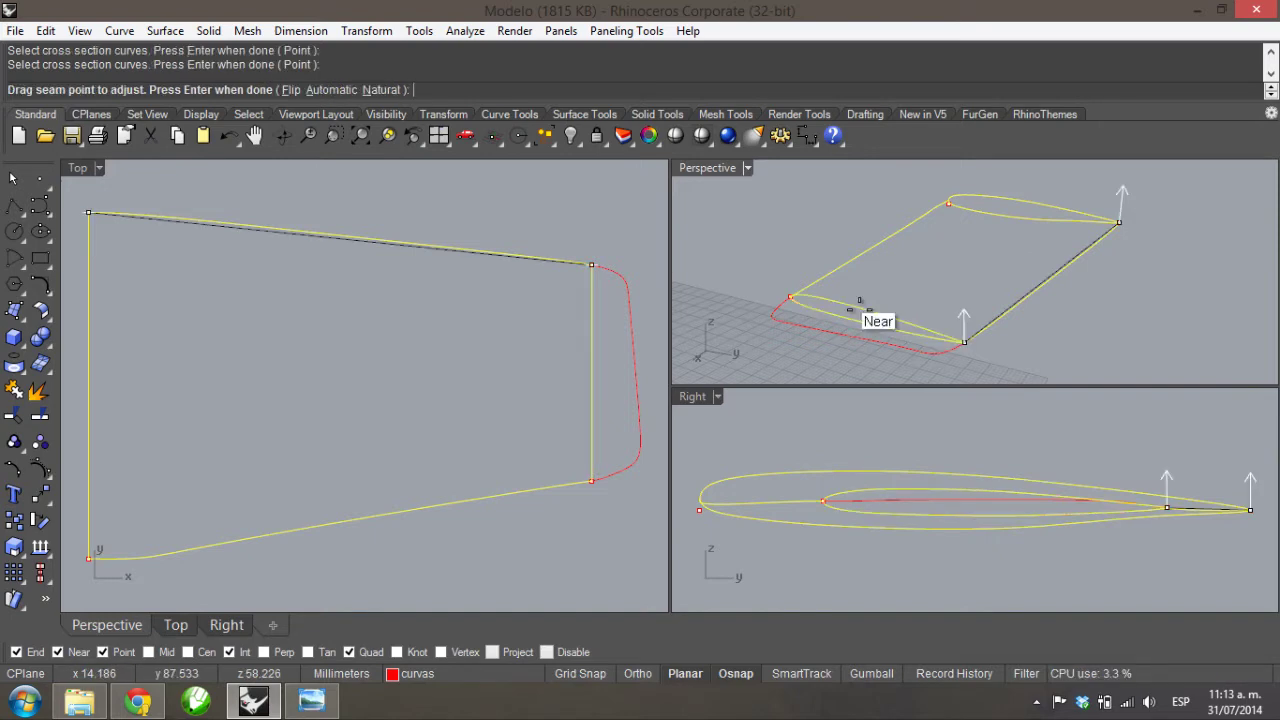
key(Return)
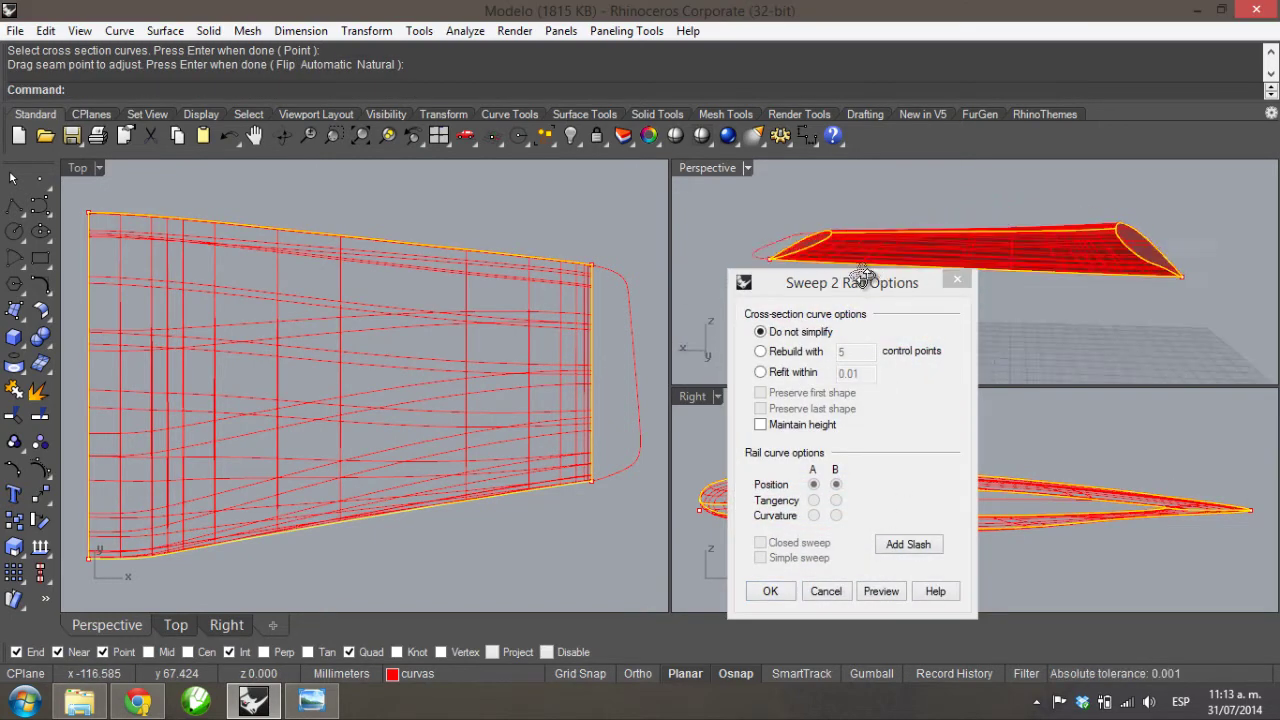
- Set the sweep's cross-section curves to rebuild with 5 control points and preview the surface against the profiles
mouse_move(862, 275)
right_down()
mouse_move(843, 220)
mouse_move(1080, 214)
mouse_move(945, 220)
mouse_move(1005, 265)
mouse_move(875, 288)
right_up()
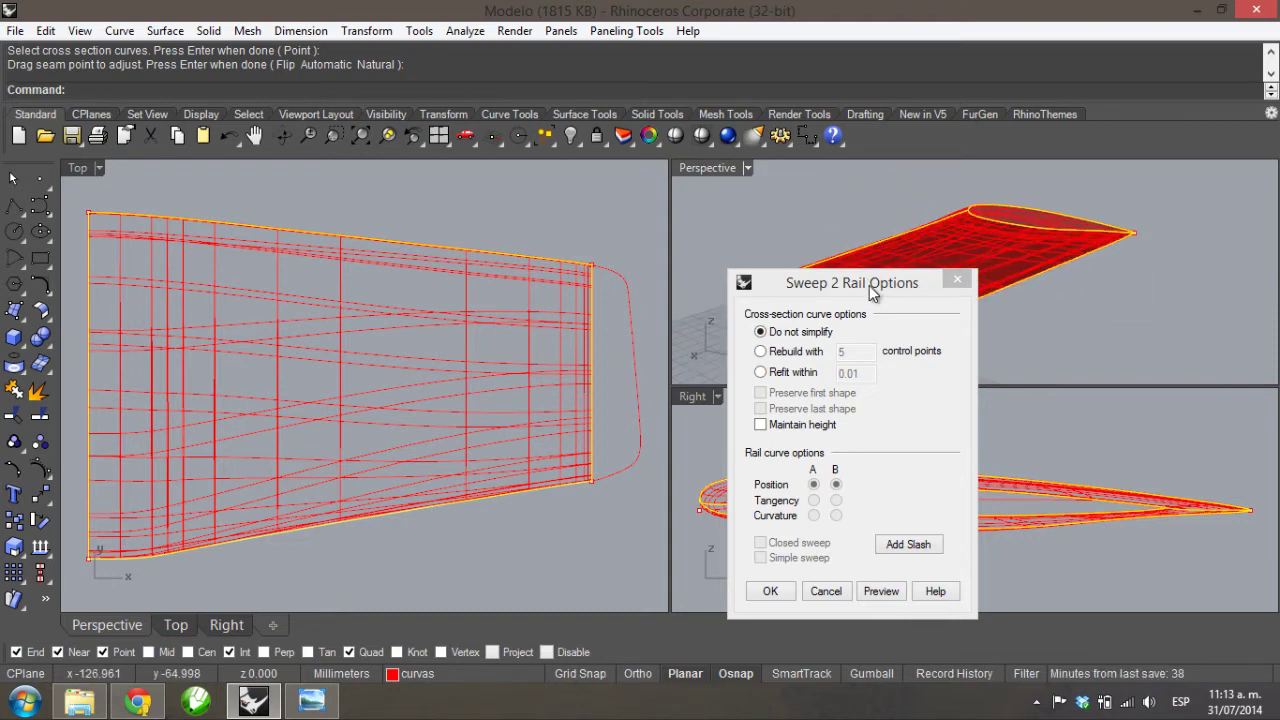
drag(869, 285, 478, 272)
right_drag(900, 290, 935, 270)
click(401, 339)
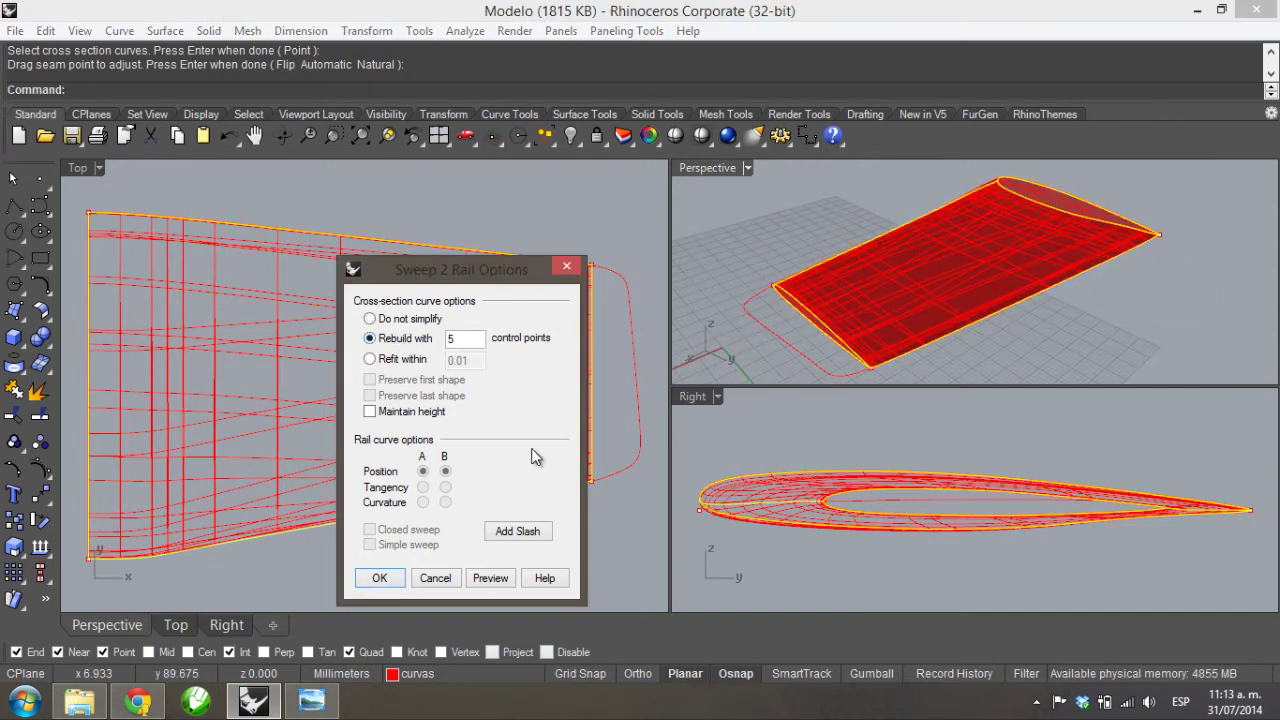
click(490, 578)
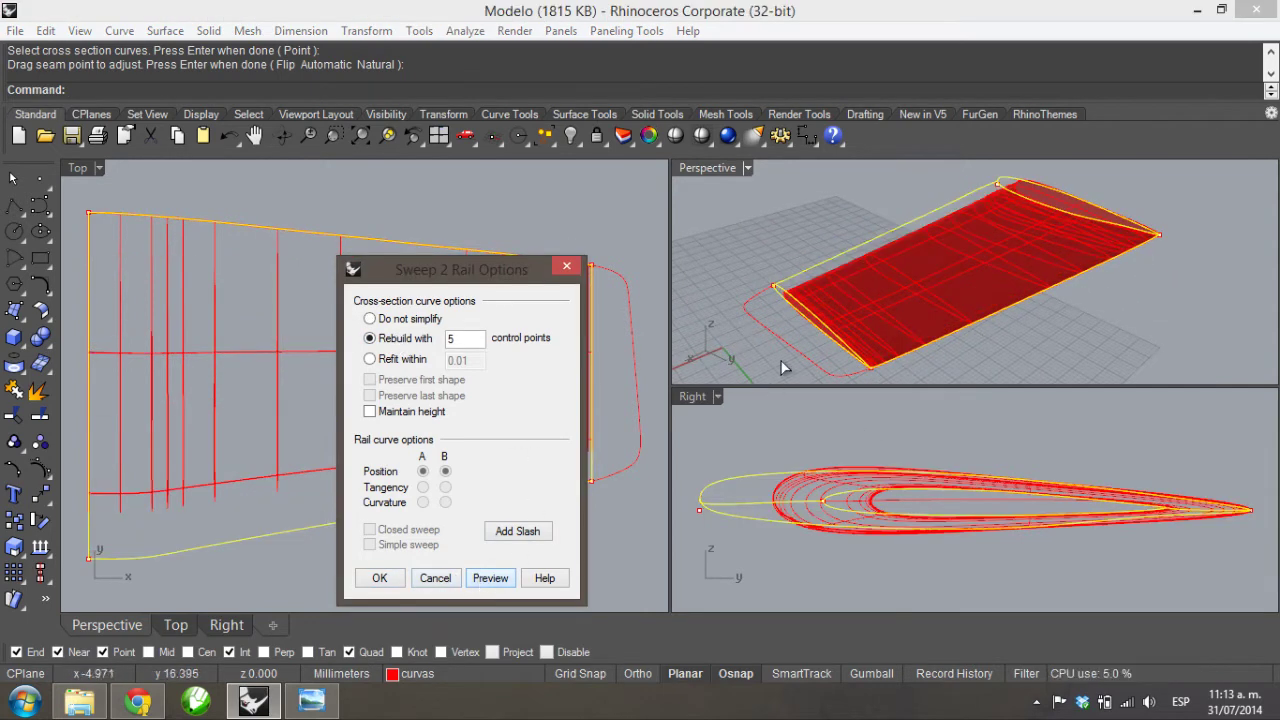
right_drag(859, 431, 860, 322)
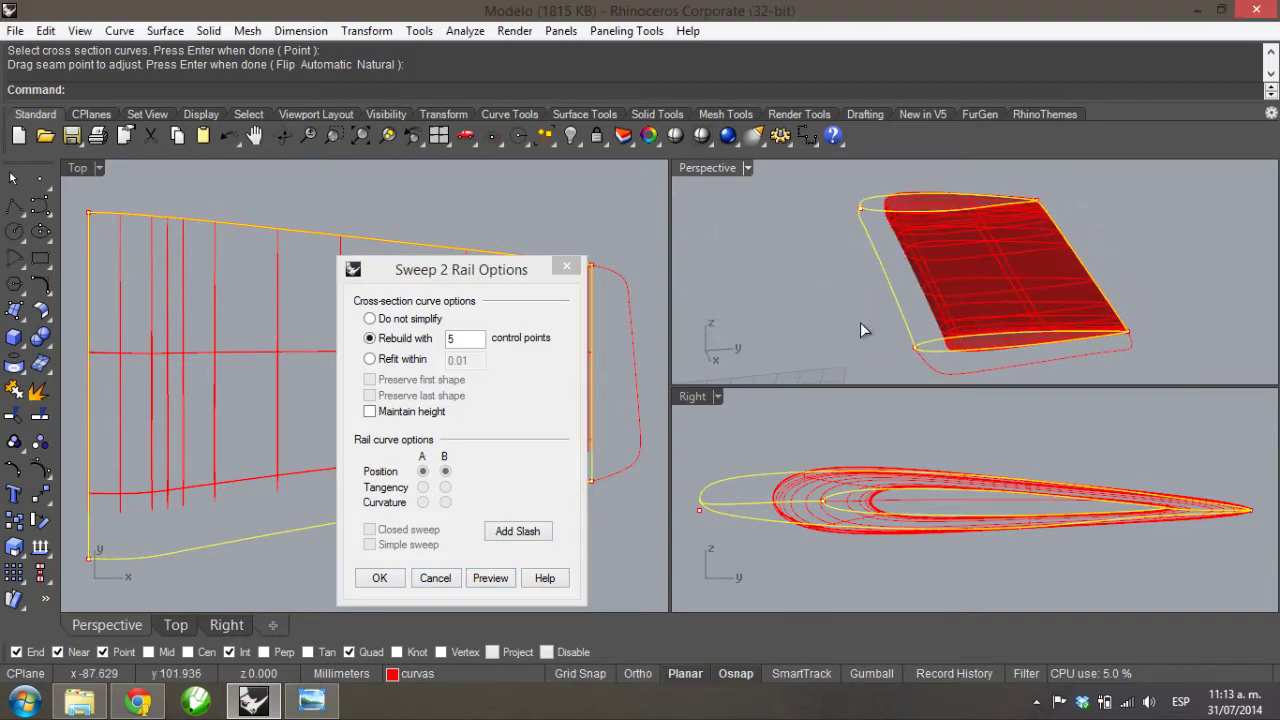
- Set the cross-section rebuild to 20 control points and preview the wing surface up close
click(461, 339)
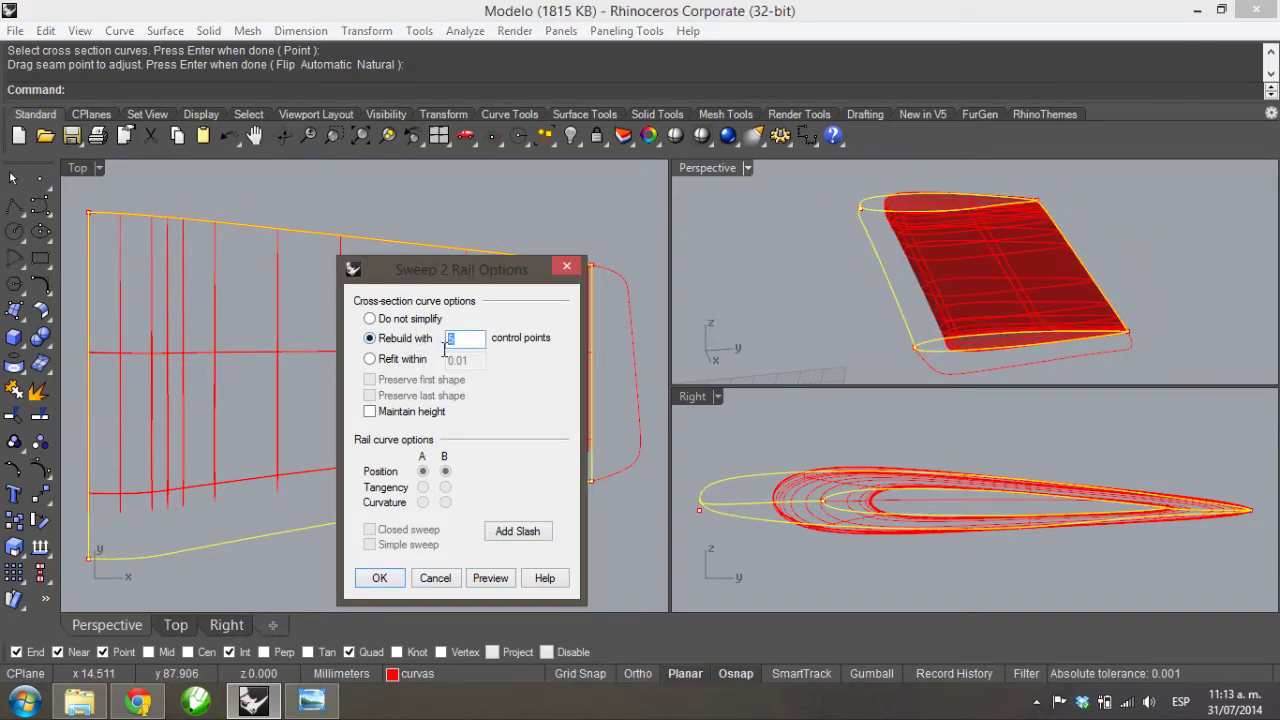
text(20)
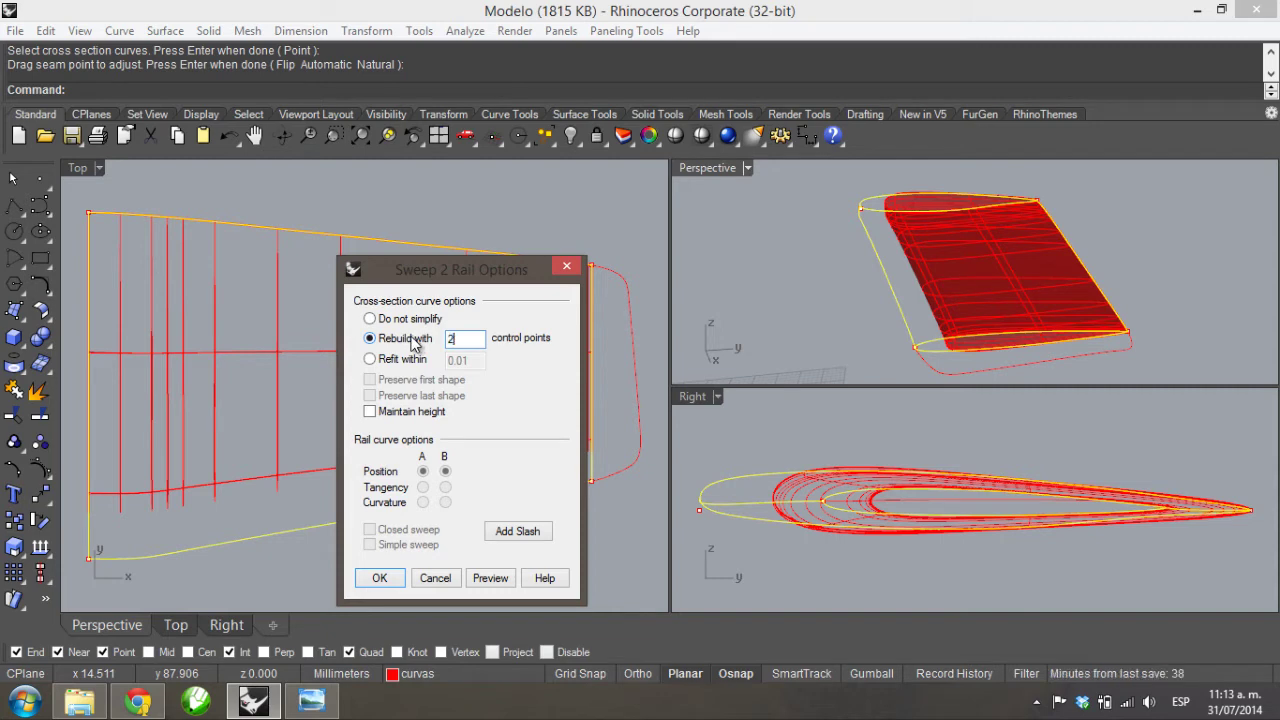
click(491, 578)
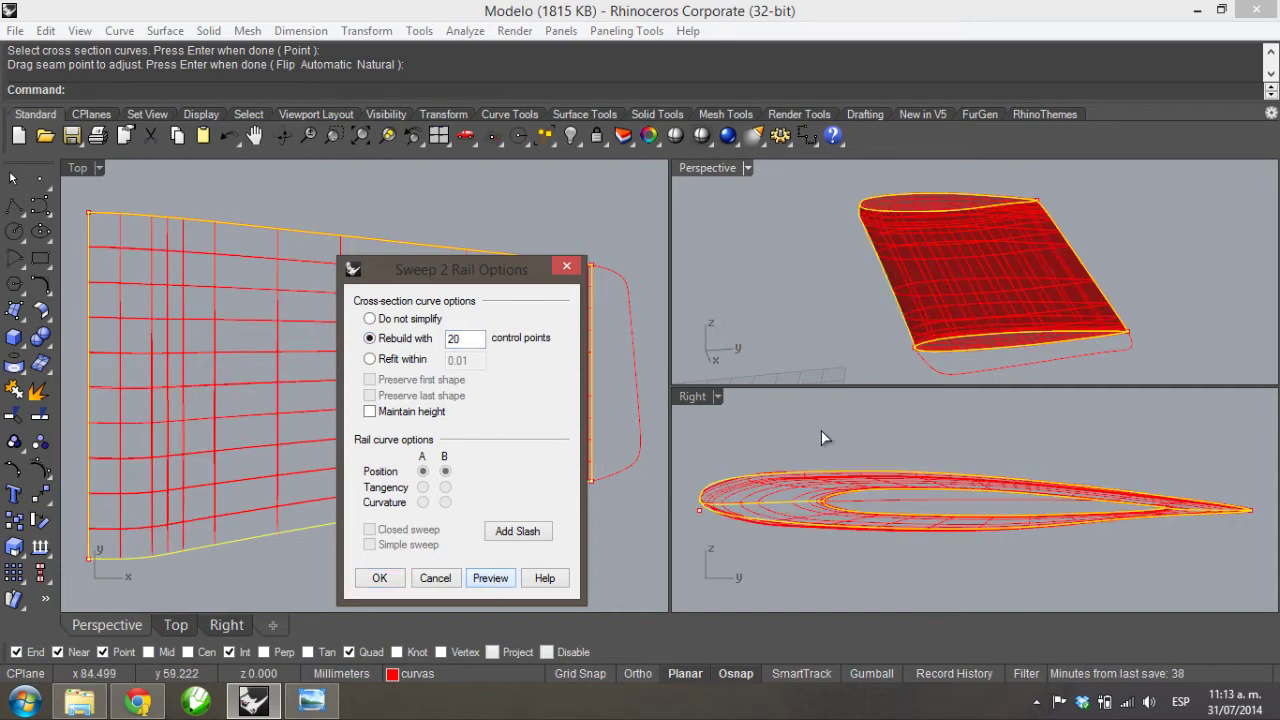
right_drag(989, 326, 876, 310)
scroll(869, 308, up, 3)
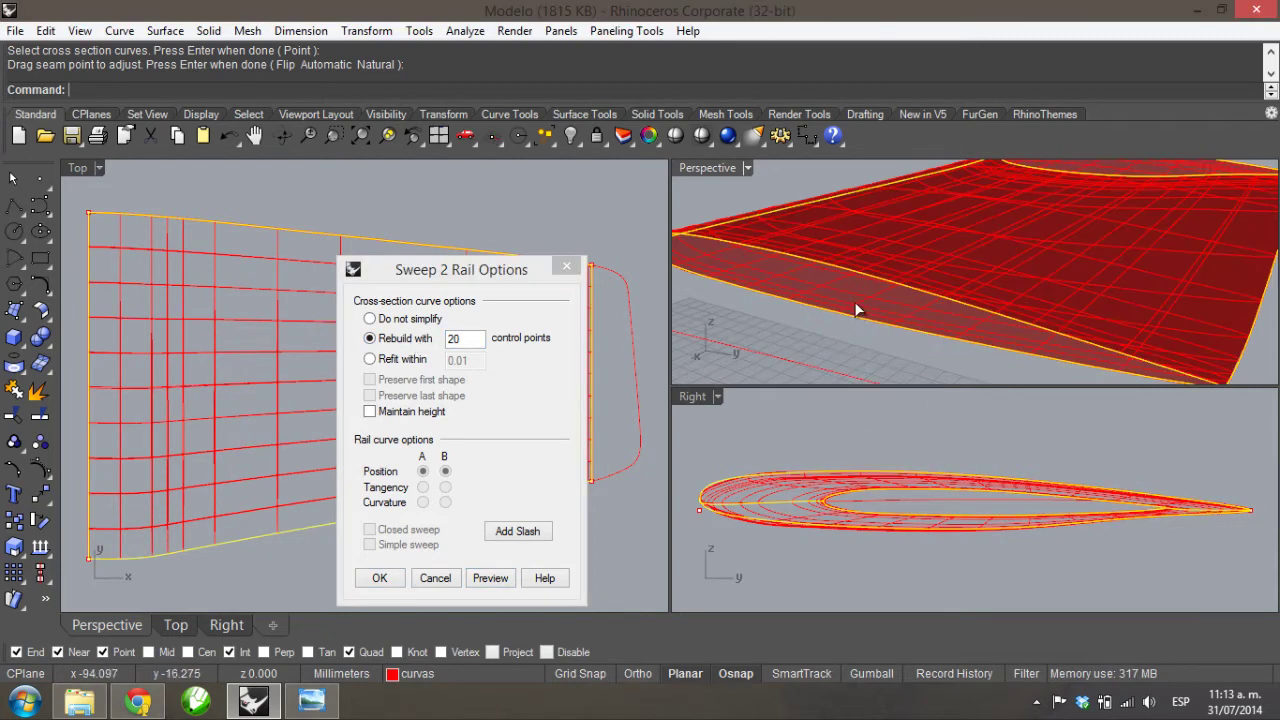
- Switch the sweep's cross-section option to Do not simplify and preview how the surface follows the airfoil at the leading edge
scroll(880, 307, down, 1)
scroll(713, 265, up, 4)
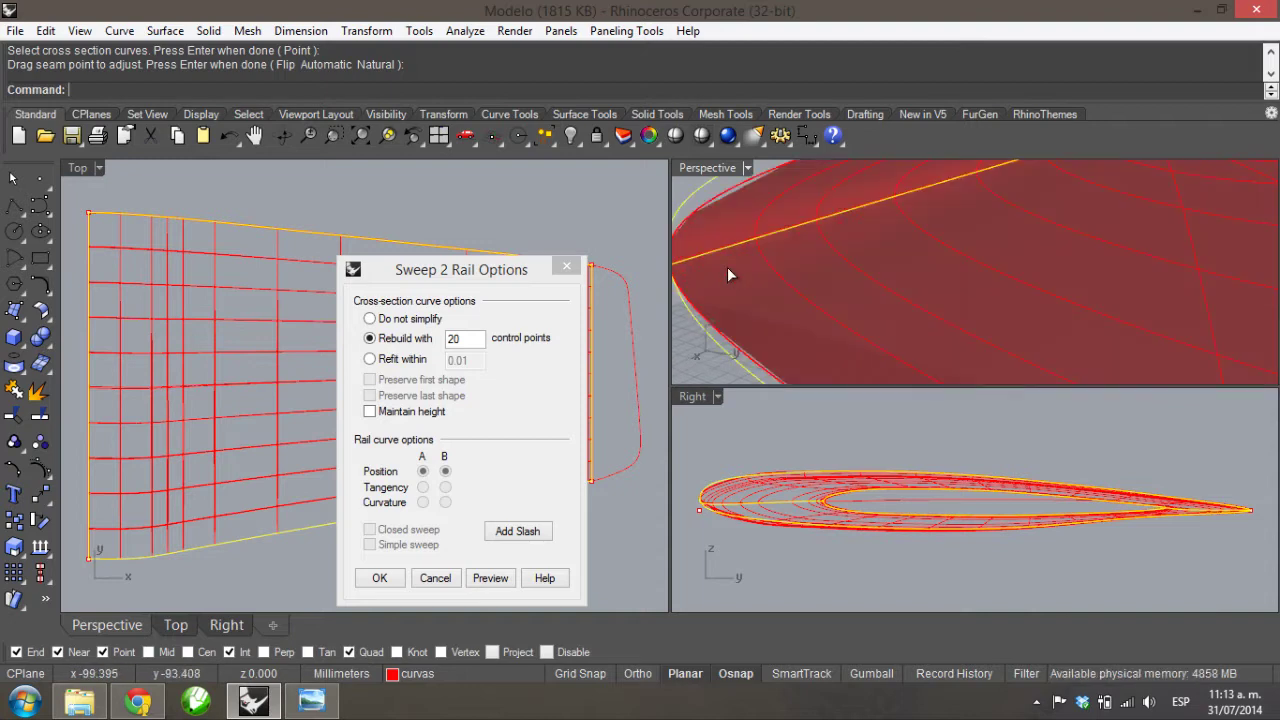
scroll(731, 234, up, 1)
scroll(740, 224, up, 2)
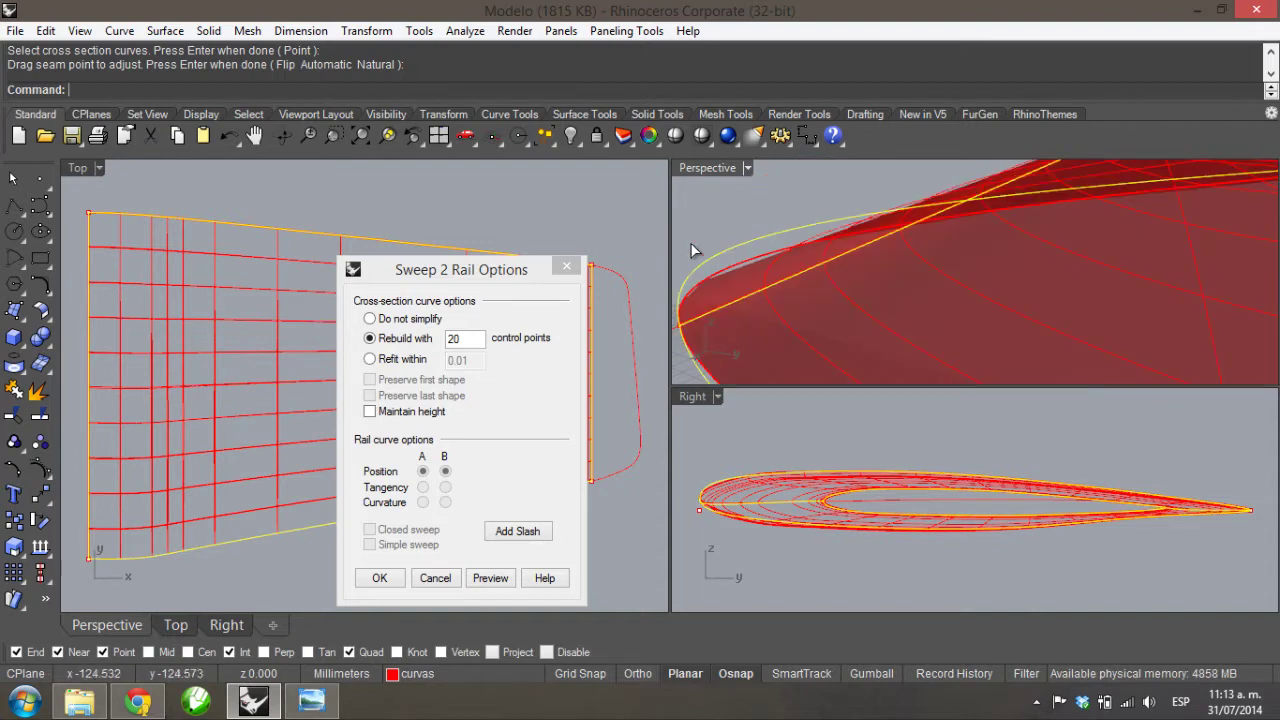
click(410, 320)
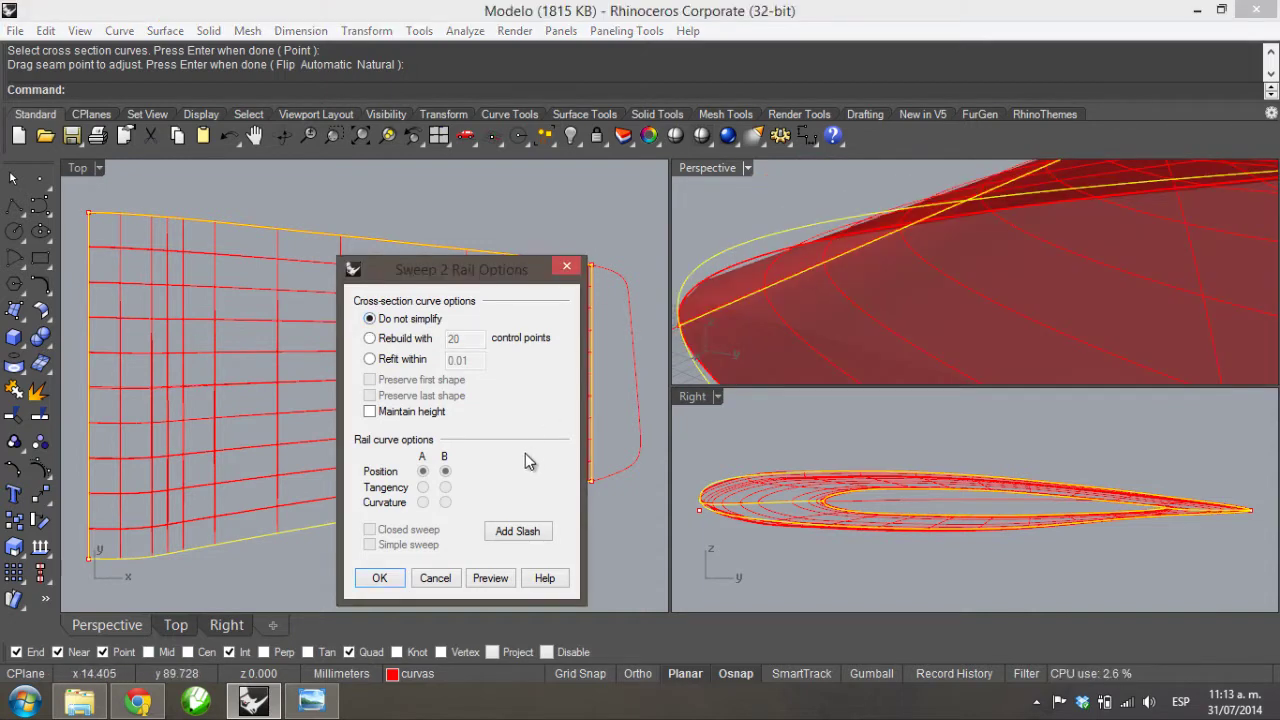
click(490, 578)
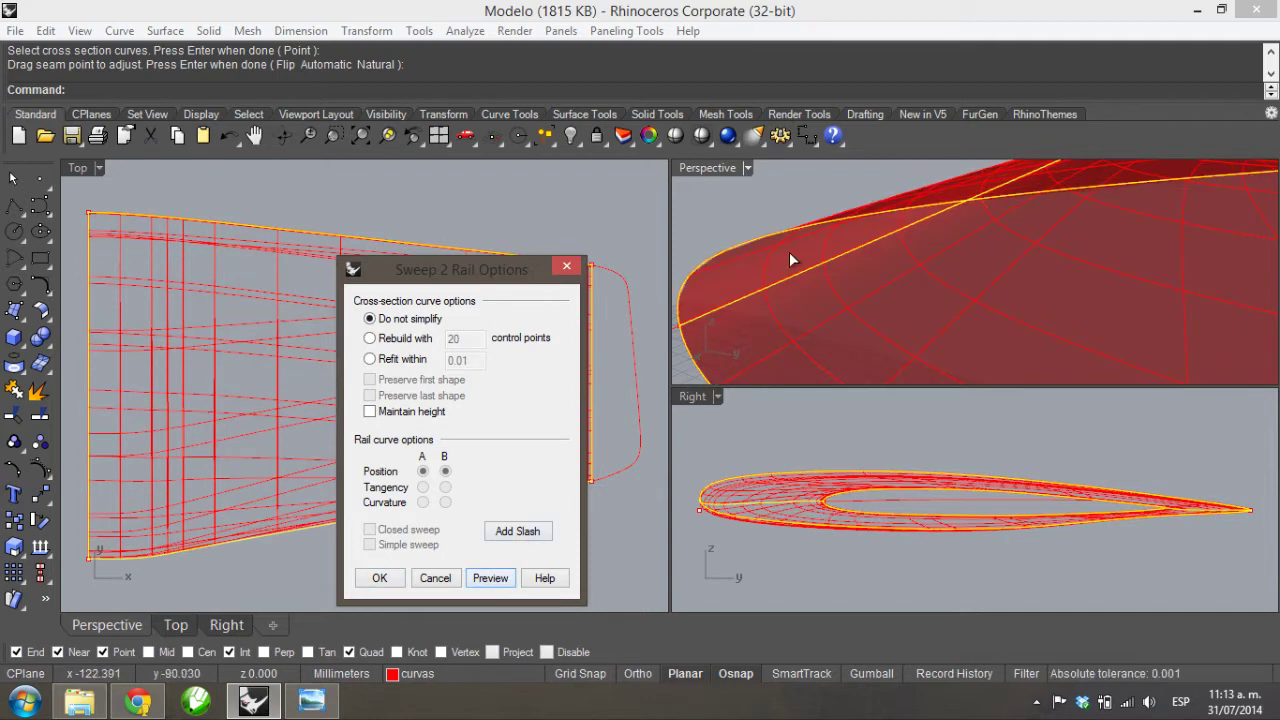
double_click(703, 169)
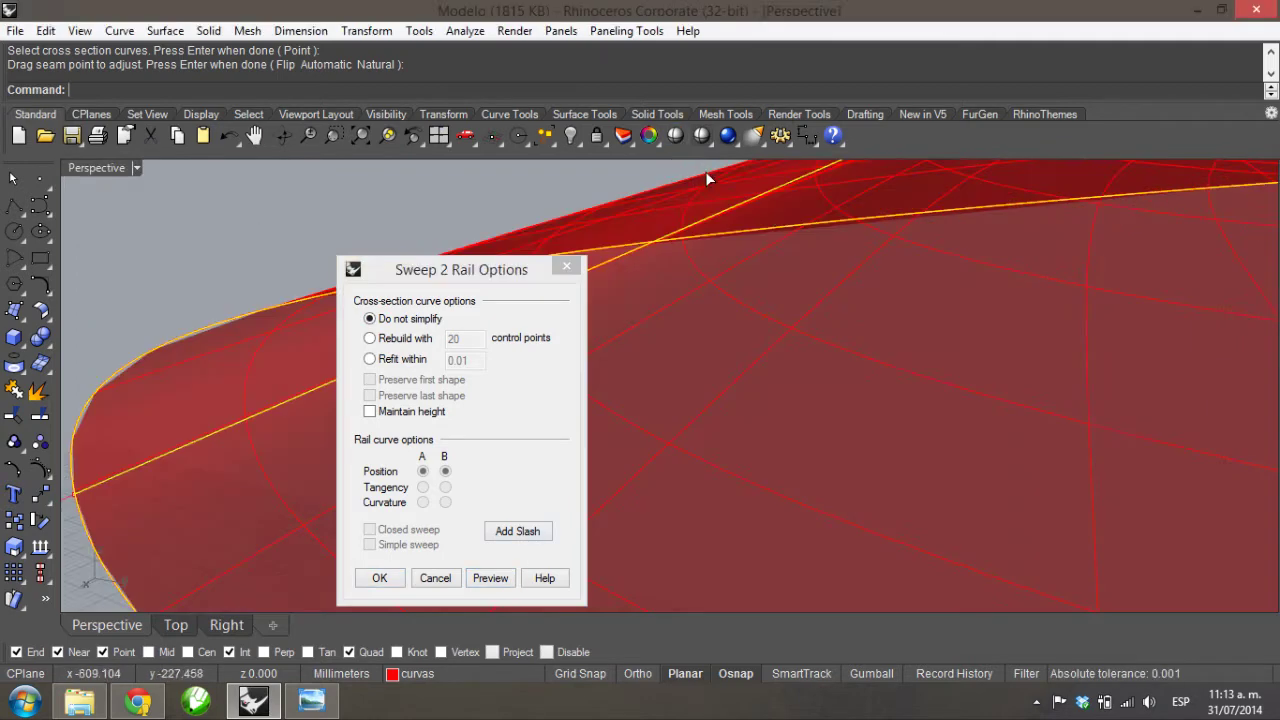
double_click(102, 167)
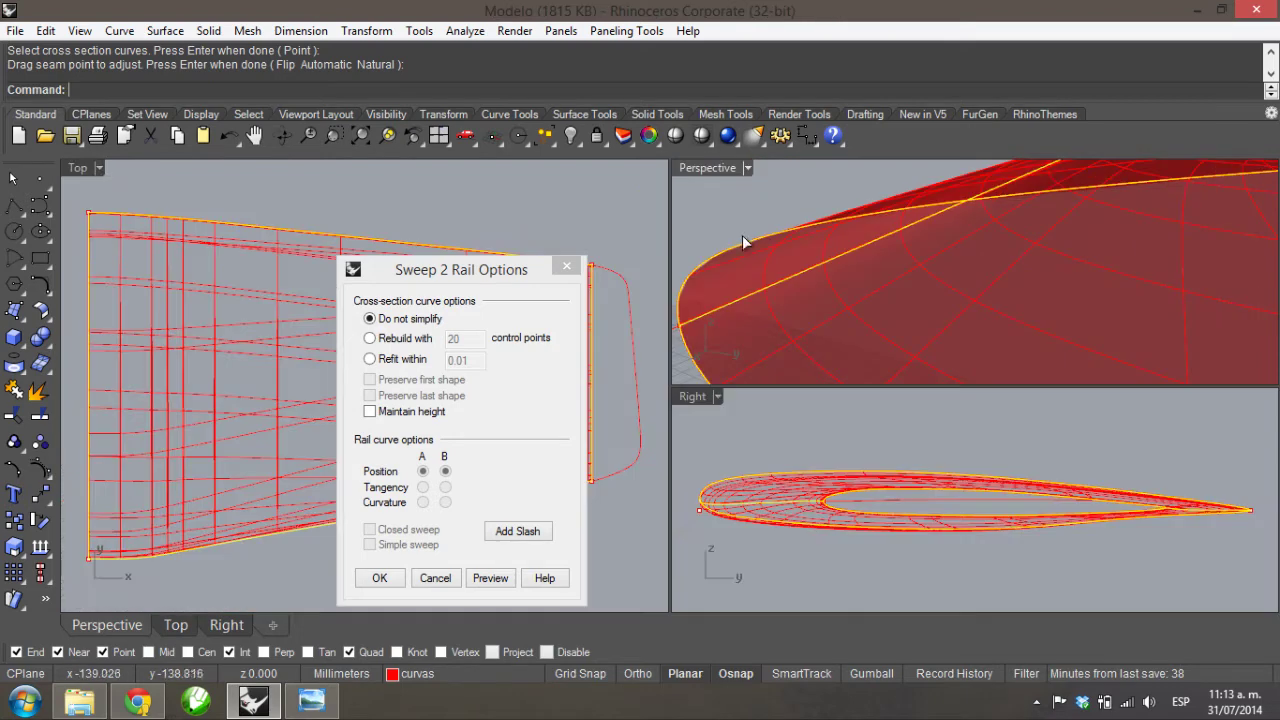
scroll(861, 225, down, 5)
right_drag(913, 229, 885, 237)
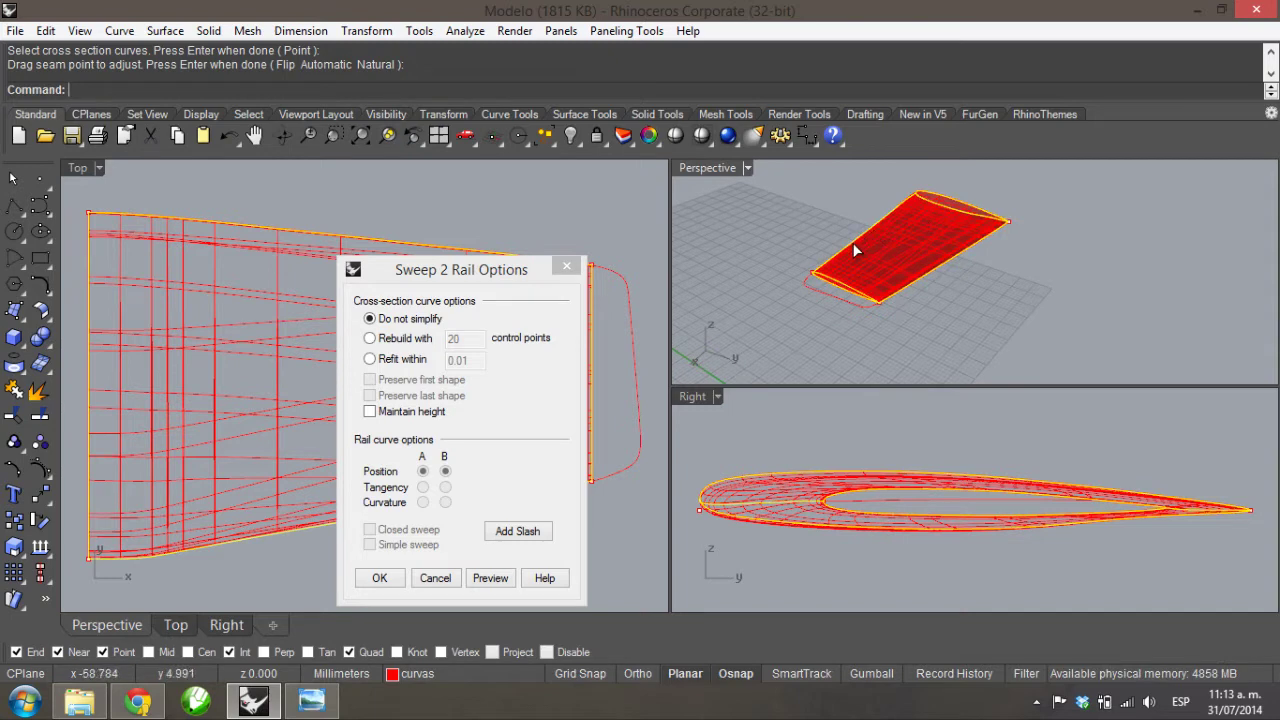
- Try the Maintain height option, turn it back off and create the wing's two-rail sweep surface
drag(483, 272, 805, 313)
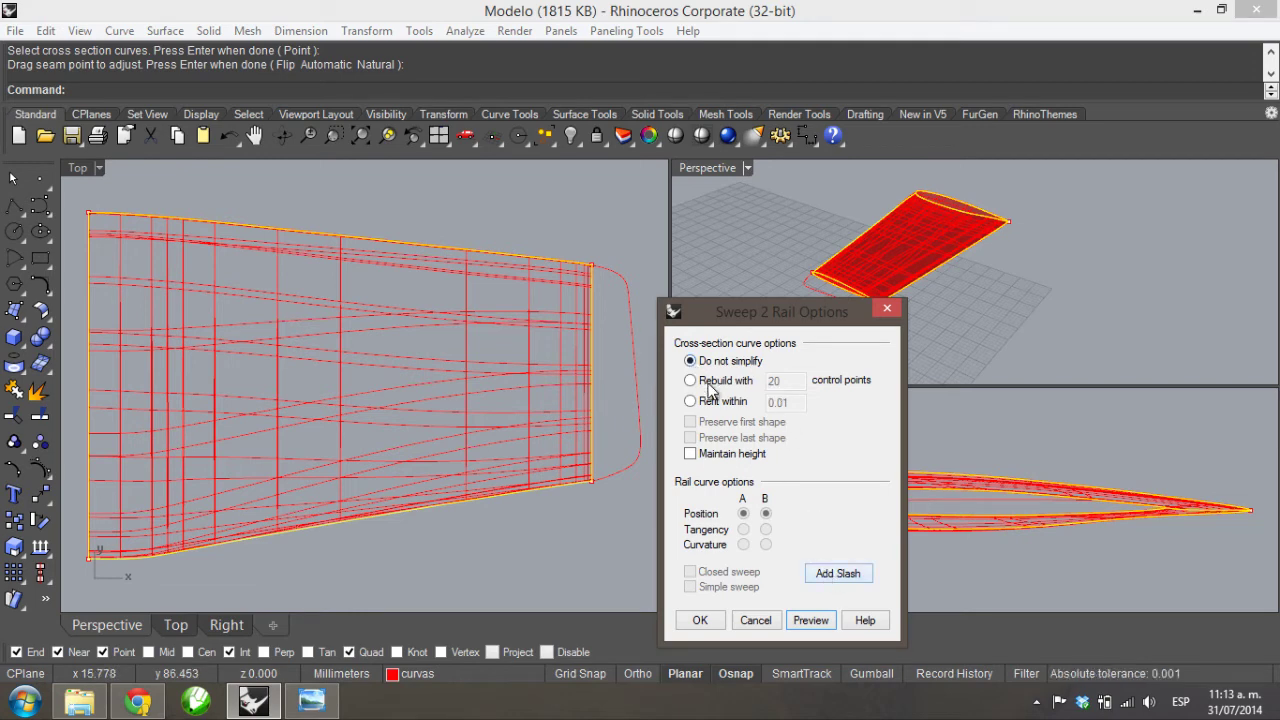
click(727, 458)
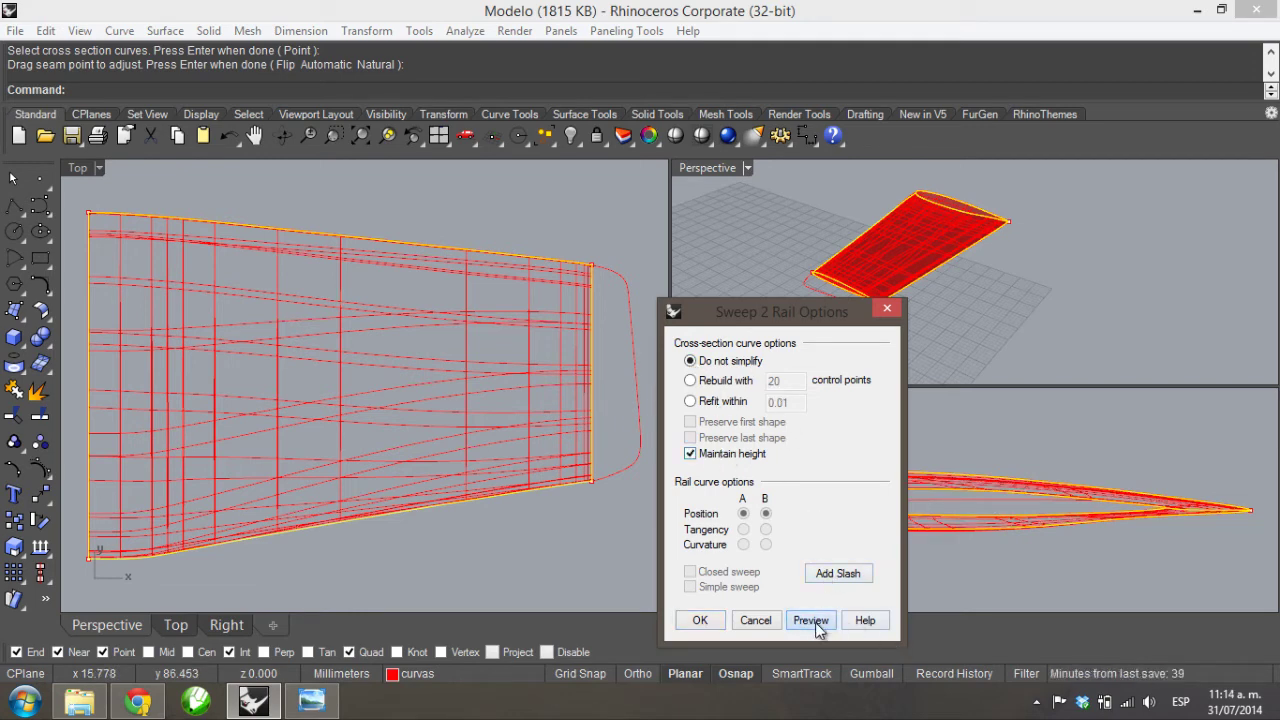
click(719, 452)
right_drag(866, 262, 972, 188)
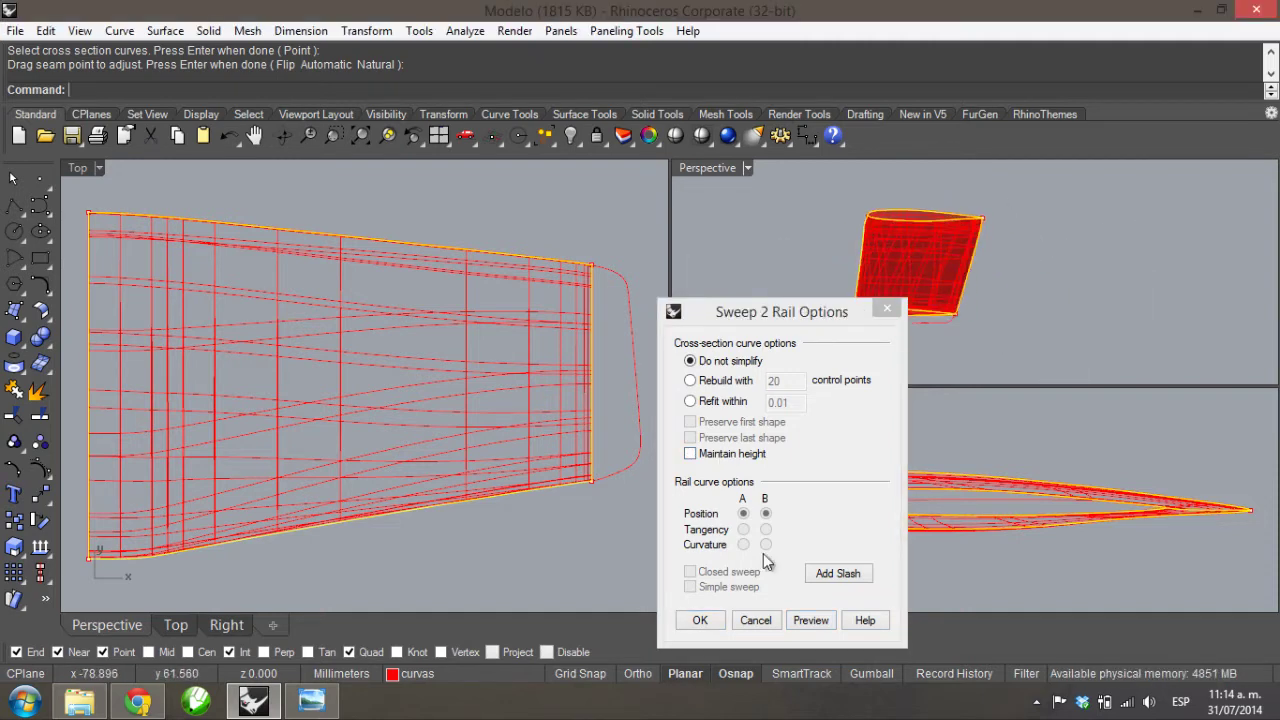
click(701, 620)
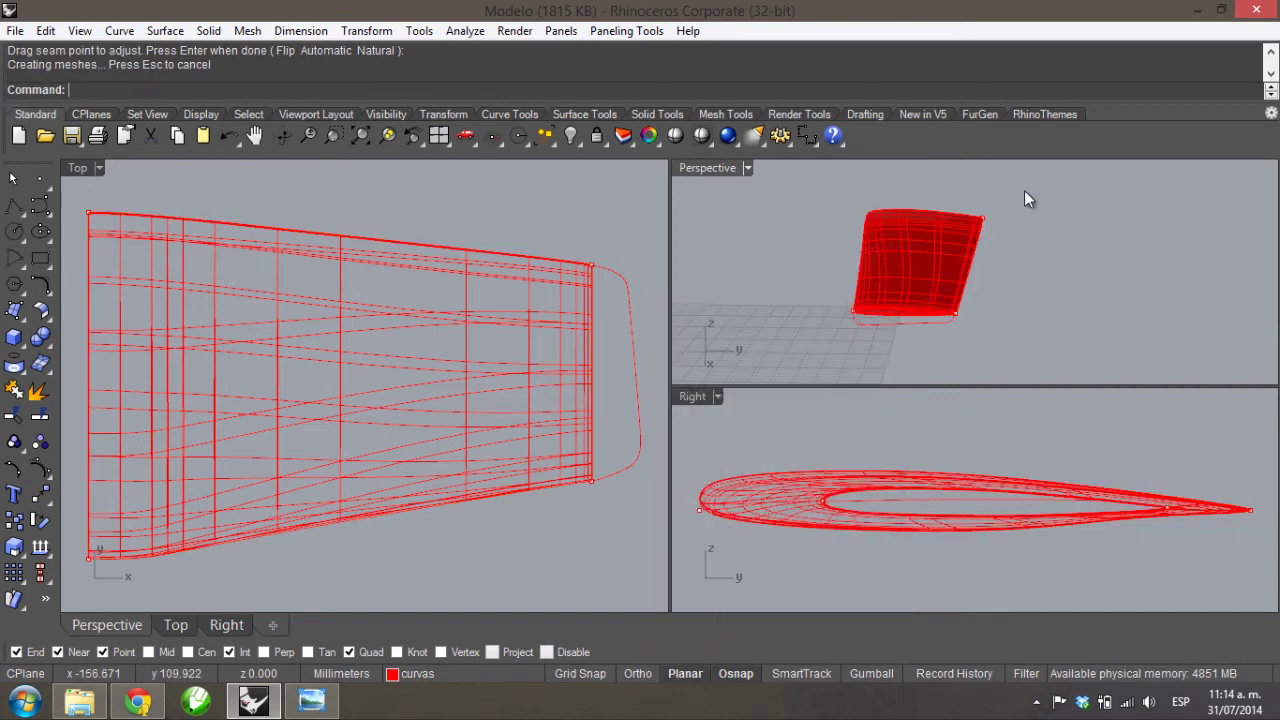
- Split the closed airfoil curve at the wing tip into upper and lower halves, using the rounded tip outline as the cutting object
right_drag(971, 286, 1046, 280)
scroll(1014, 309, up, 5)
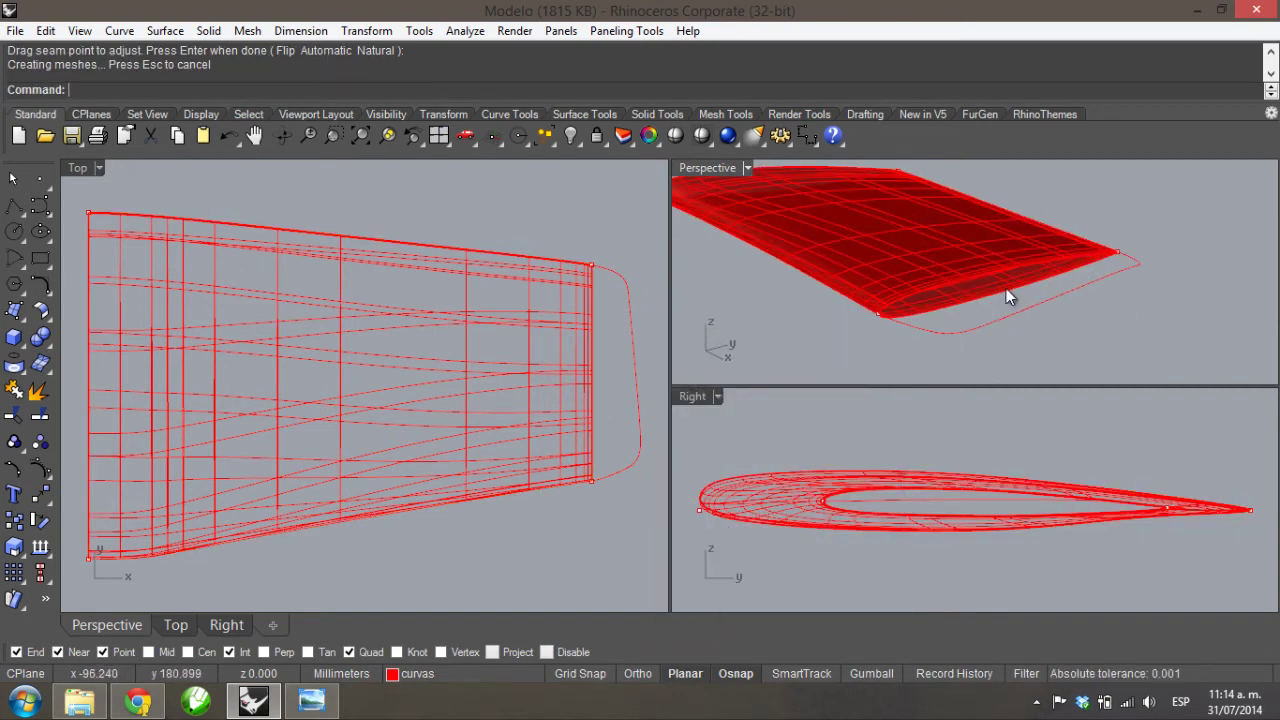
scroll(959, 310, up, 2)
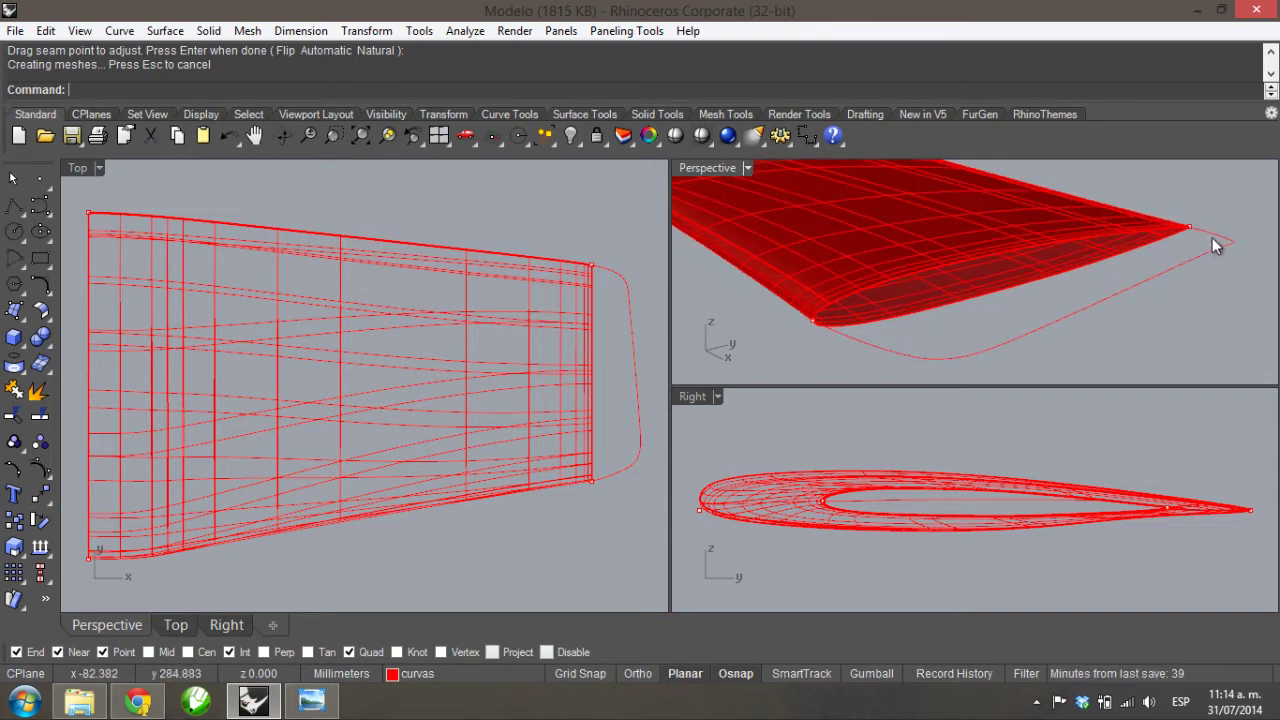
click(974, 303)
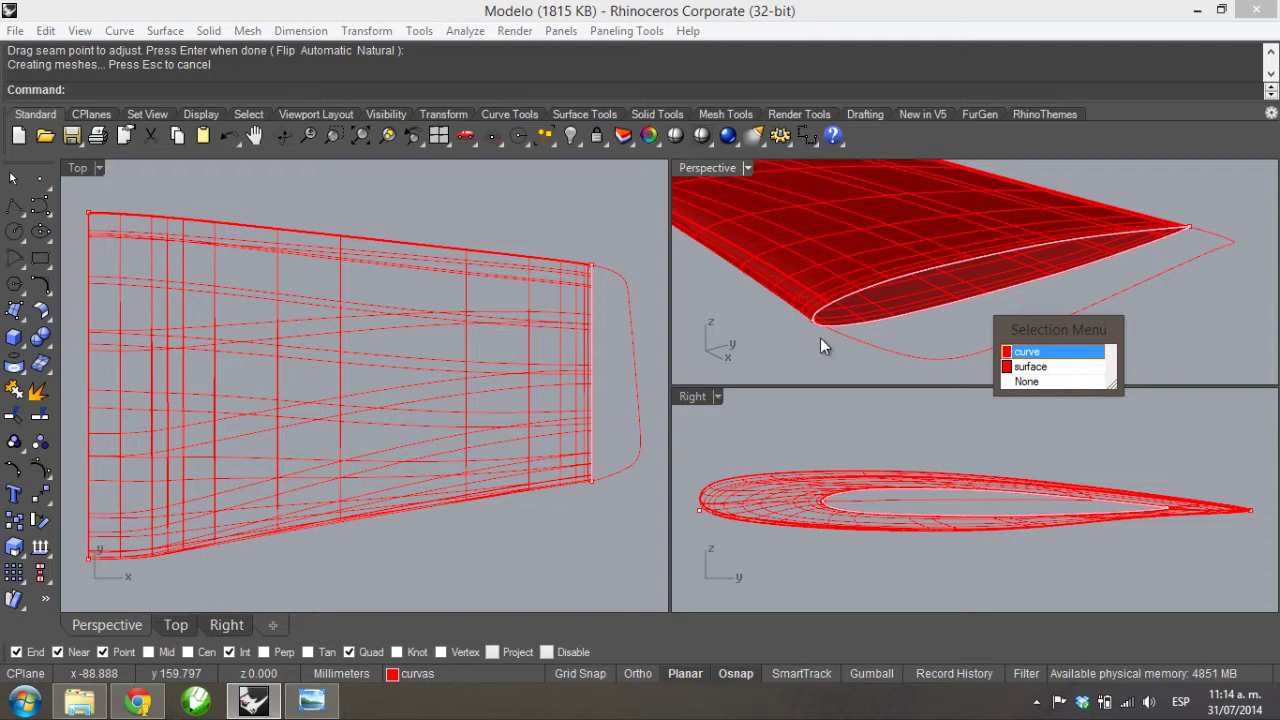
click(1058, 350)
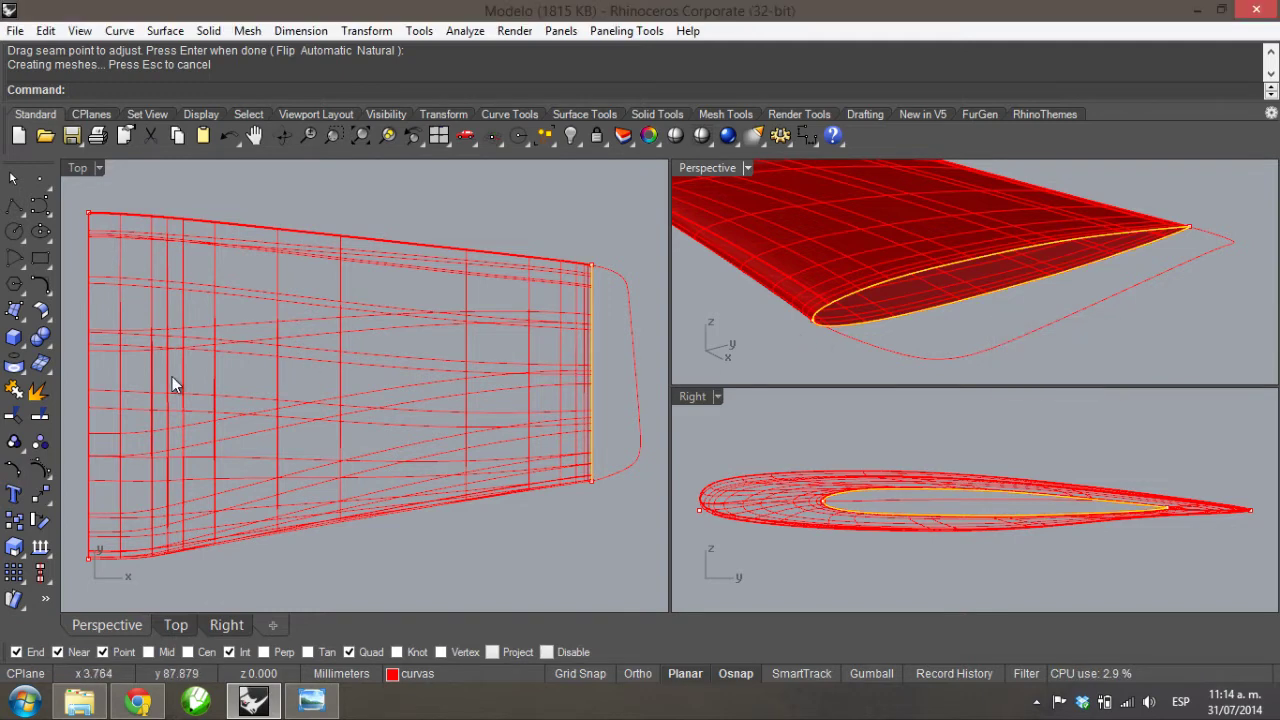
click(40, 417)
click(892, 347)
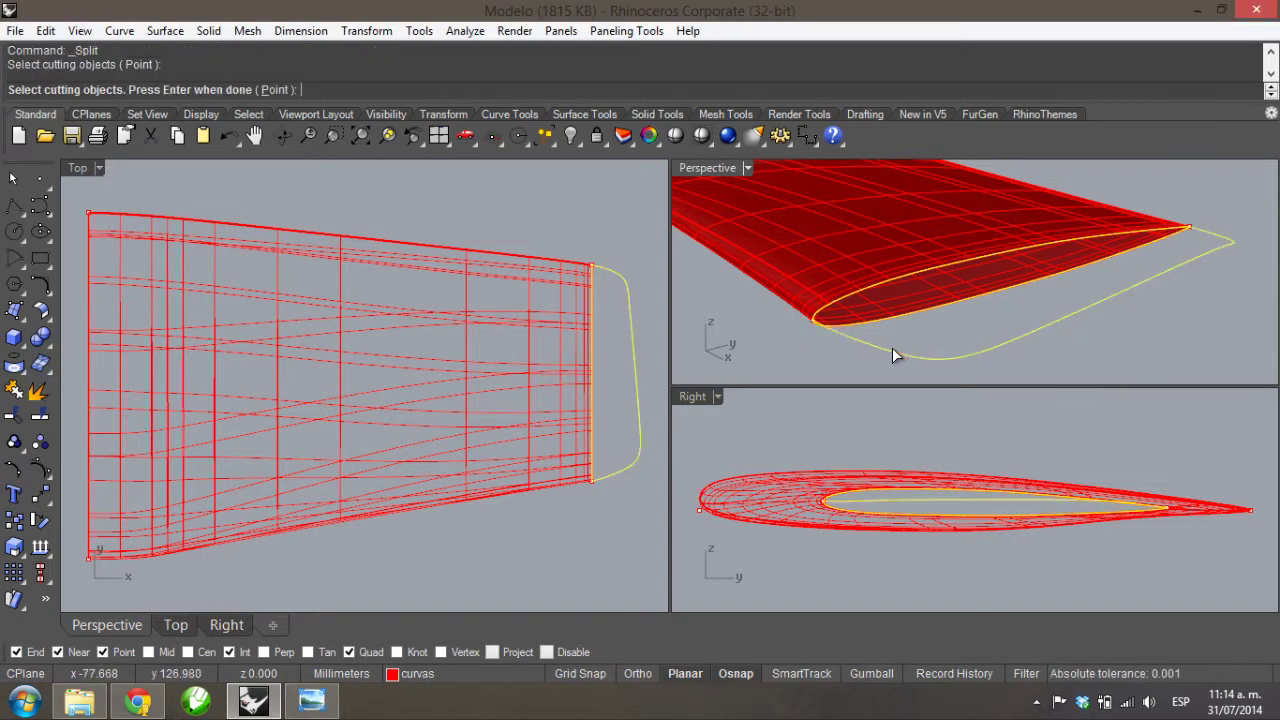
key(Return)
click(908, 312)
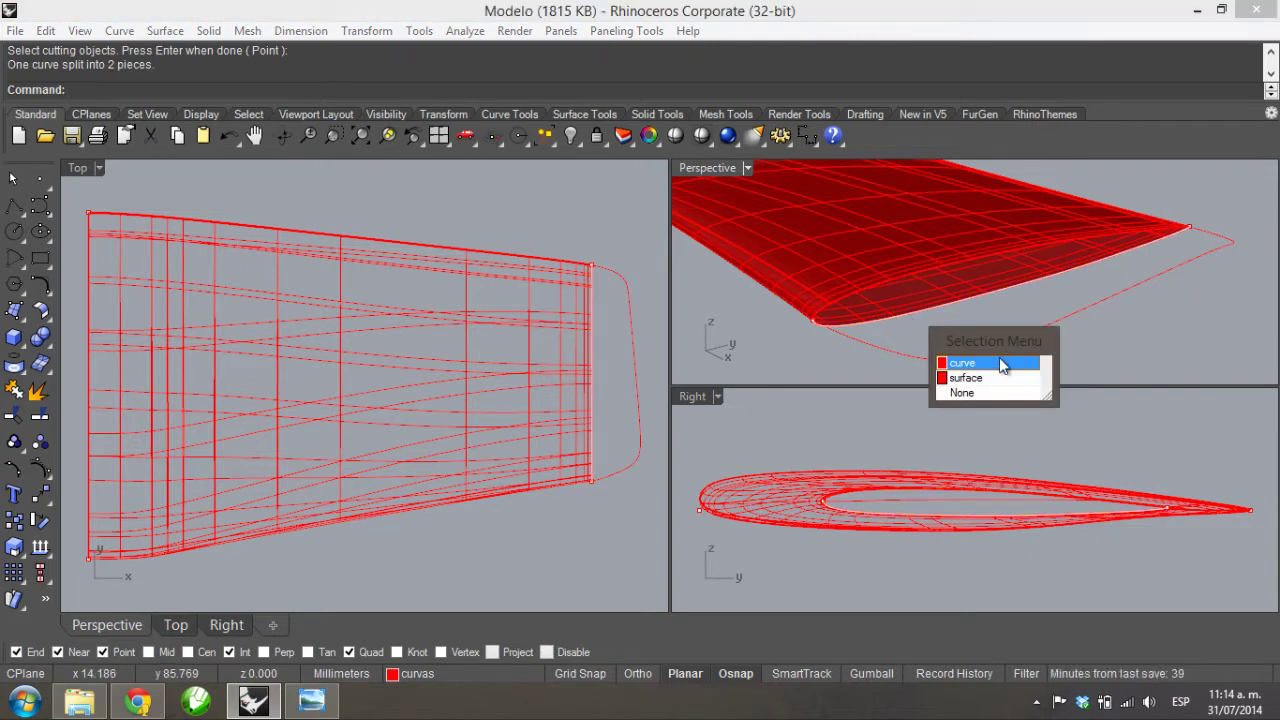
click(761, 320)
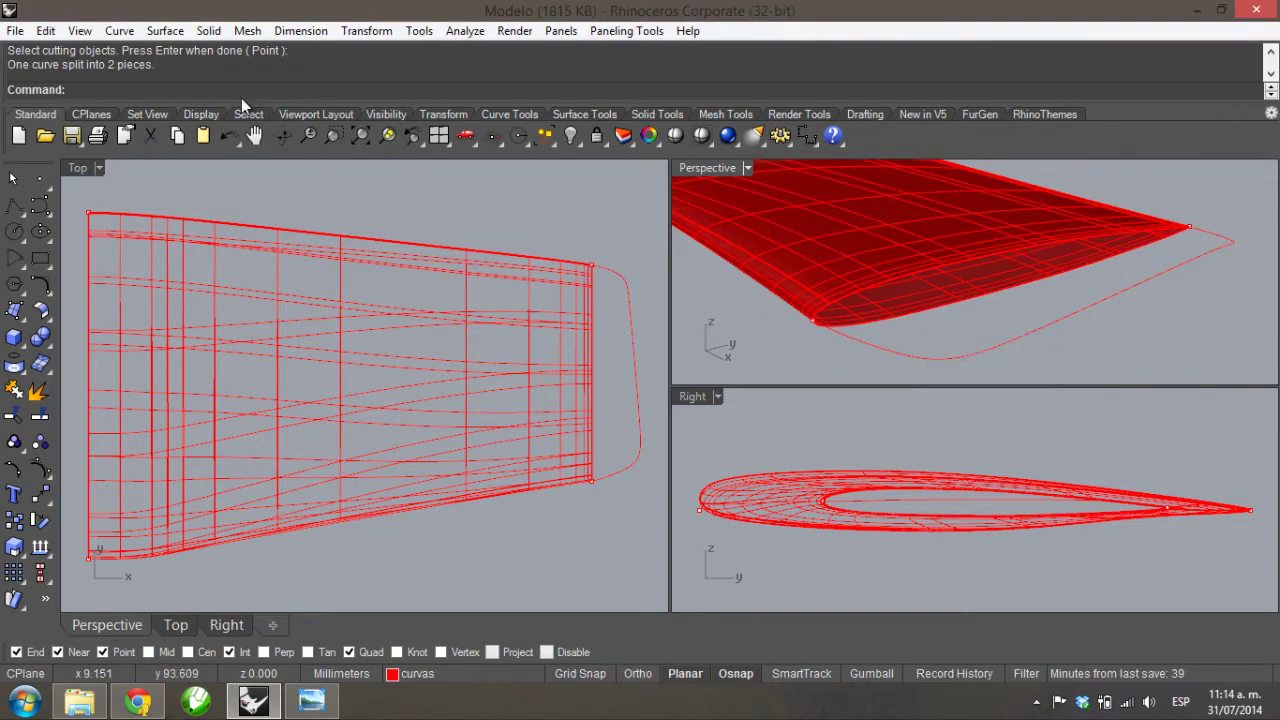
- Try to build a curve network surface from the two halves of the tip airfoil and the rounded tip outline
click(165, 30)
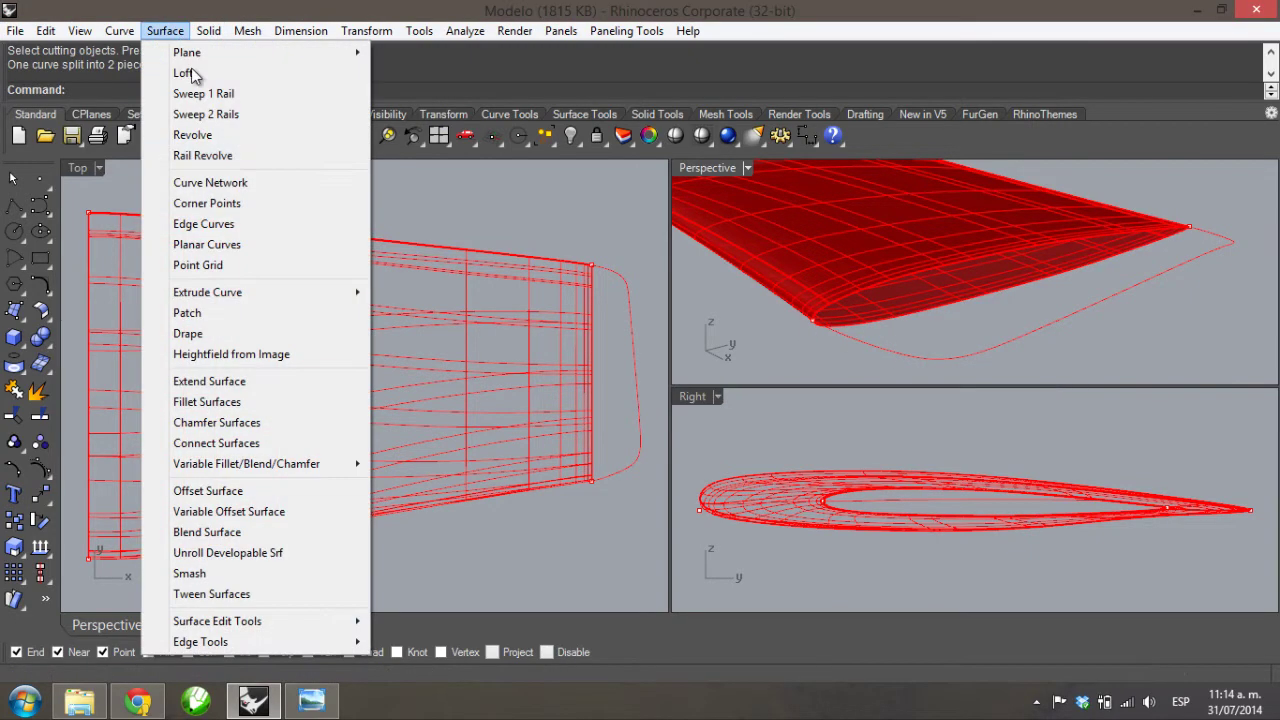
click(257, 182)
click(910, 315)
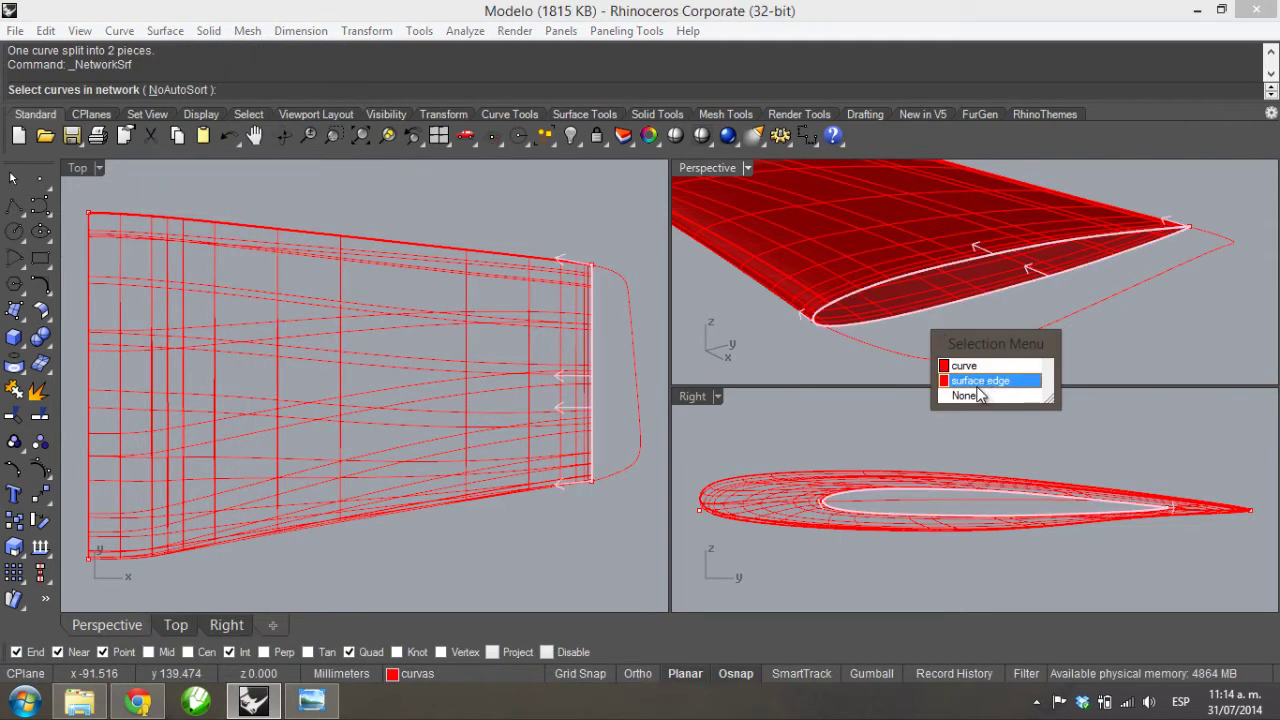
click(978, 381)
click(910, 273)
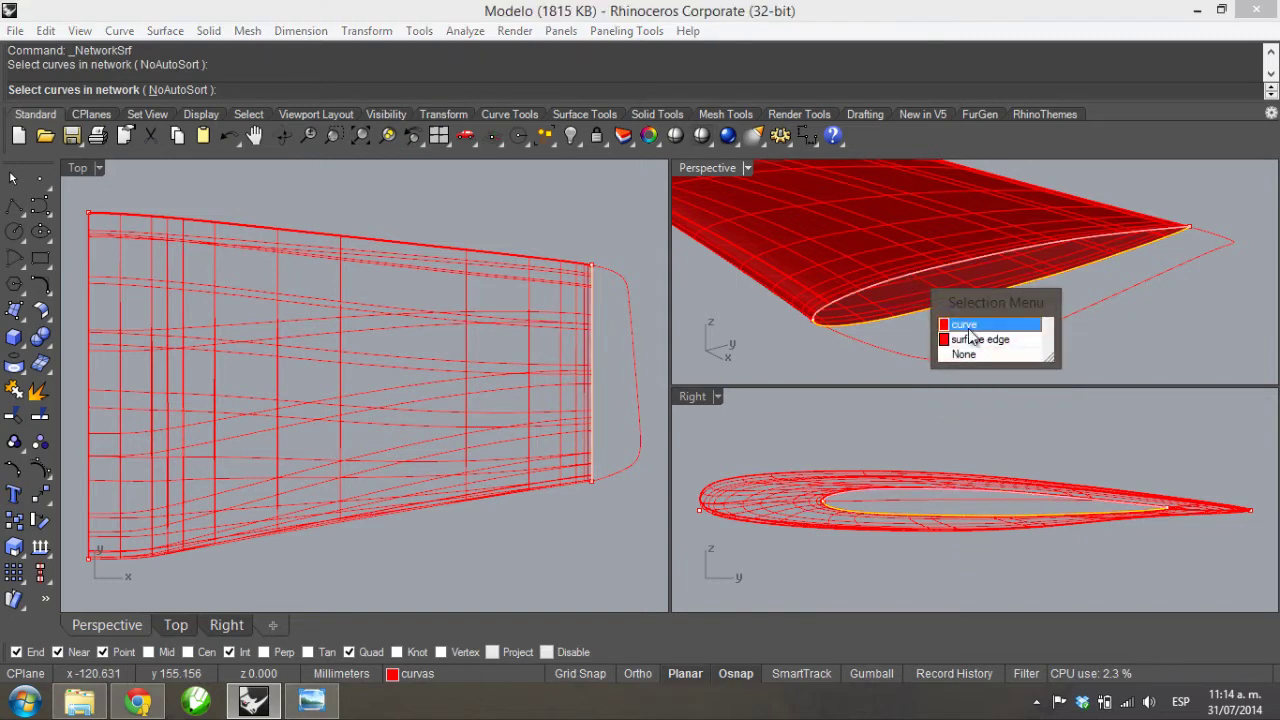
click(972, 339)
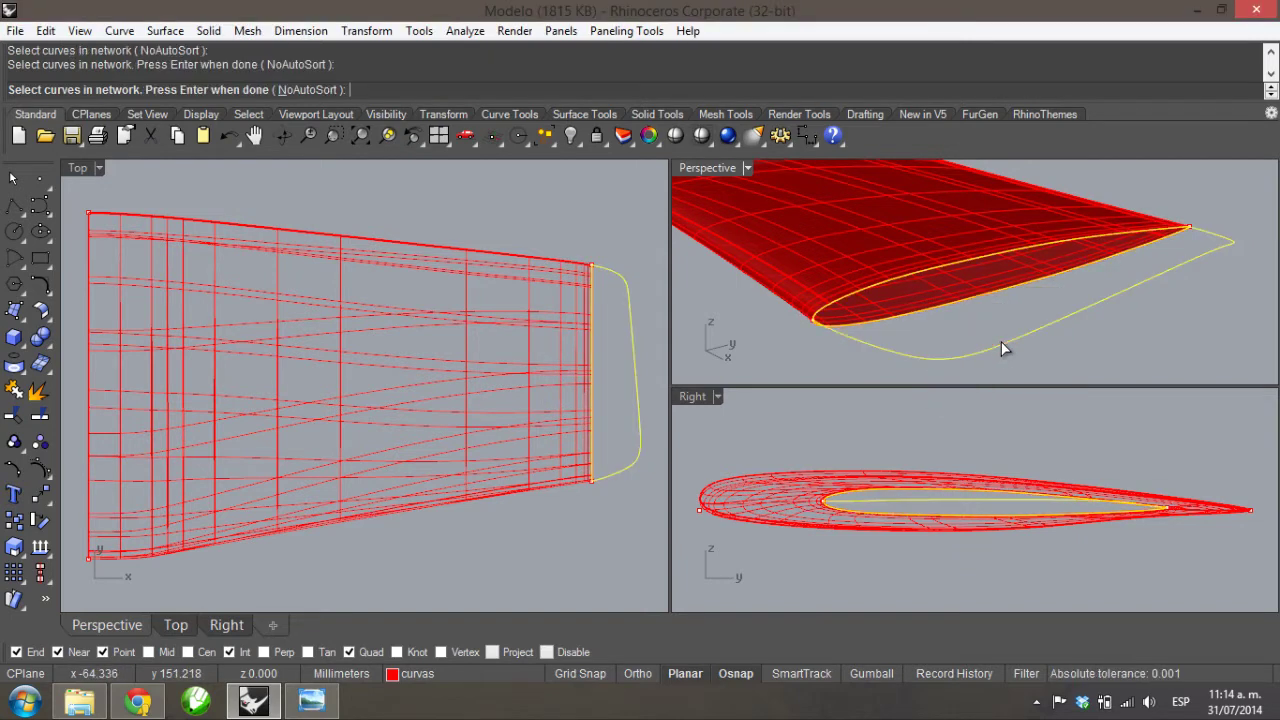
key(Return)
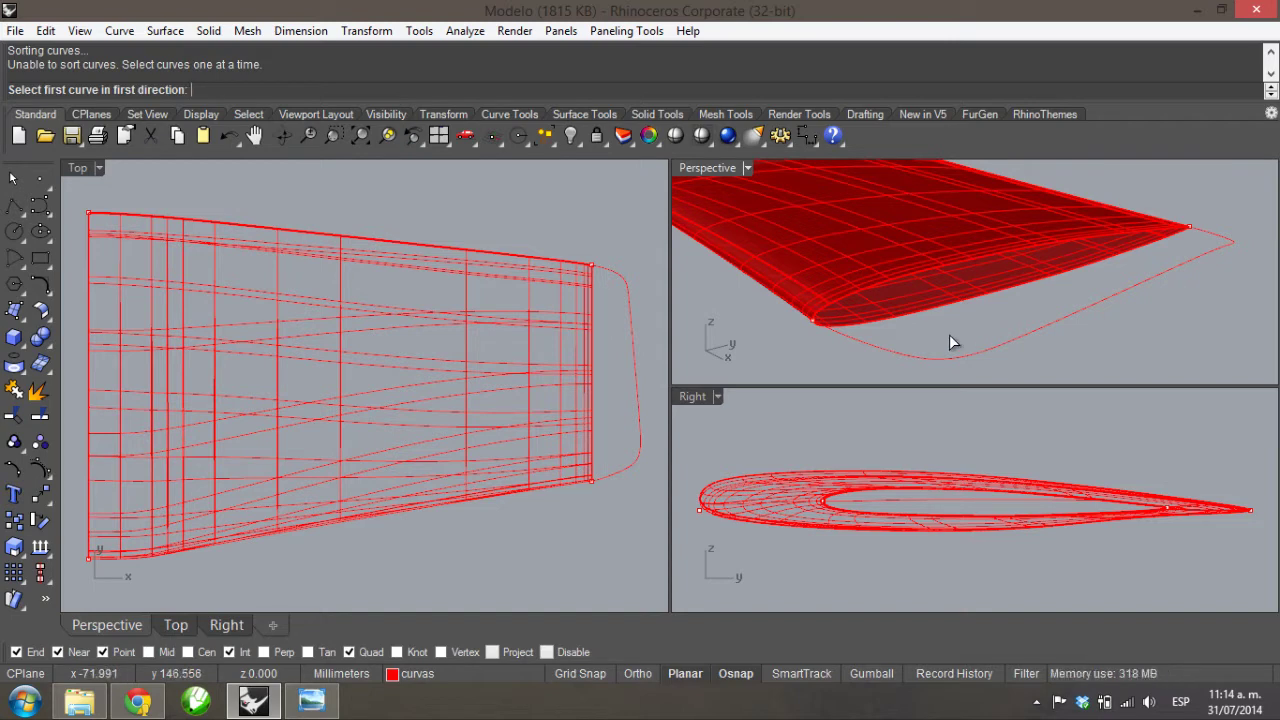
- Draw a short straight line in the Top view, parallel to the x-axis and crossing the wing's tip edge, with Ortho on
right_drag(951, 343, 840, 309)
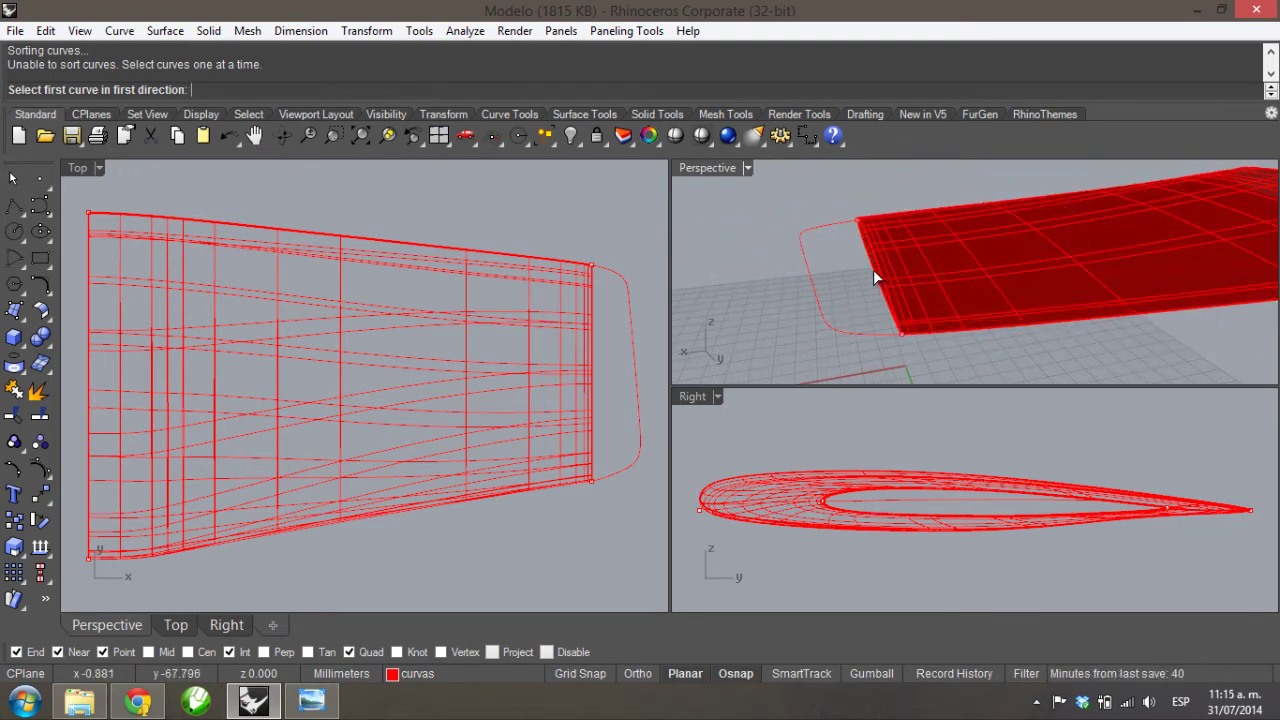
scroll(854, 268, up, 2)
right_drag(854, 268, 1117, 228)
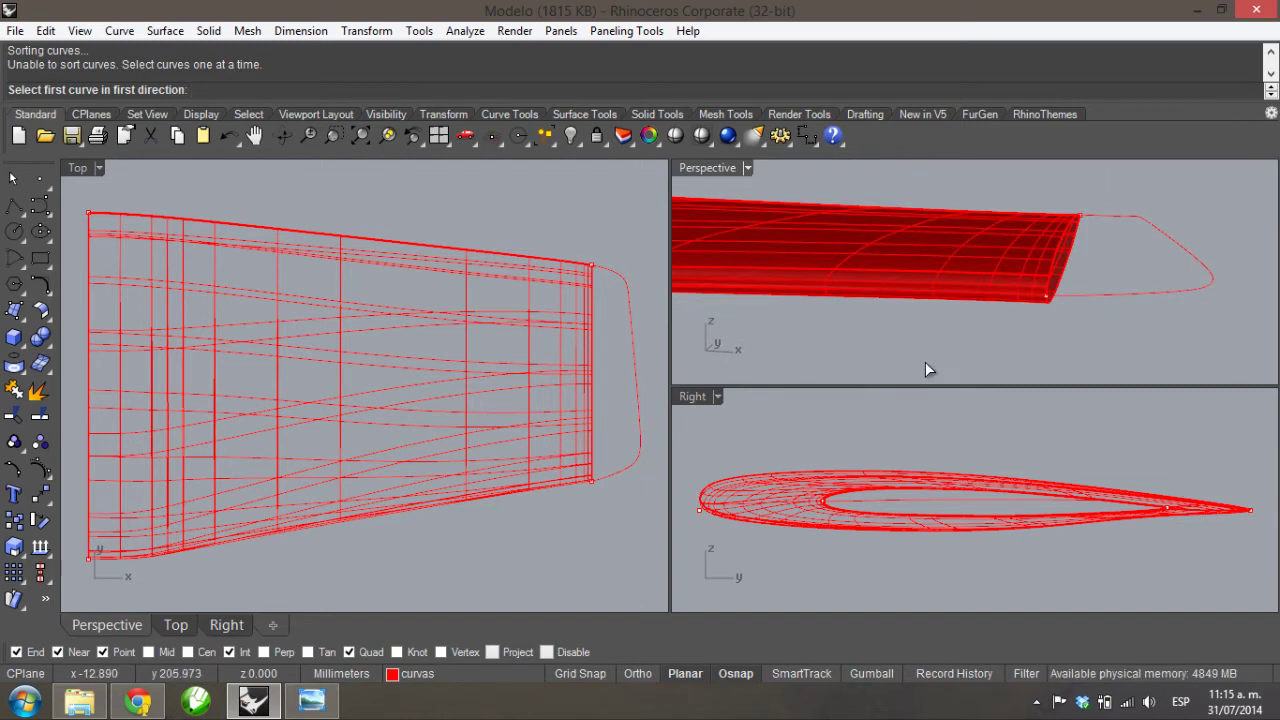
scroll(480, 363, up, 2)
scroll(500, 398, up, 2)
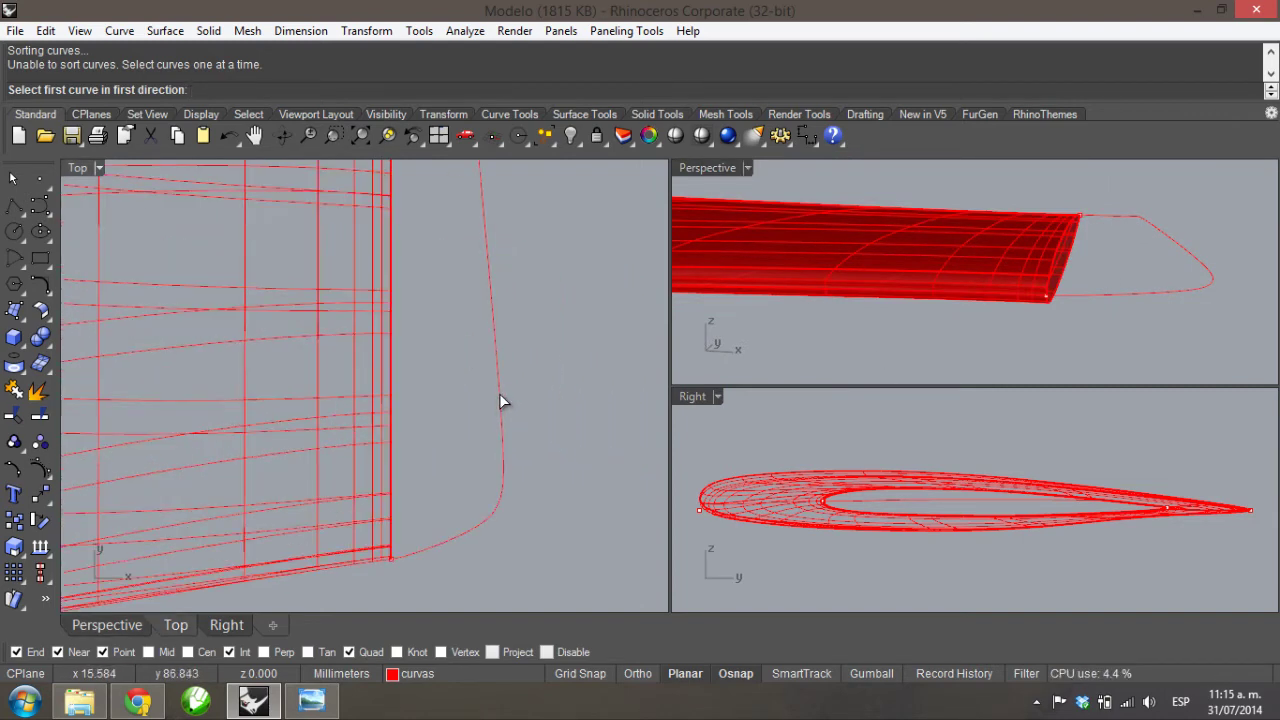
click(24, 212)
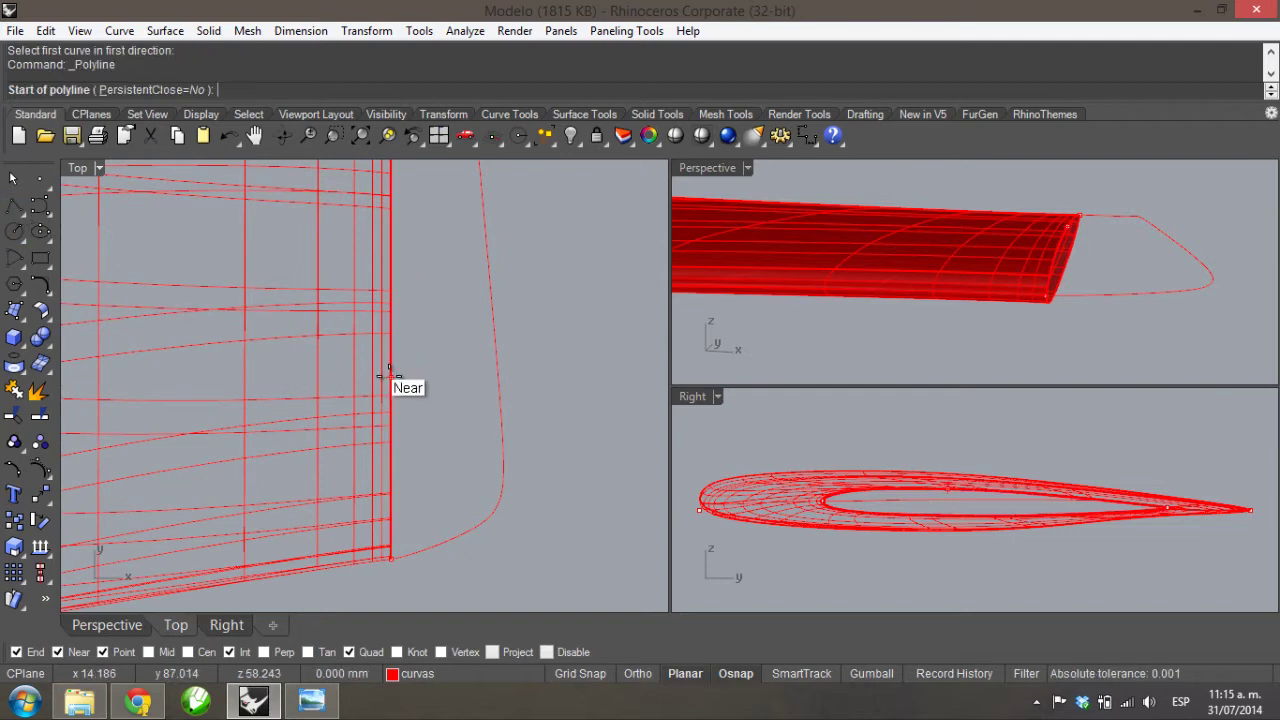
scroll(394, 368, up, 2)
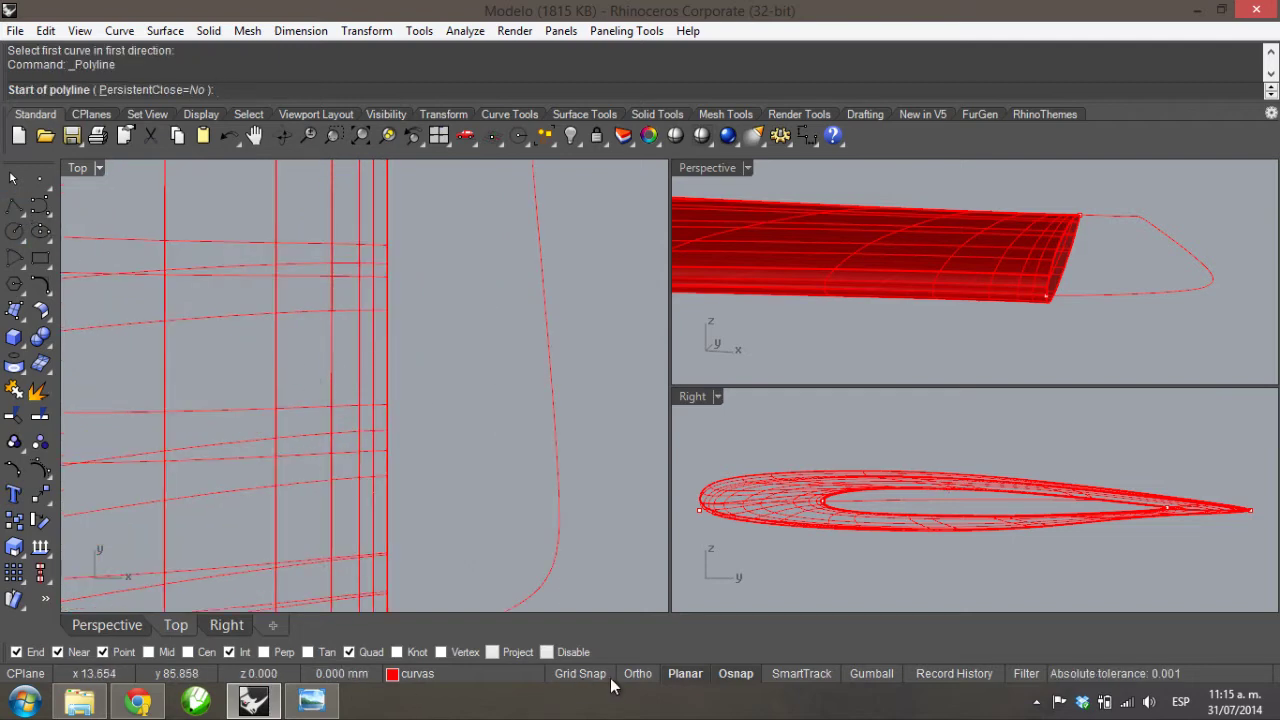
click(310, 371)
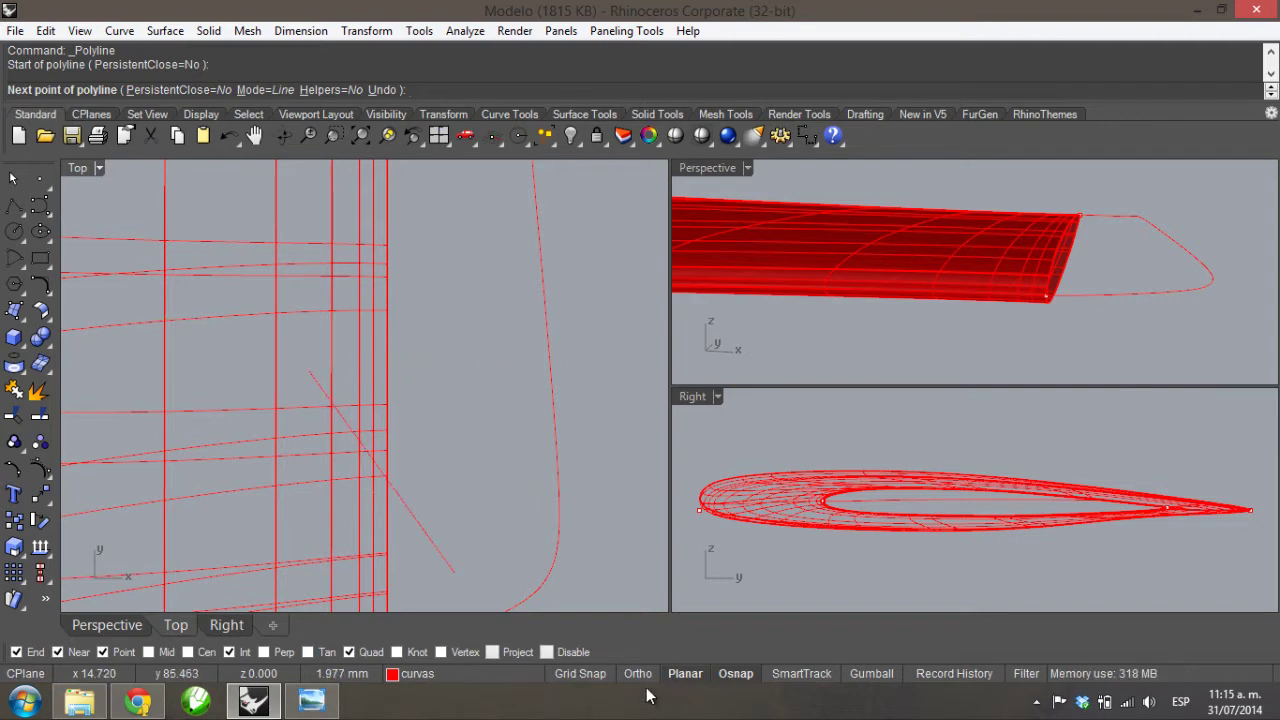
click(437, 374)
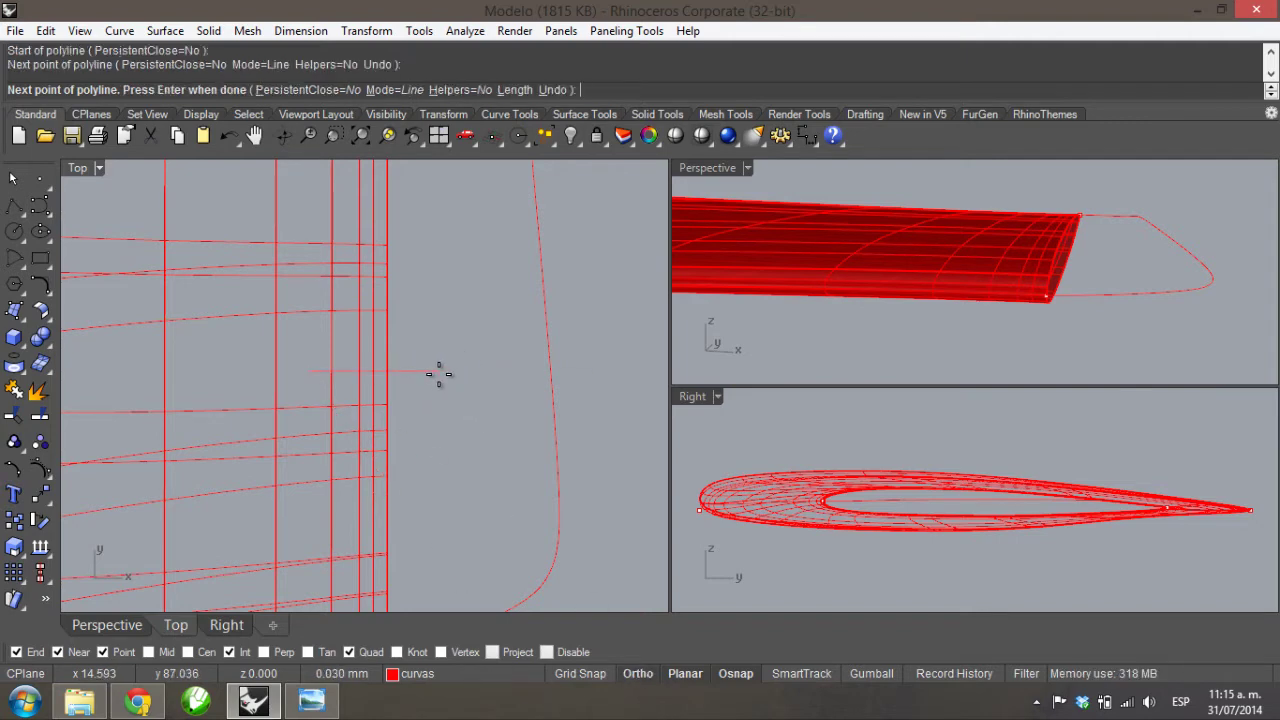
key(Return)
- Project the short line onto the wing surface from the Top view, with DeleteInput set to Yes
click(432, 374)
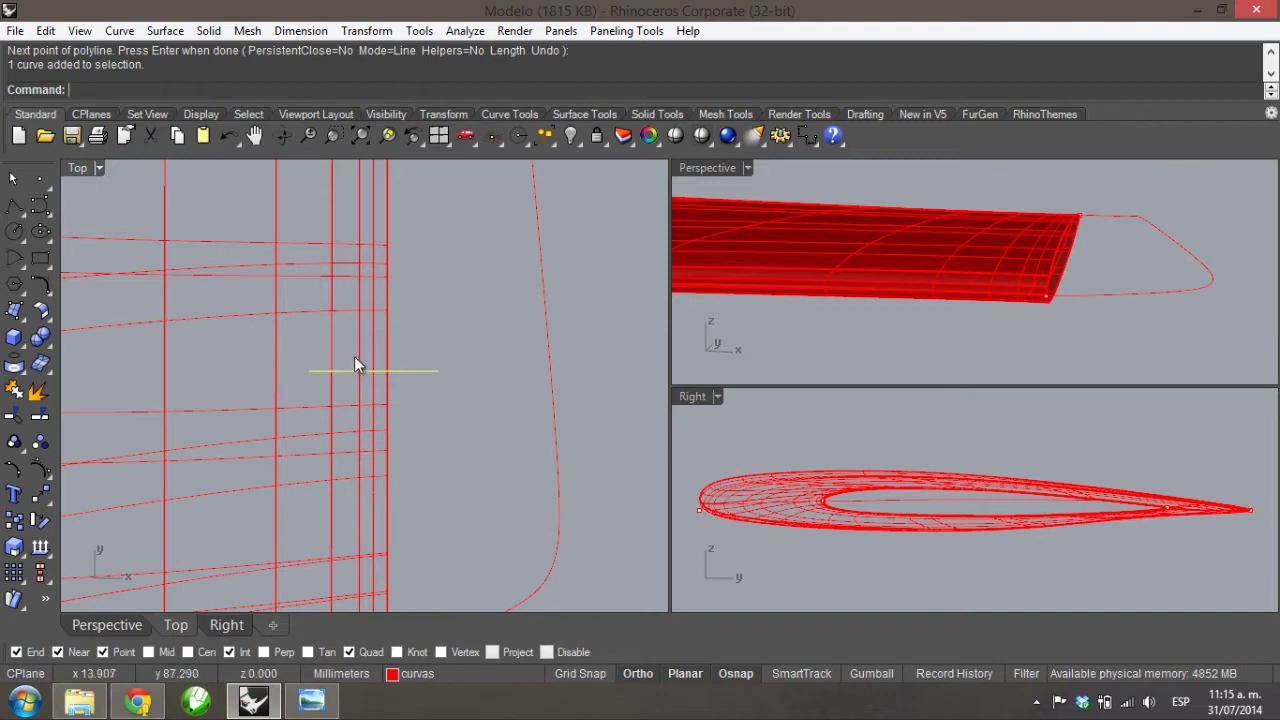
scroll(400, 373, up, 5)
scroll(401, 370, down, 3)
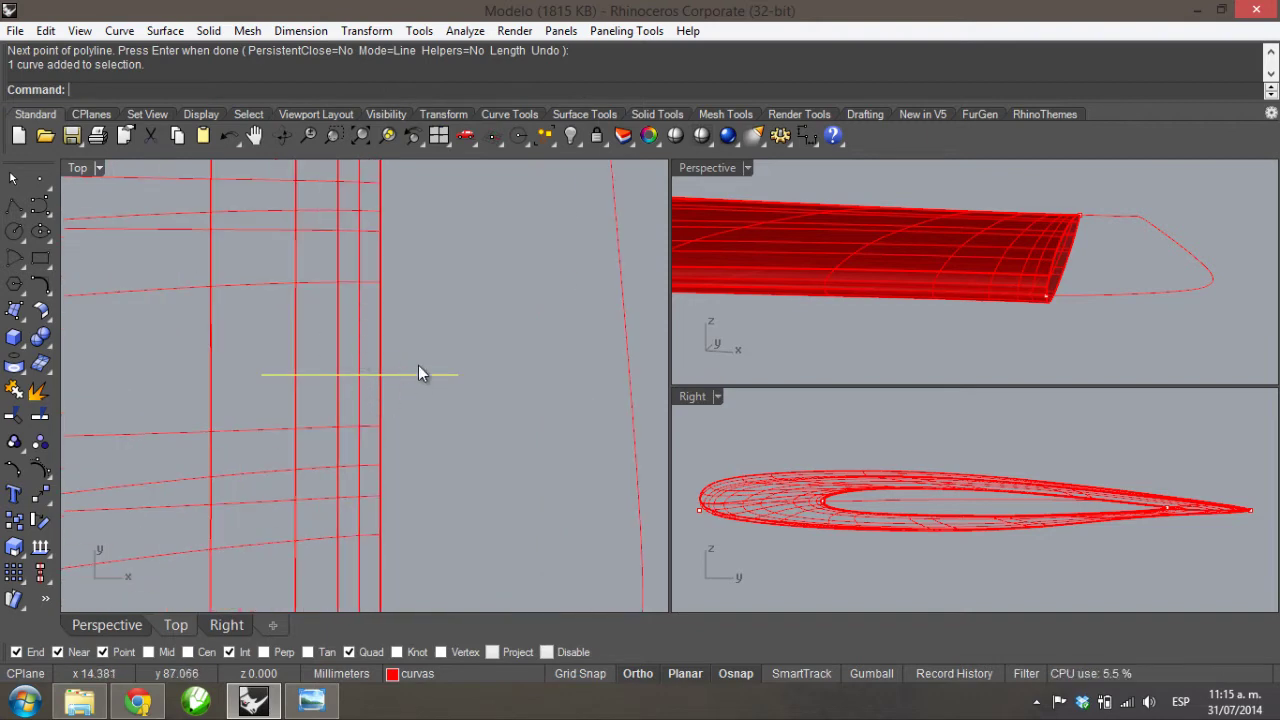
click(14, 364)
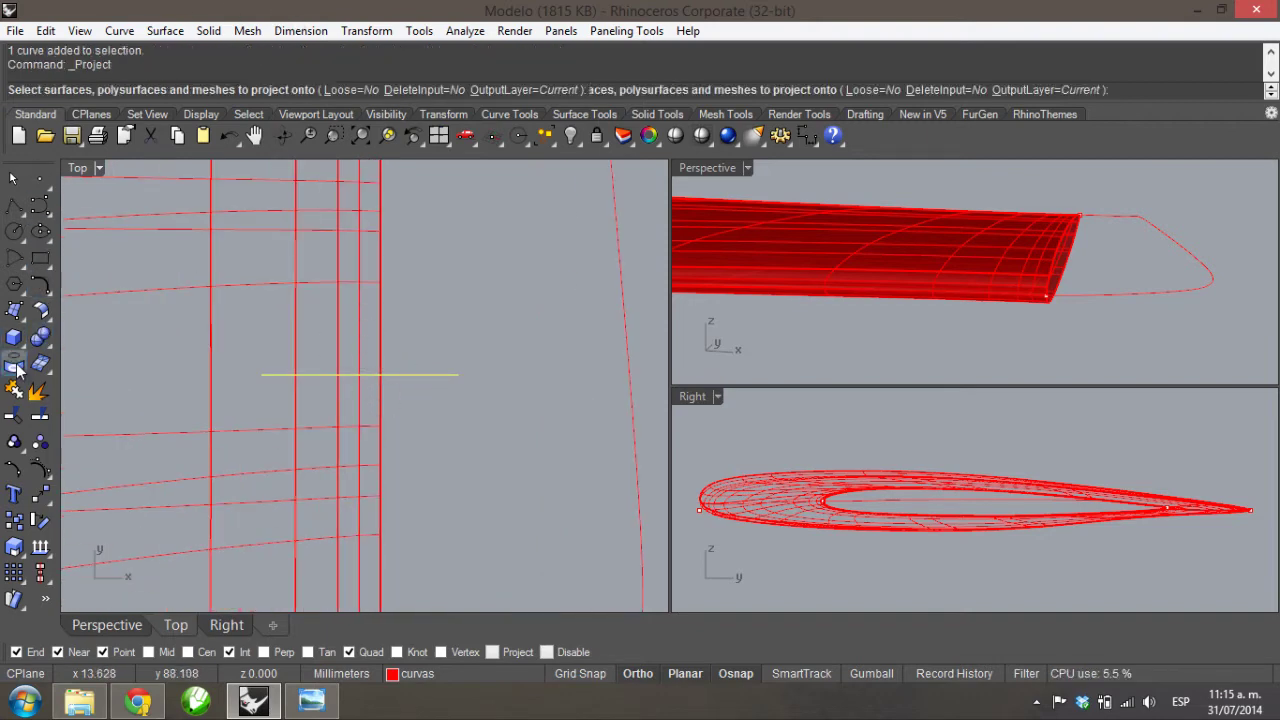
click(424, 90)
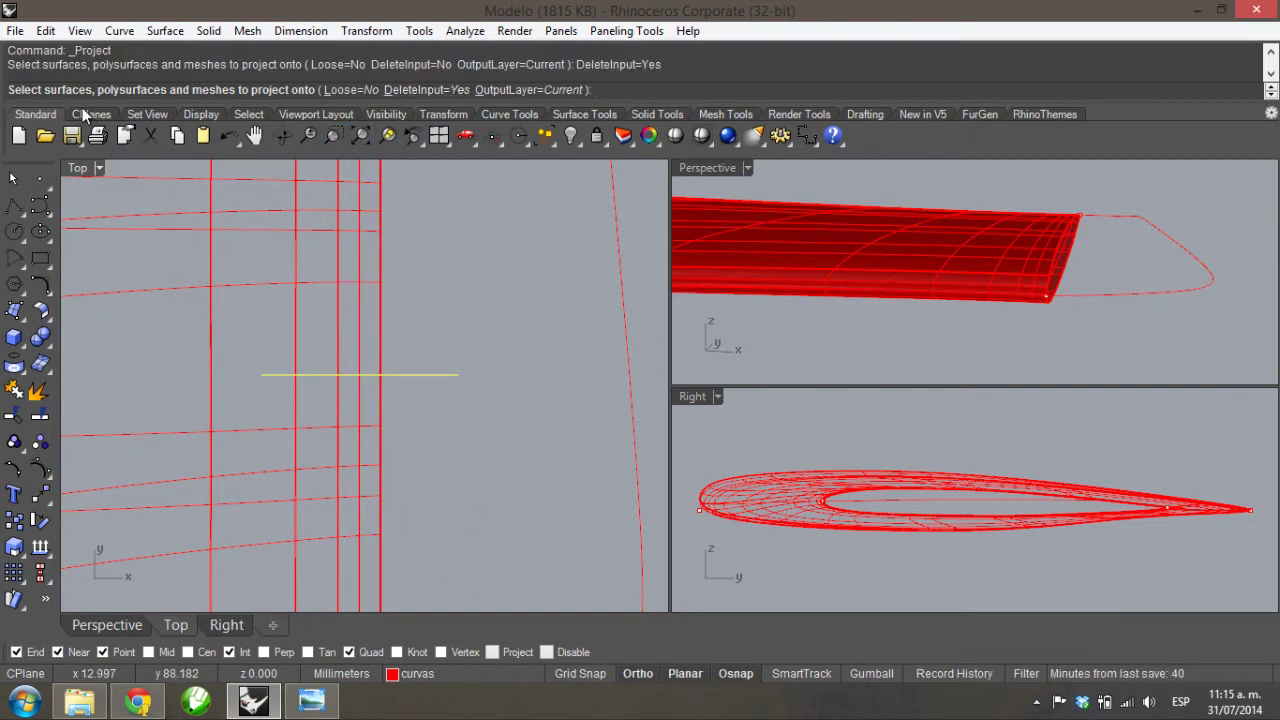
click(346, 287)
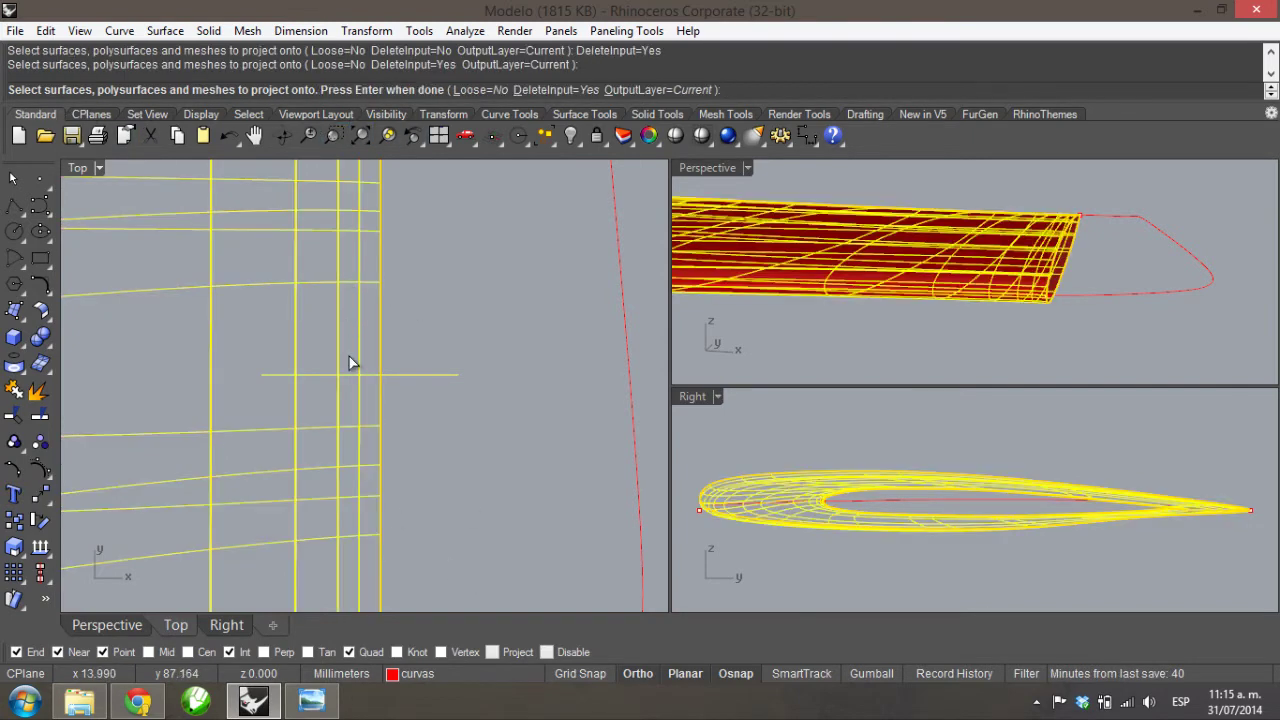
key(Return)
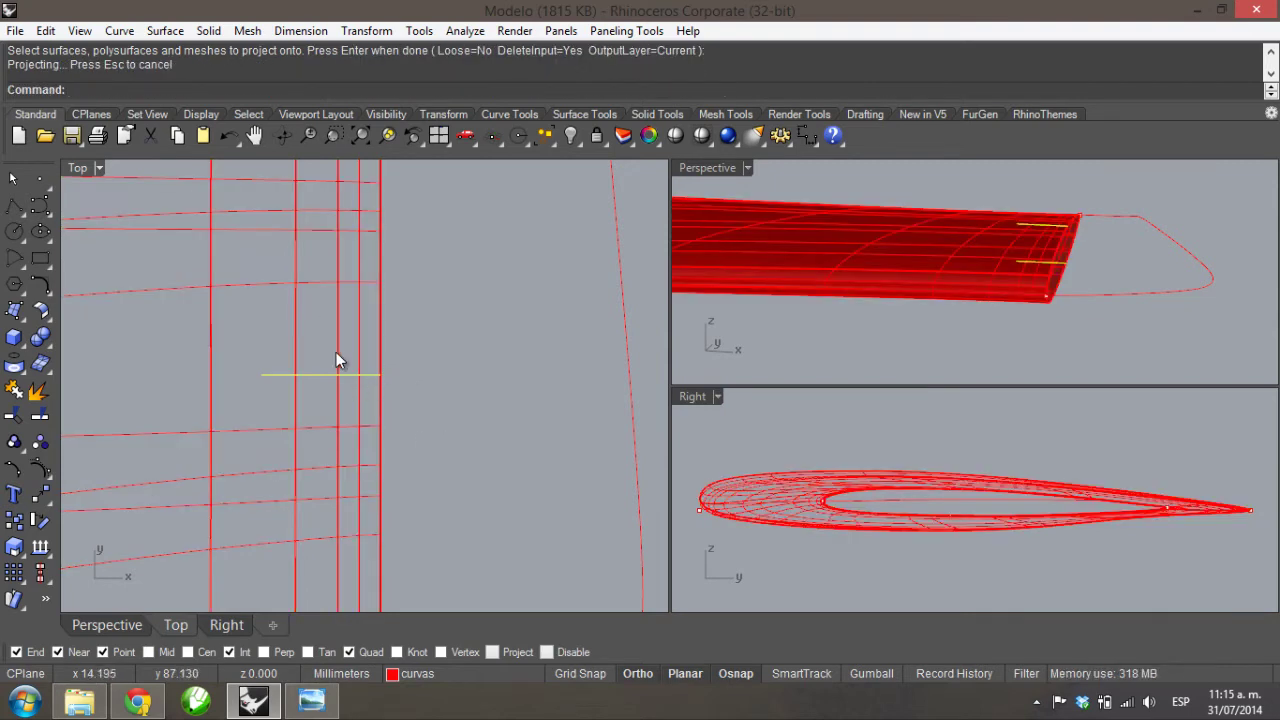
- Start an adjustable curve blend between the tip ends of the two projected lines, with Curvature continuity at both ends
right_drag(1094, 237, 878, 247)
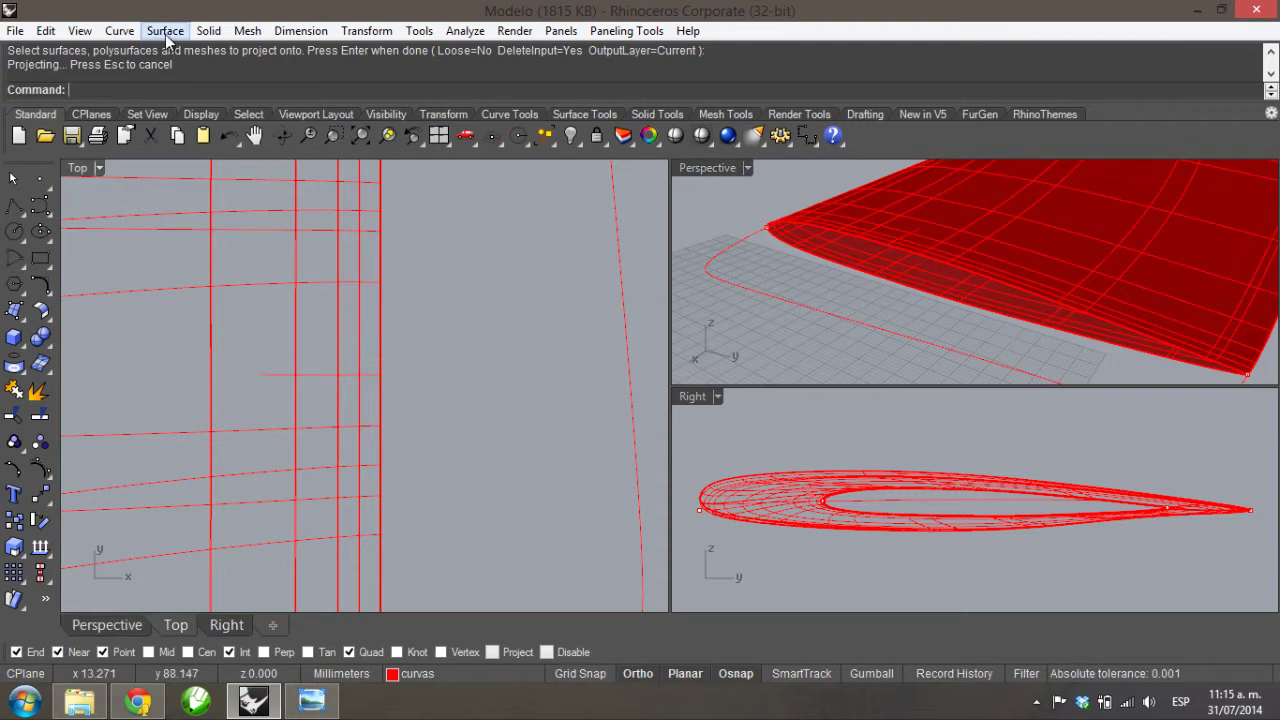
click(119, 31)
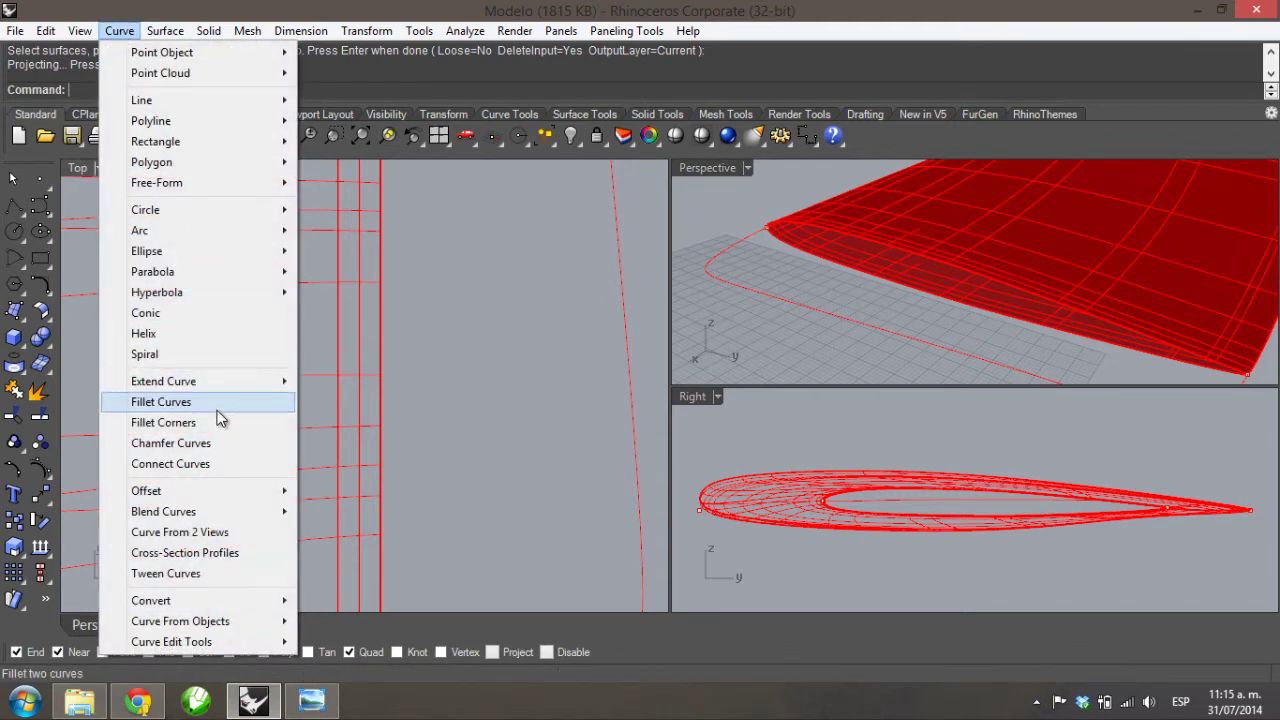
mouse_move(209, 512)
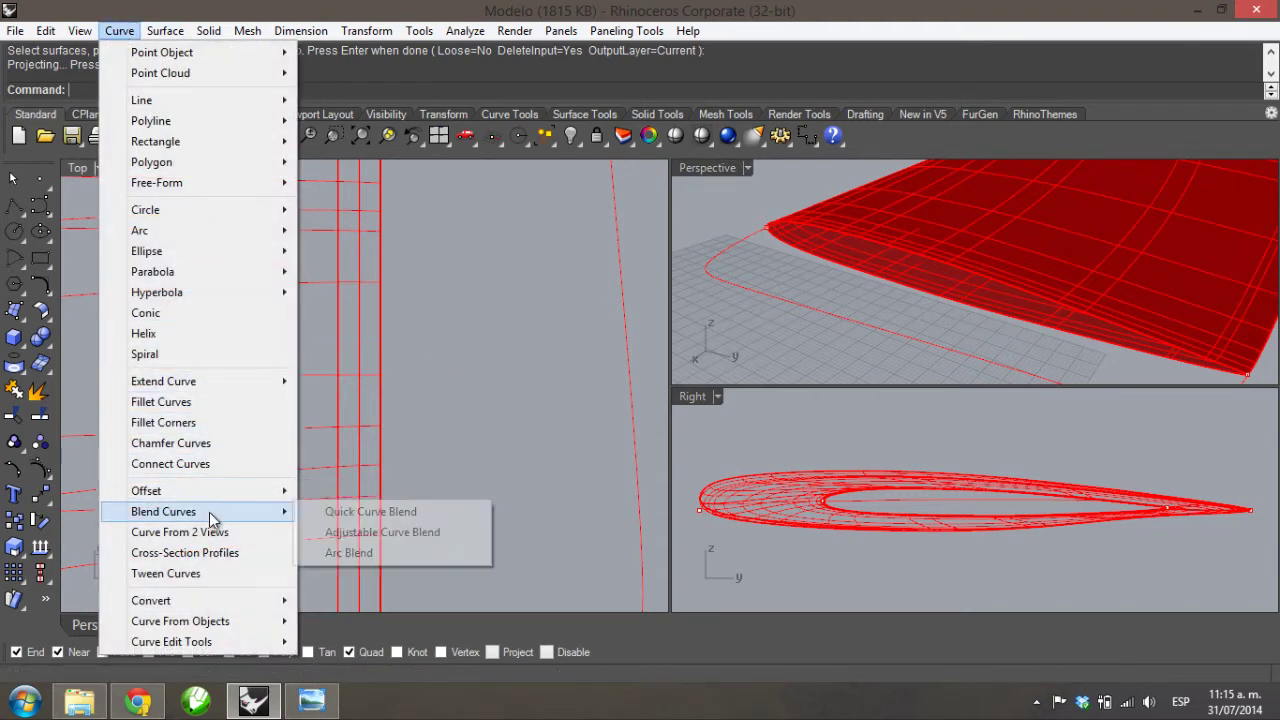
click(390, 540)
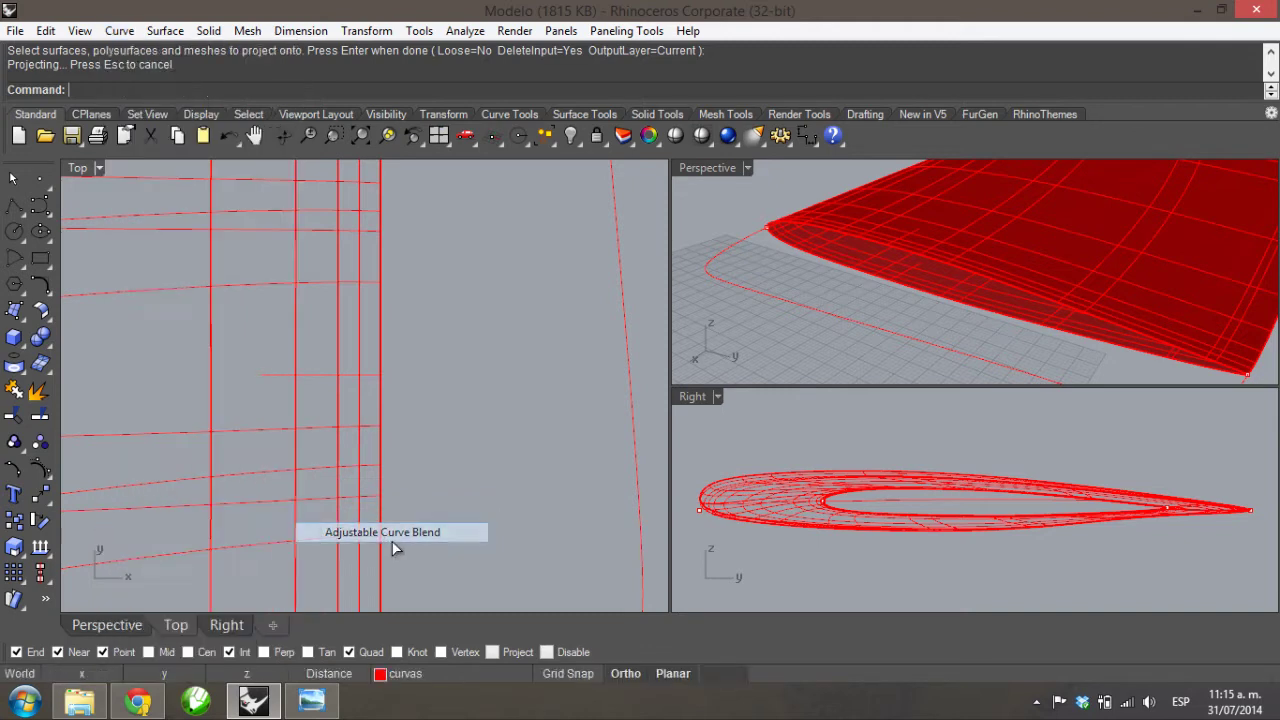
click(897, 250)
click(897, 250)
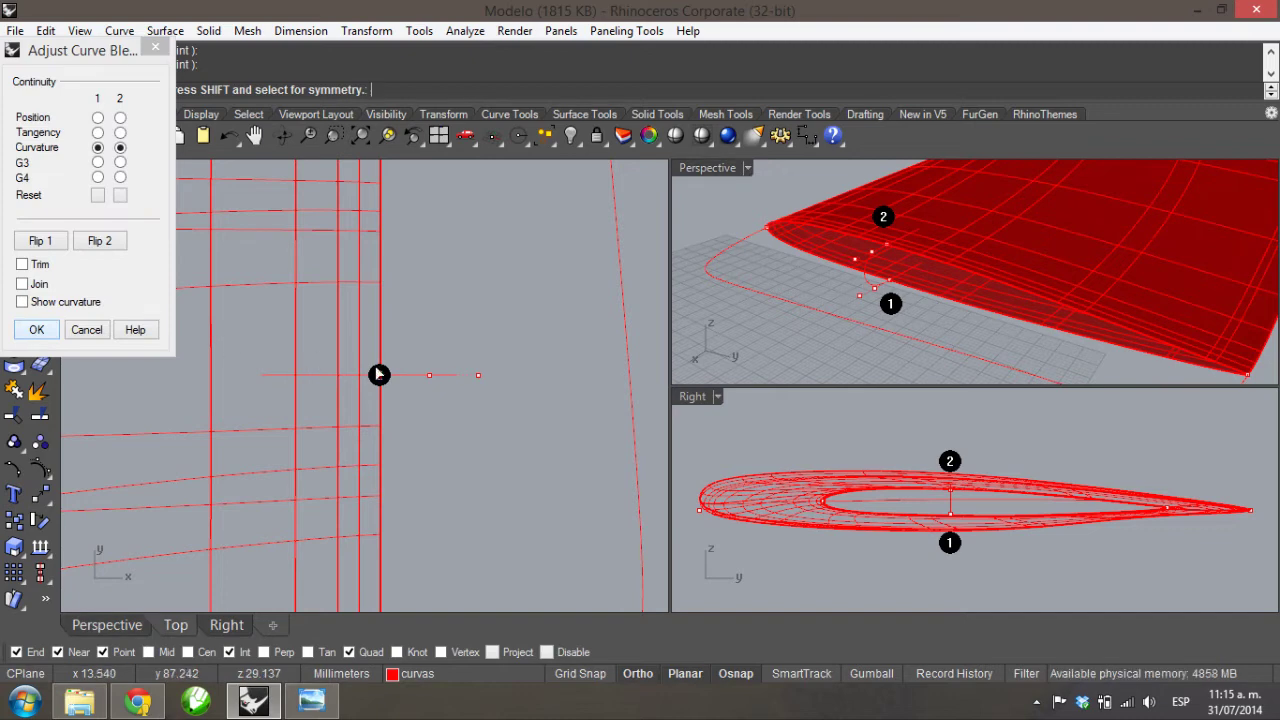
- Stretch the blend's outer handles outward along the x-axis until the curve reaches the rounded tip outline, and accept the blend
scroll(200, 382, down, 3)
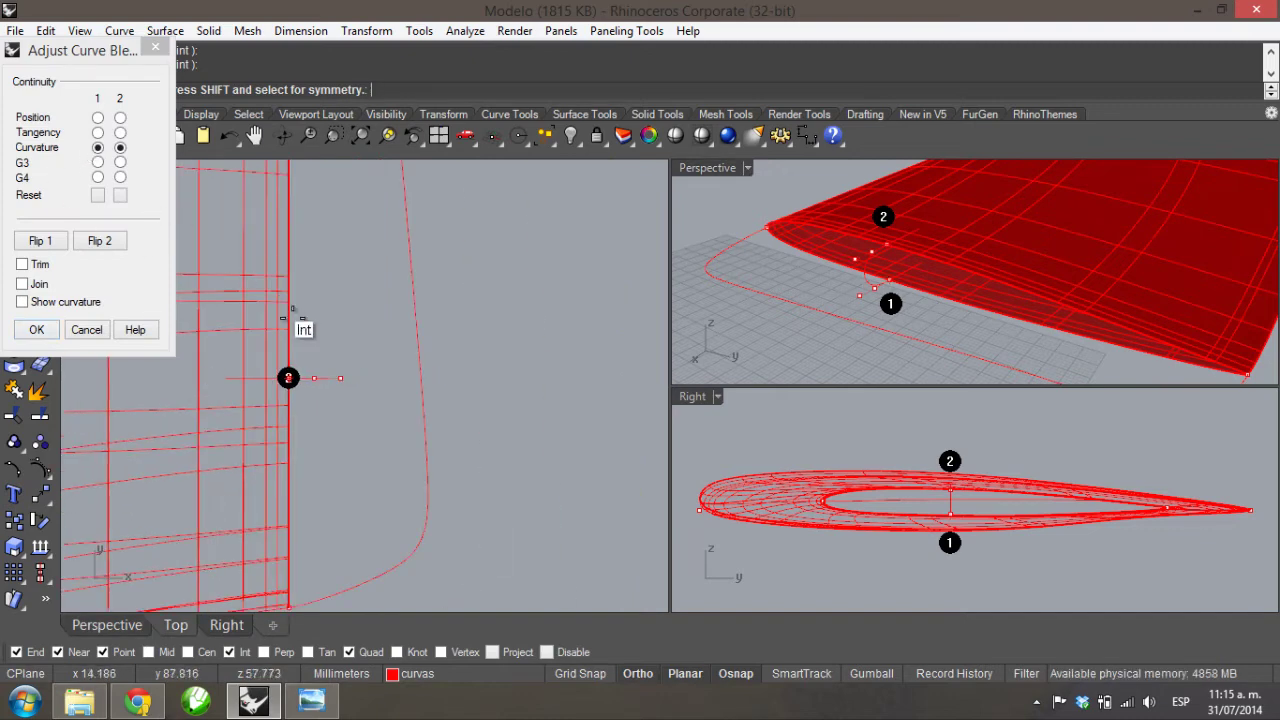
drag(340, 378, 615, 388)
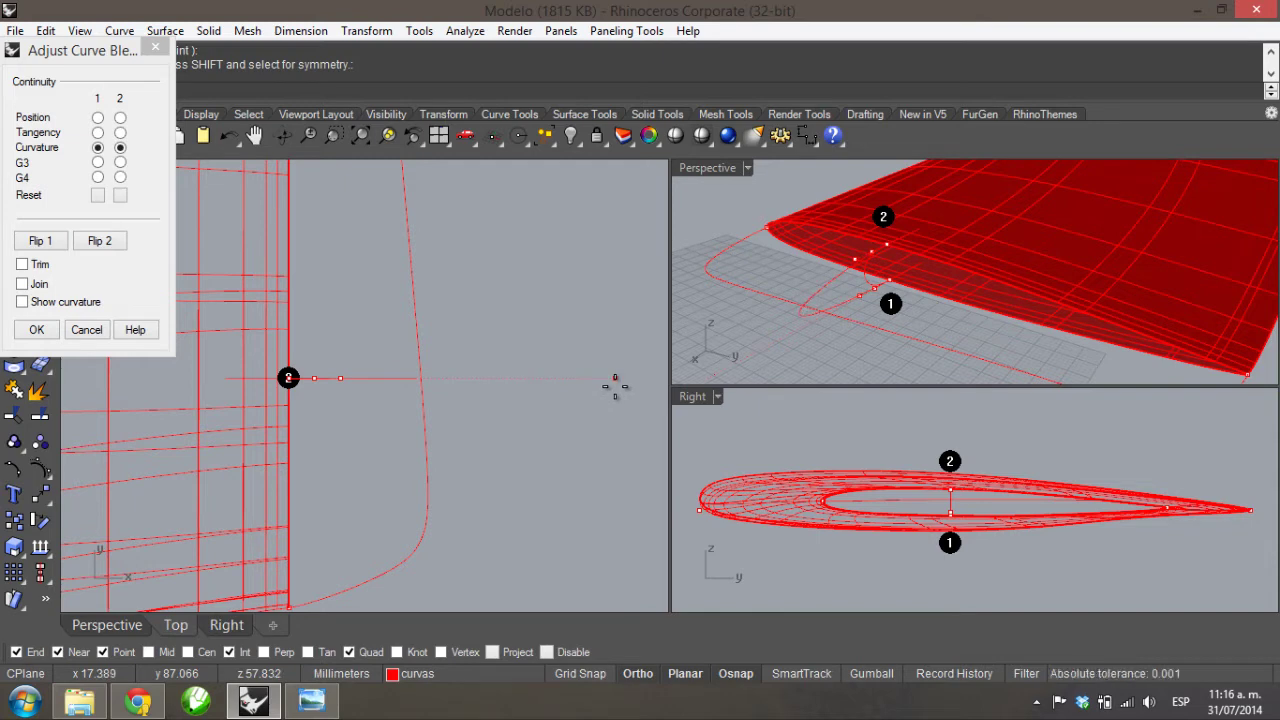
drag(615, 385, 617, 414)
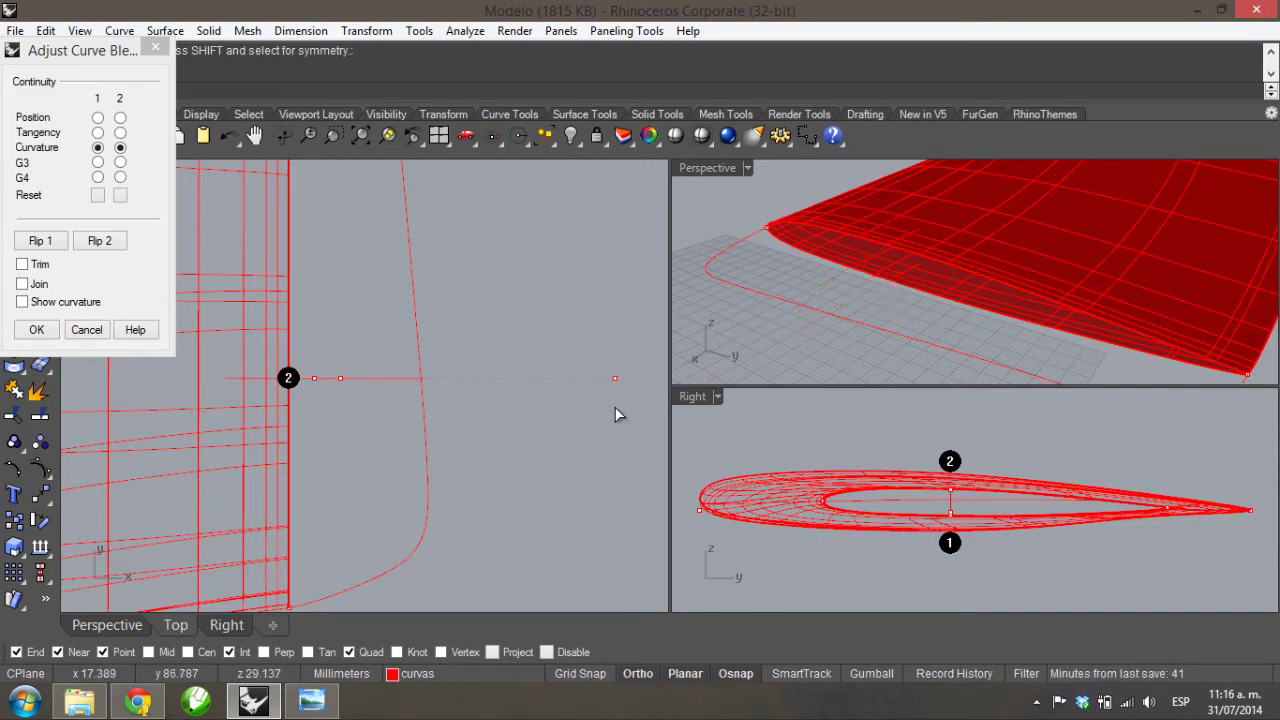
right_drag(923, 323, 950, 298)
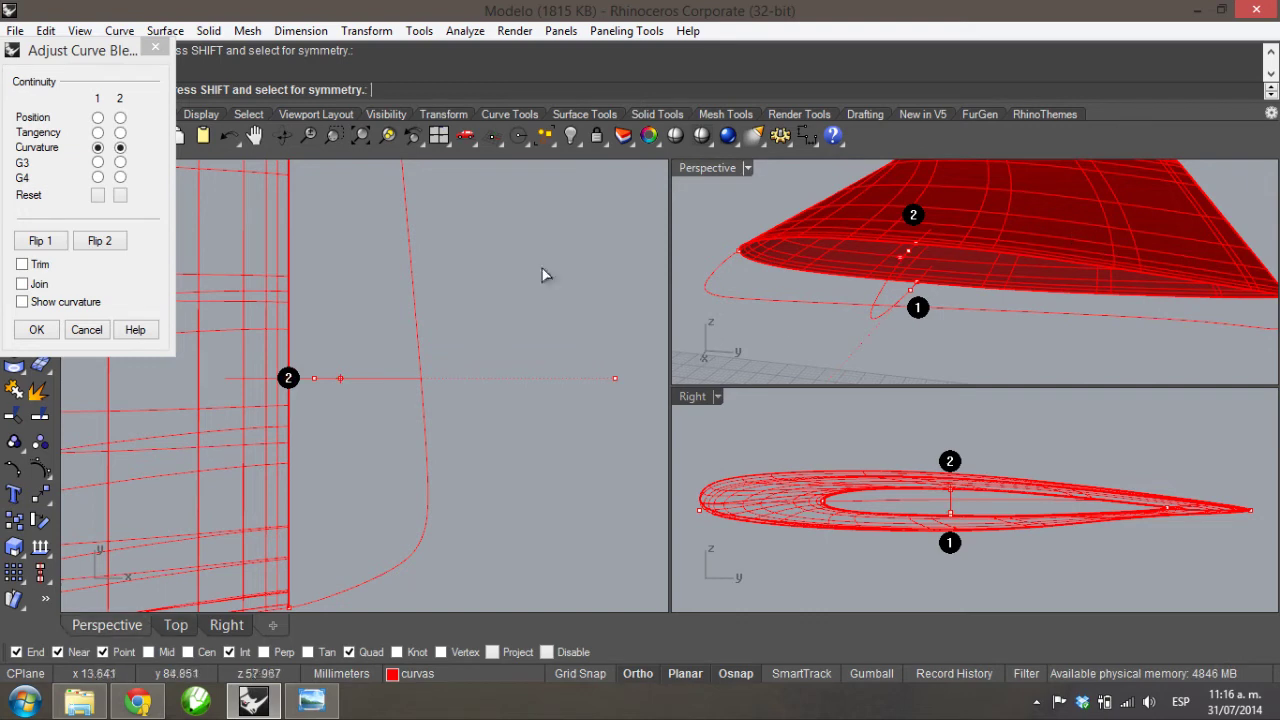
click(462, 303)
right_click(462, 303)
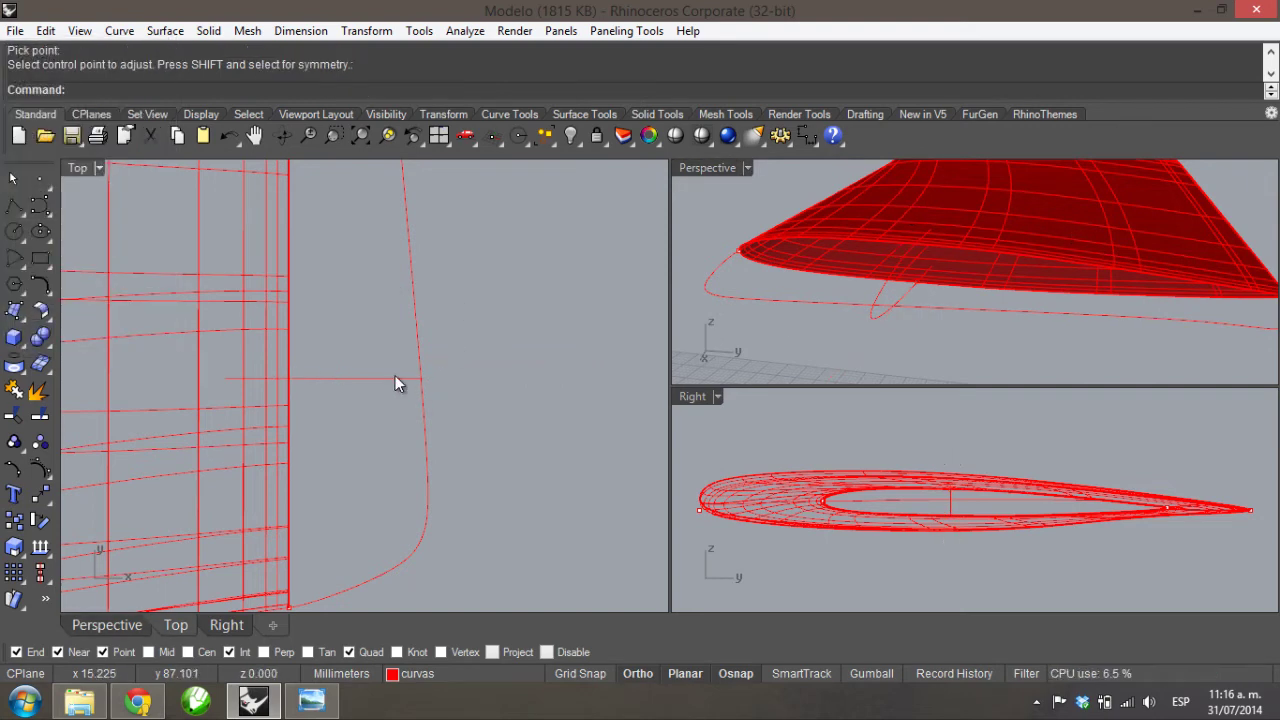
- Turn on the control points of the blend curve at the wing tip
scroll(395, 375, up, 2)
click(396, 378)
scroll(396, 375, up, 2)
scroll(397, 376, up, 3)
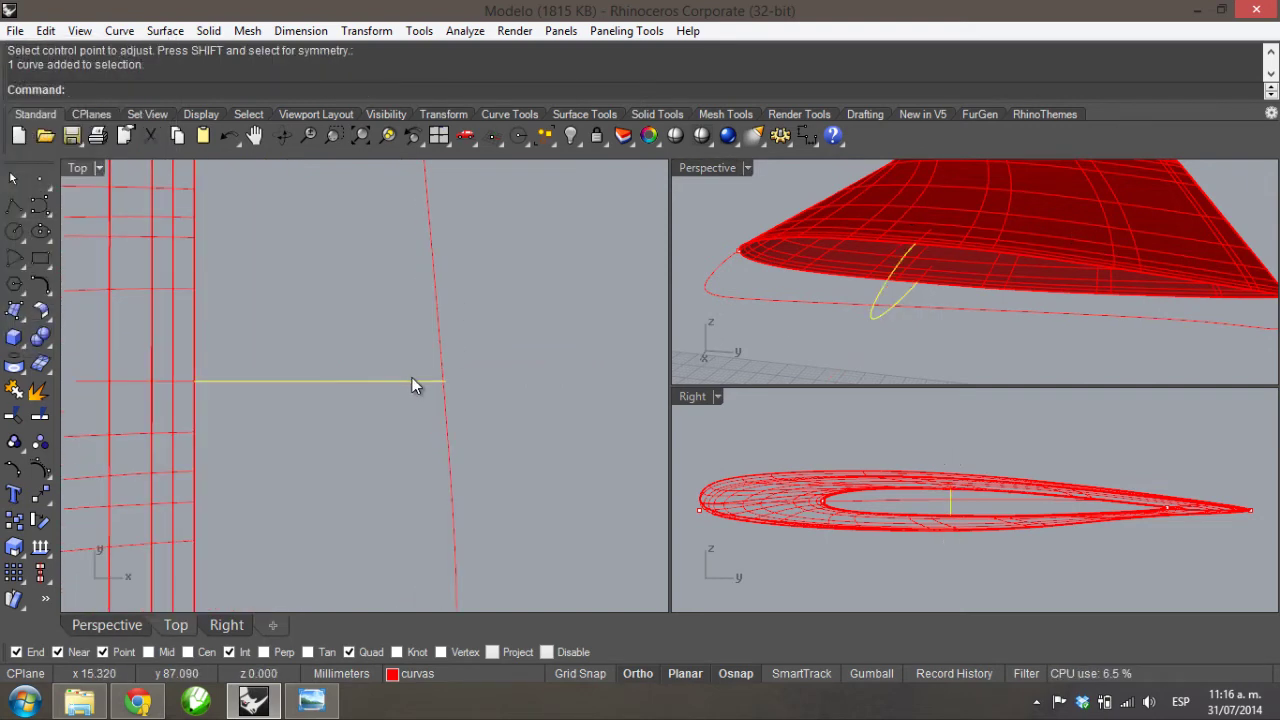
scroll(448, 379, up, 3)
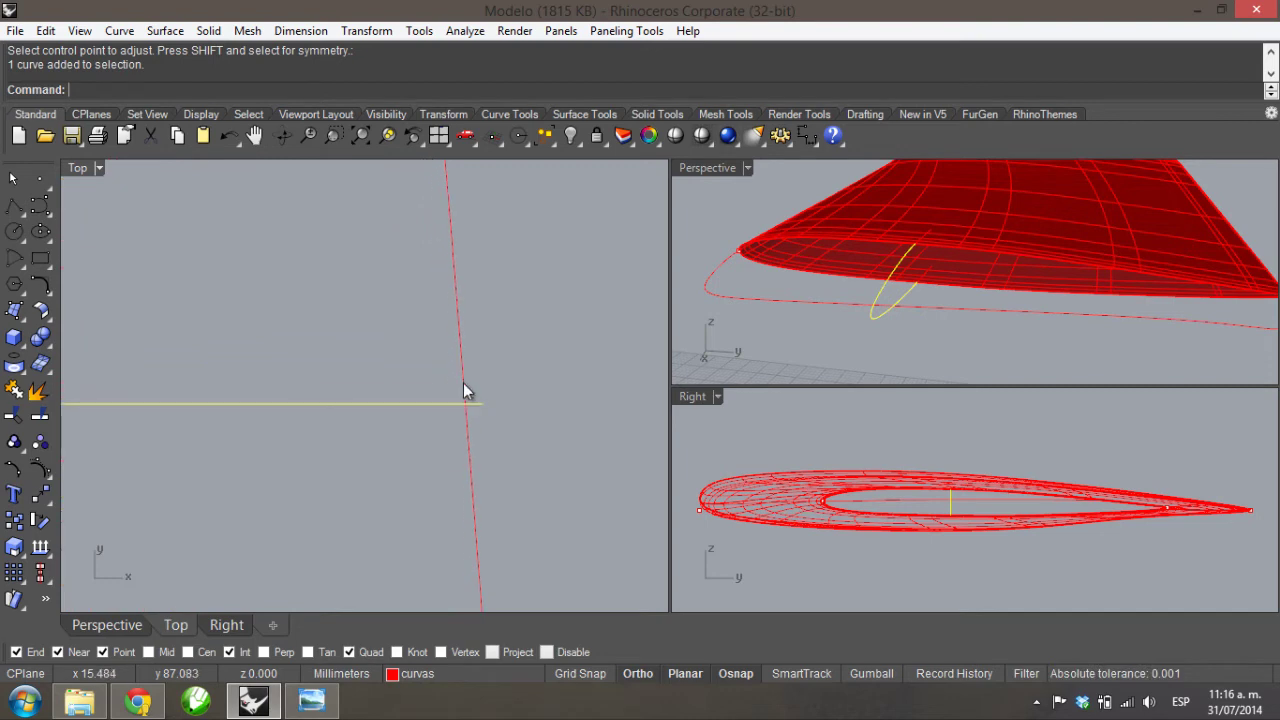
key(F10)
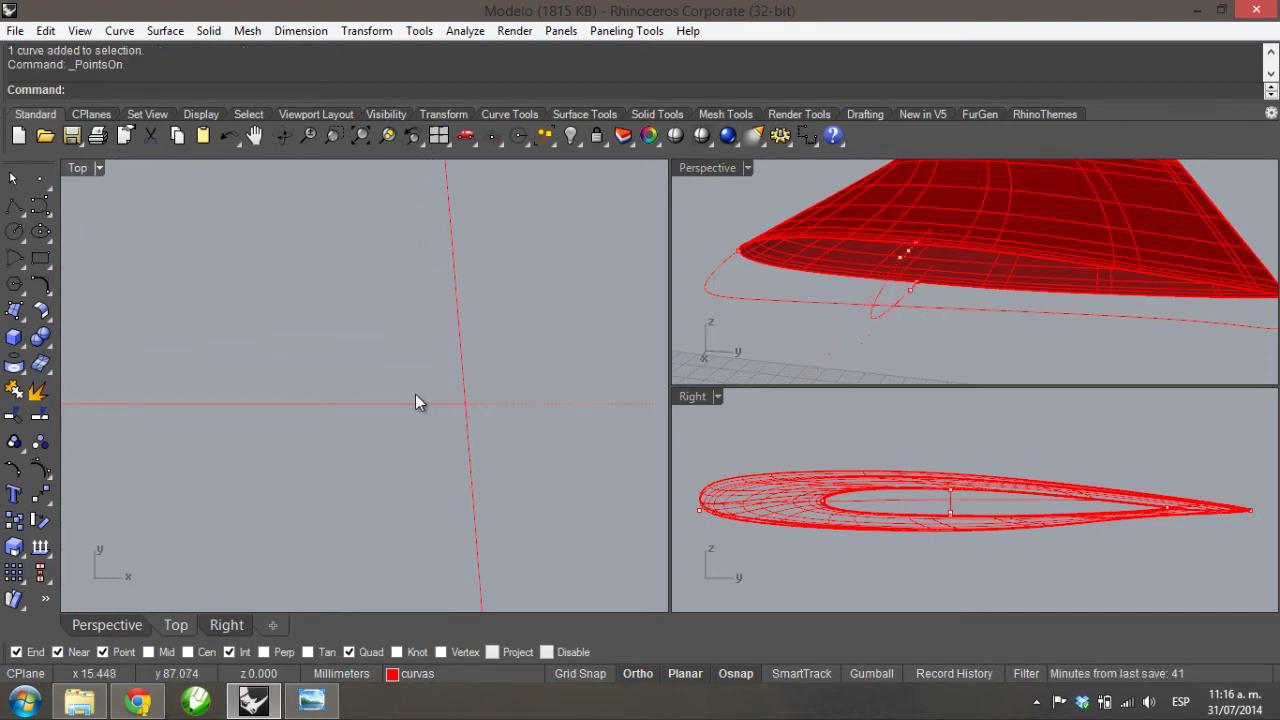
- Set the weight of the blend curve's outermost control point to 10
scroll(371, 390, down, 5)
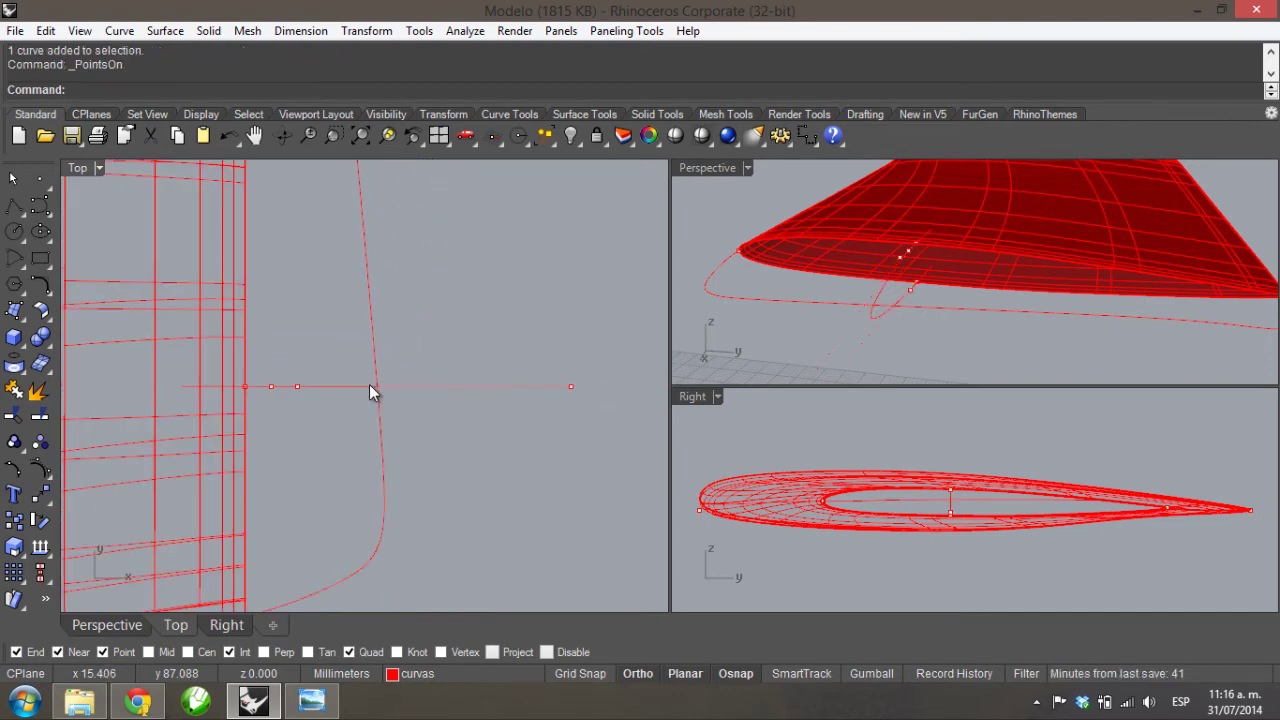
scroll(370, 390, up, 2)
drag(576, 342, 522, 462)
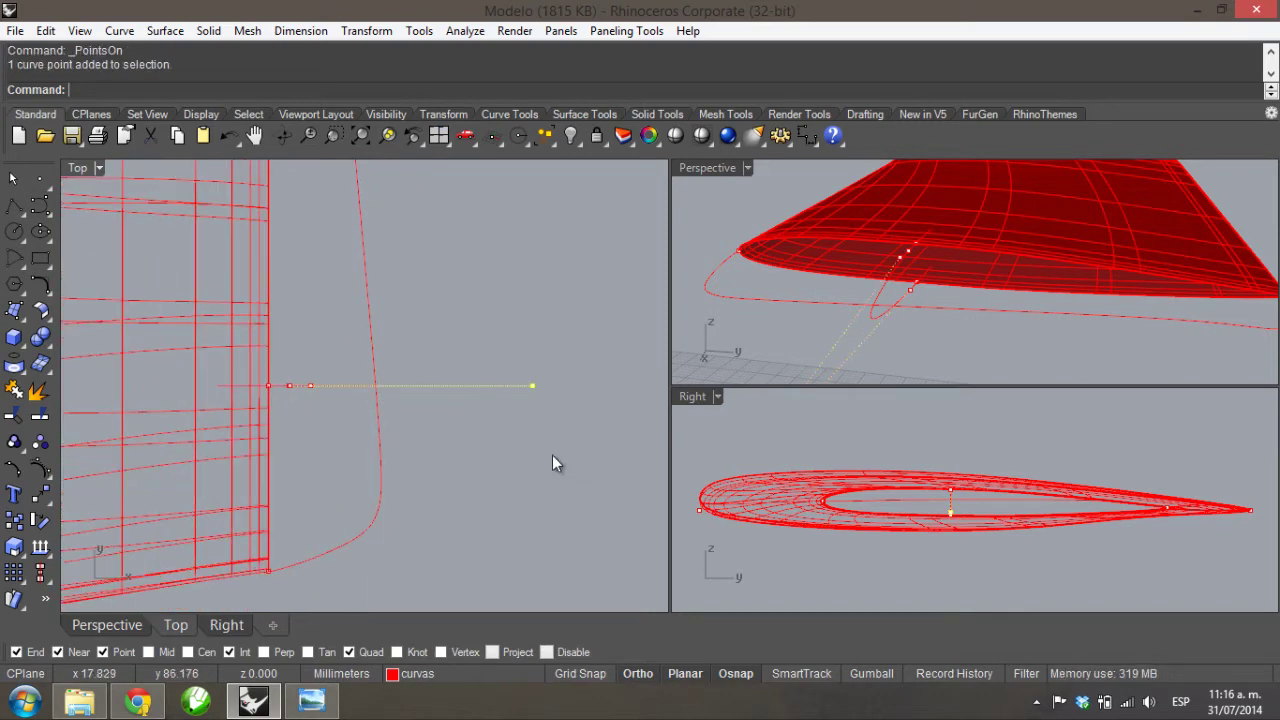
click(40, 470)
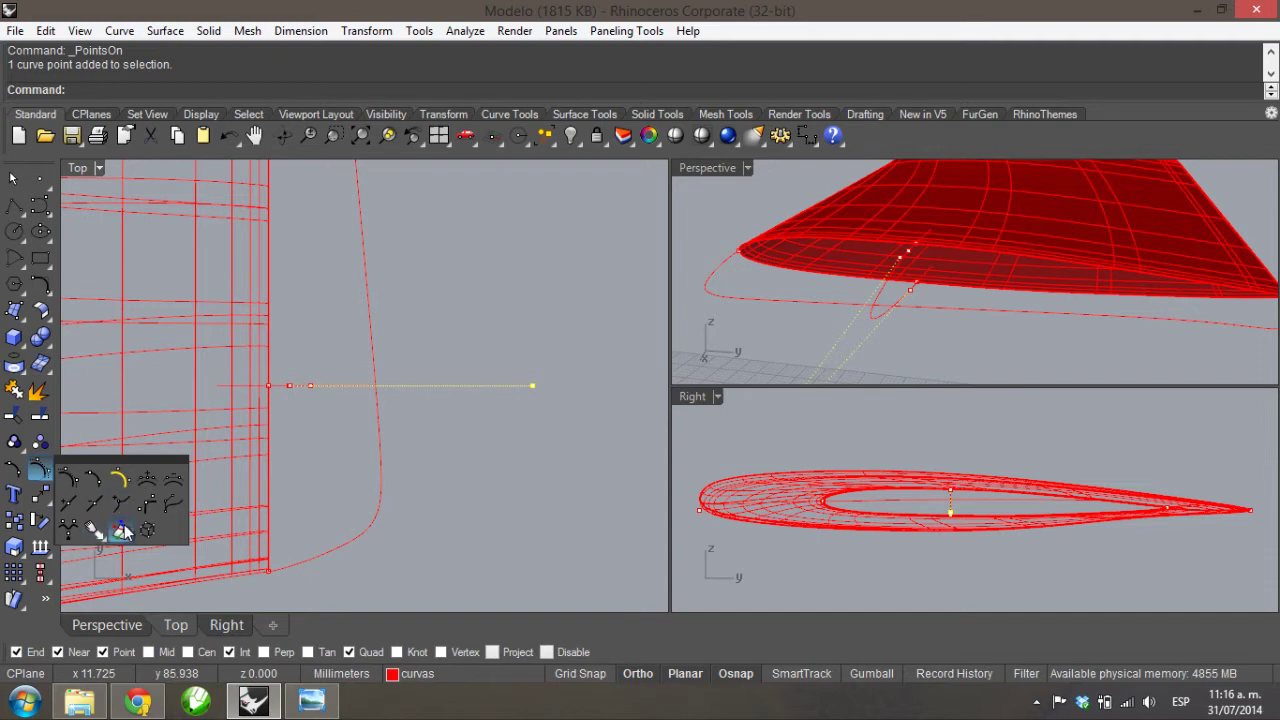
click(69, 530)
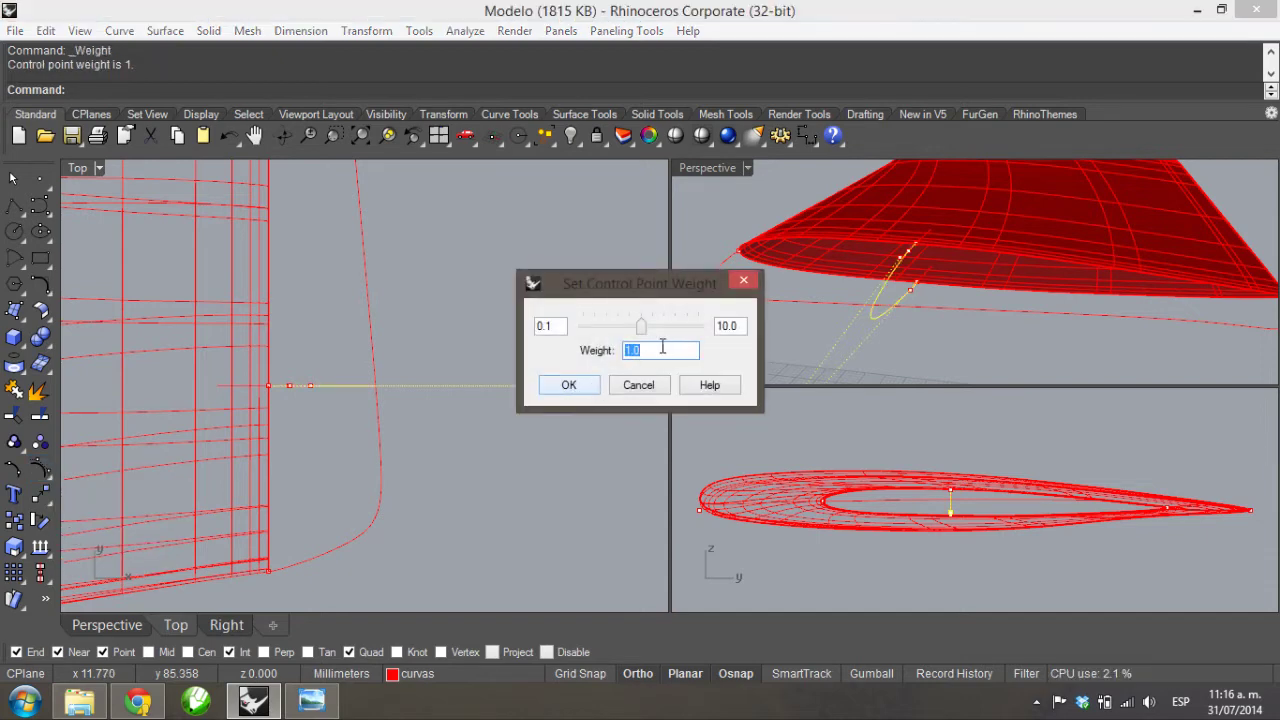
drag(645, 340, 726, 334)
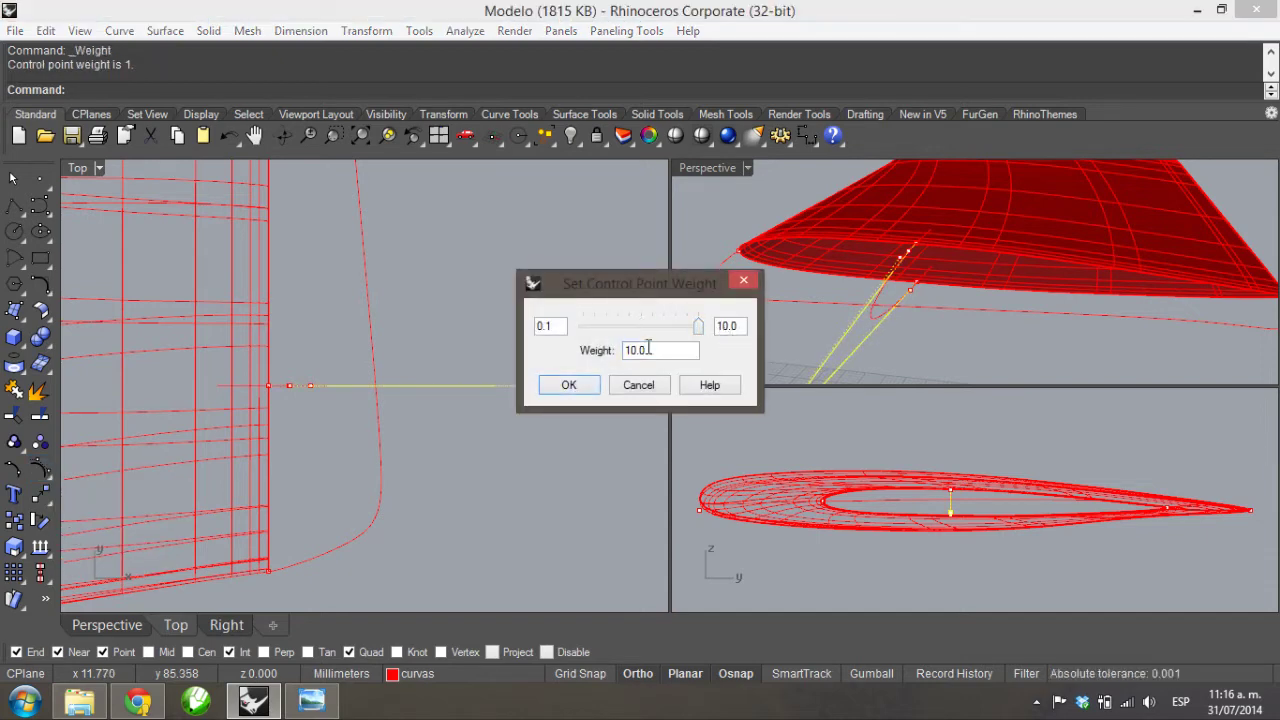
click(572, 386)
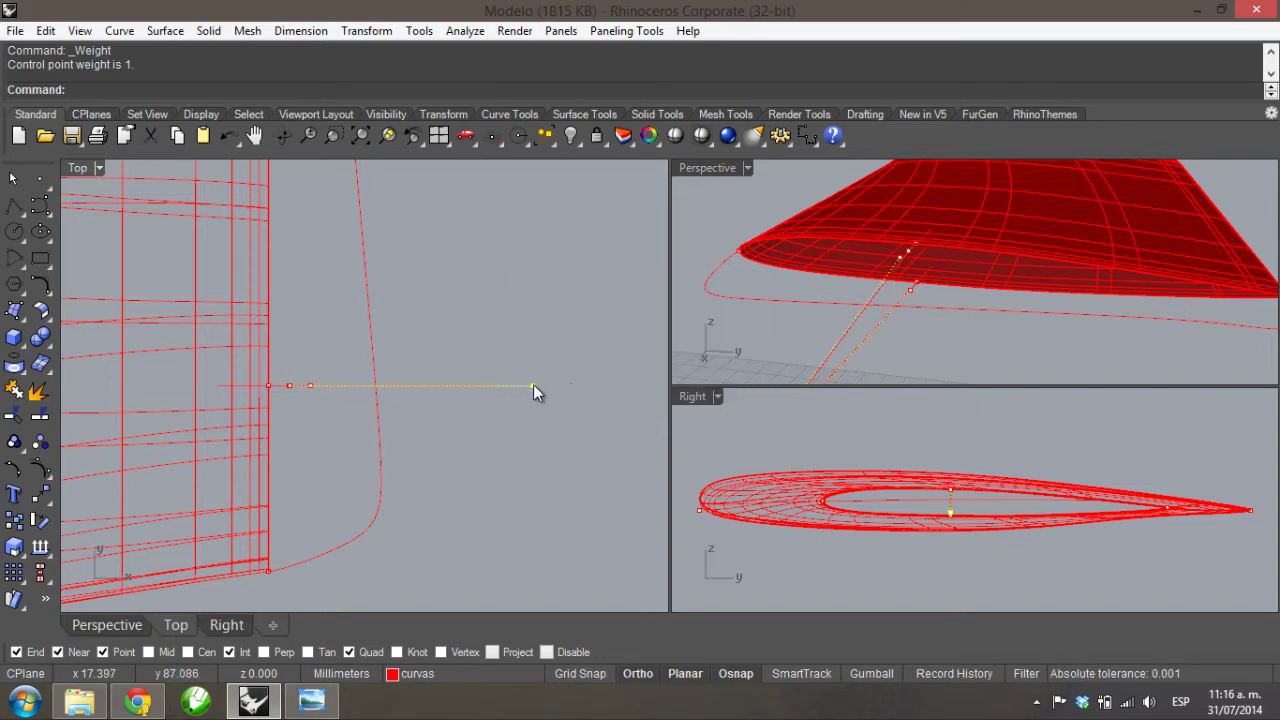
- Move the weighted control point inward along the x-axis in the Top view to just outside the rounded tip outline
drag(533, 384, 381, 387)
scroll(377, 387, up, 3)
right_drag(883, 487, 920, 491)
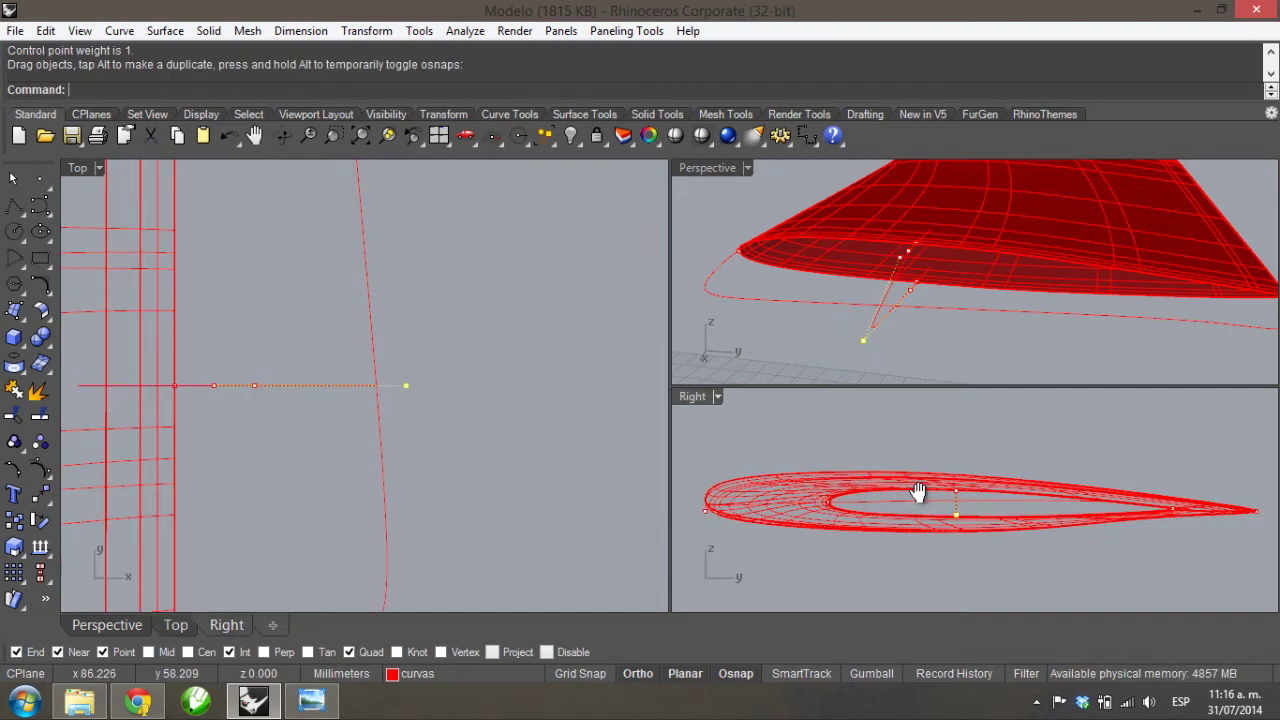
right_drag(900, 297, 1191, 250)
scroll(1203, 256, up, 4)
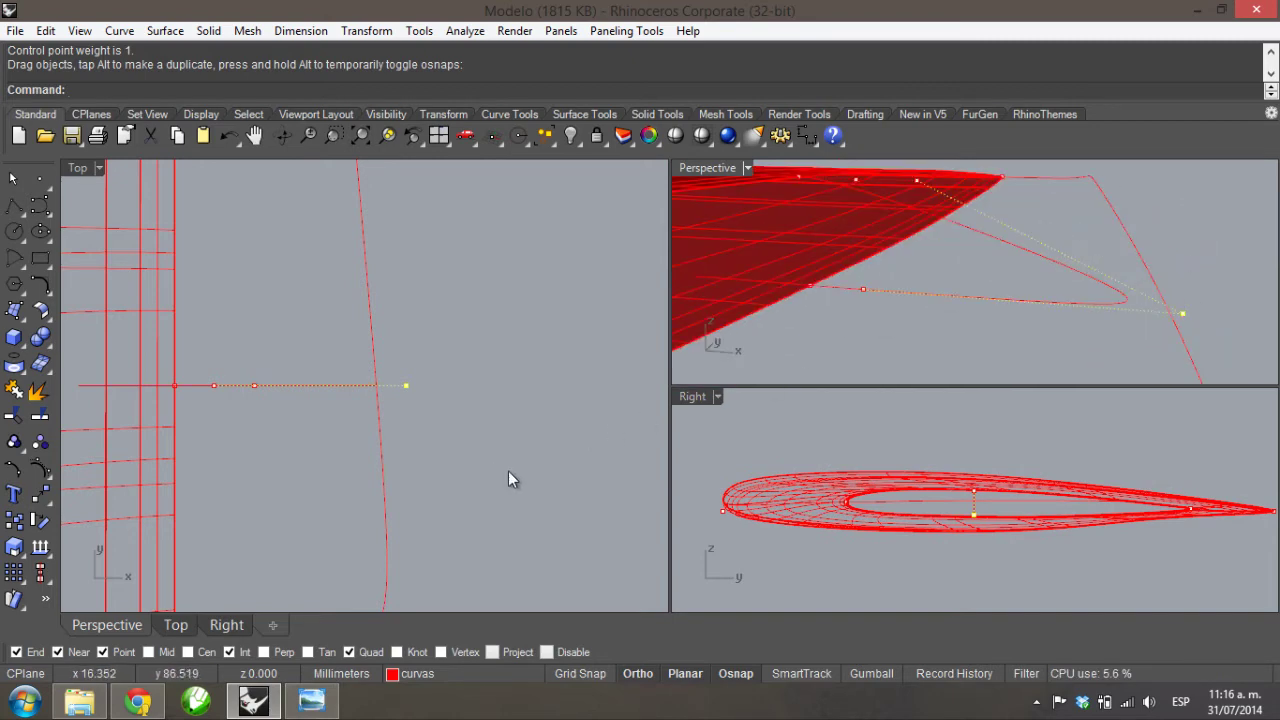
- Raise the weighted control point vertically to the level of the tip outline in the Right view, with the Near snap off
scroll(1050, 510, up, 5)
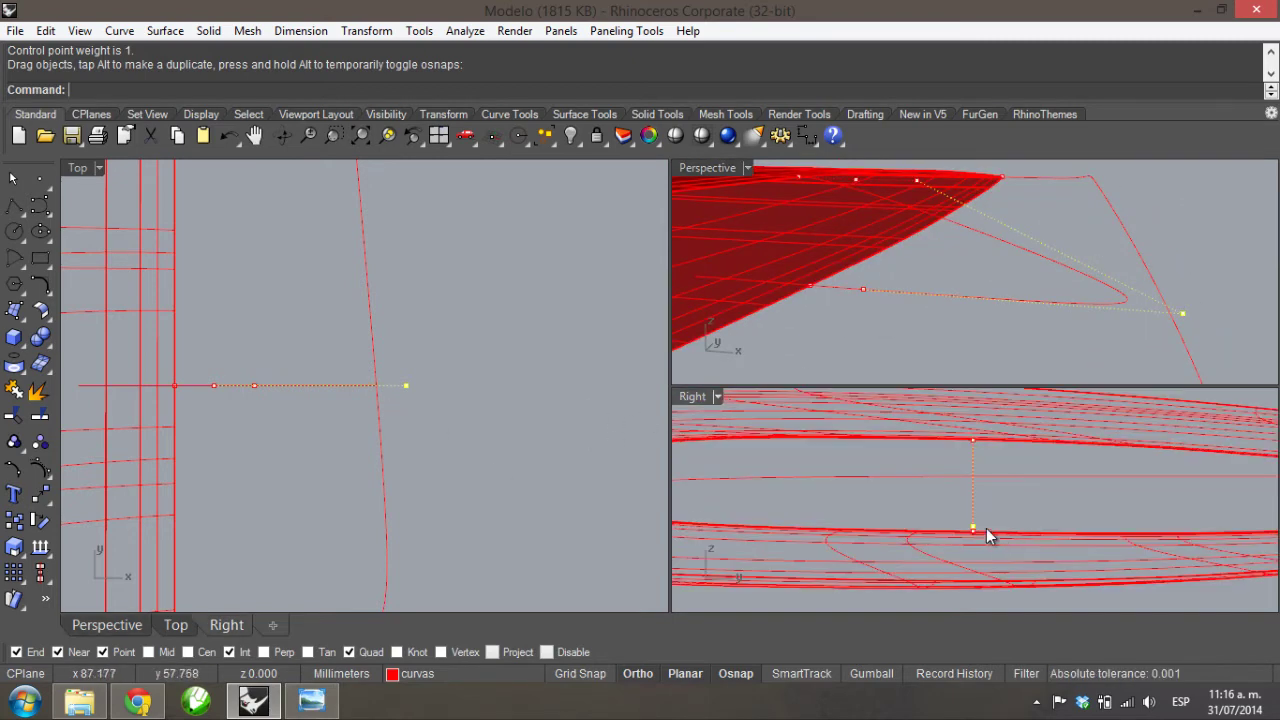
drag(974, 527, 33, 637)
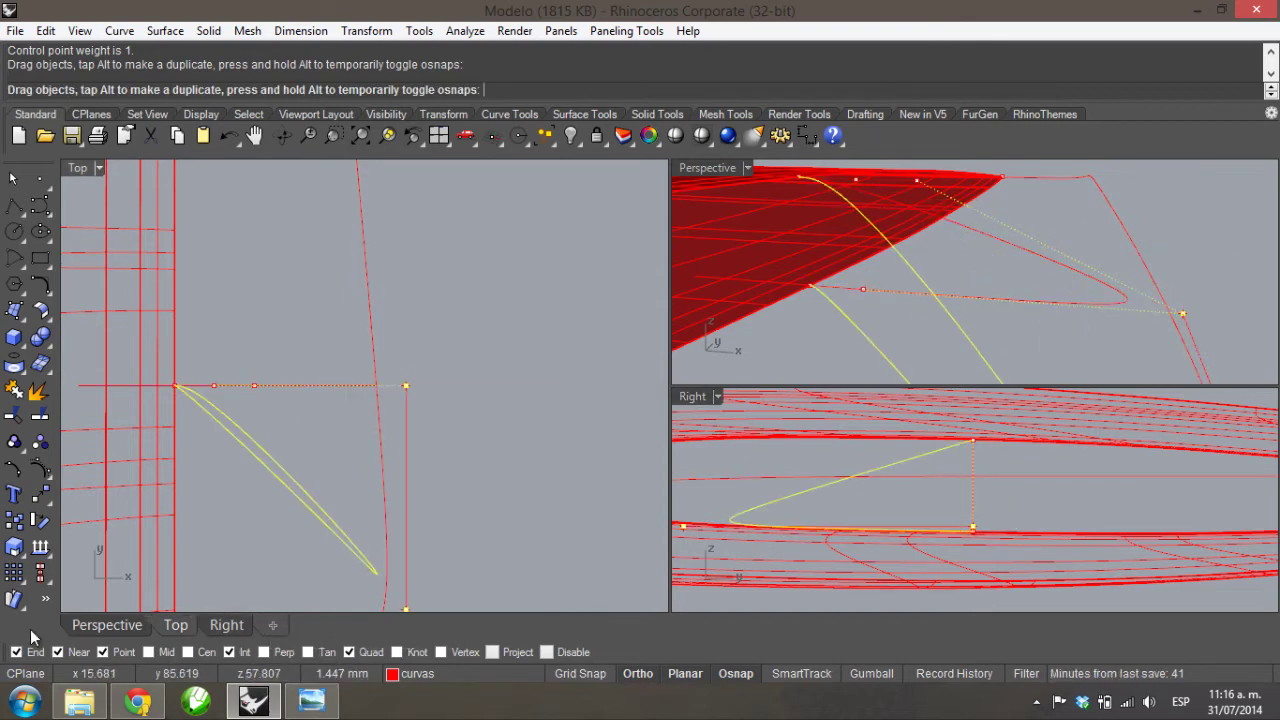
click(60, 653)
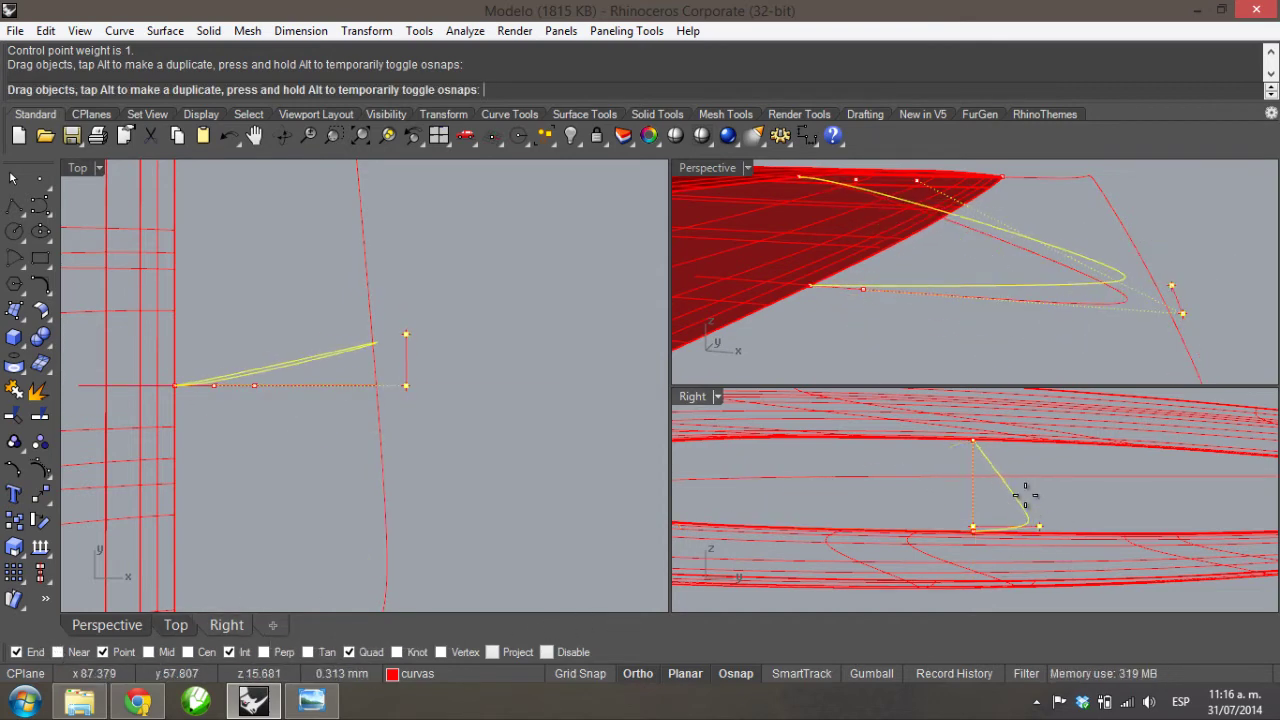
drag(995, 468, 997, 477)
right_drag(1205, 245, 1150, 258)
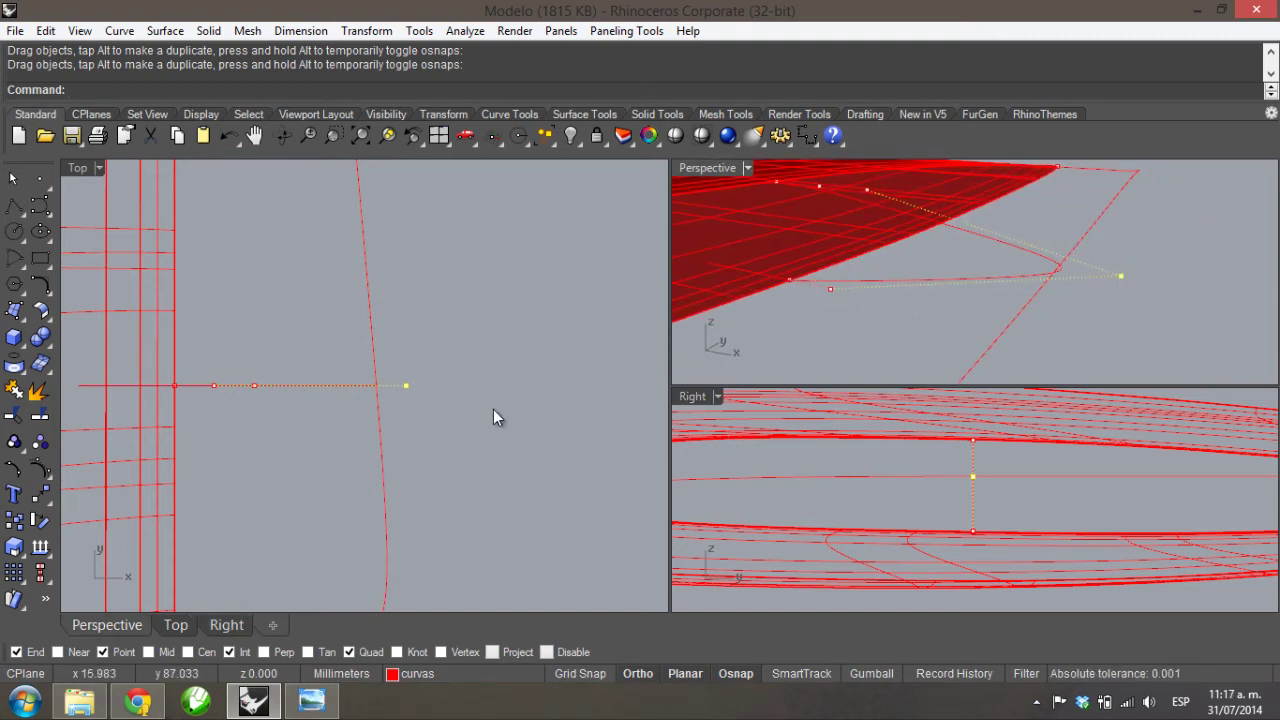
- Fine-tune the weighted control point's position so that it lies exactly on the rounded tip outline
scroll(966, 451, up, 6)
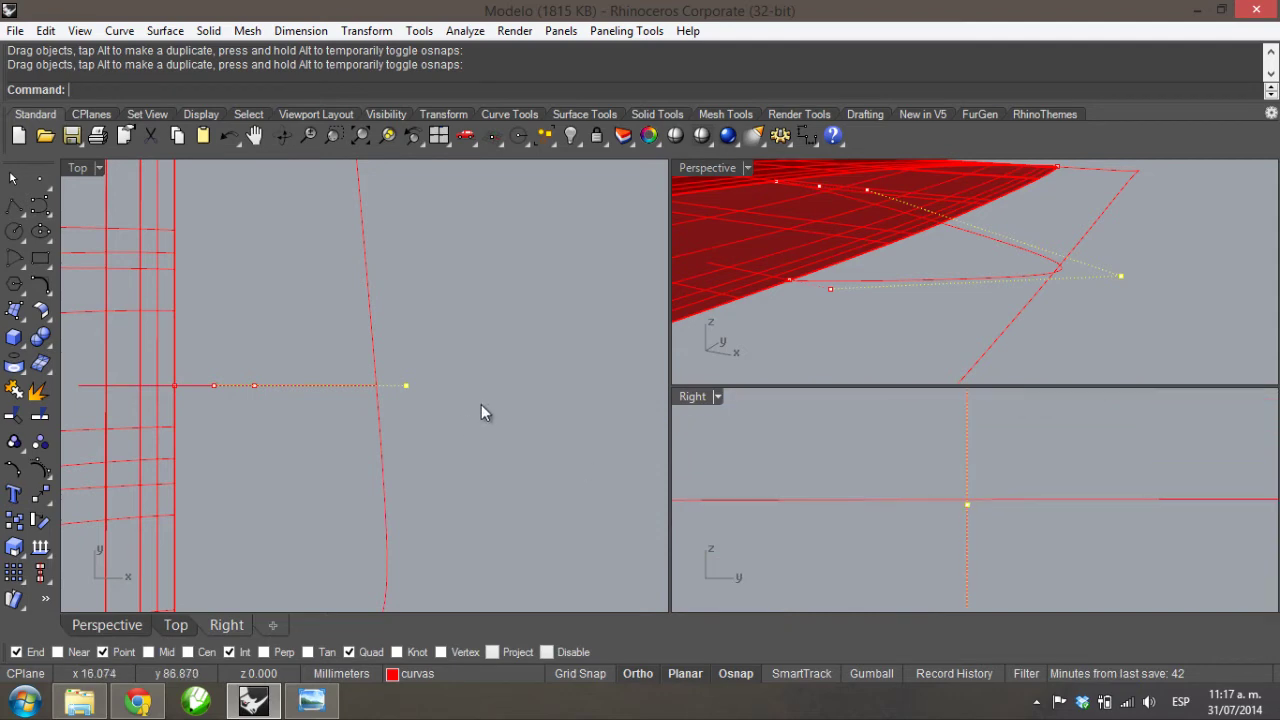
scroll(490, 395, down, 2)
right_drag(1054, 266, 1085, 249)
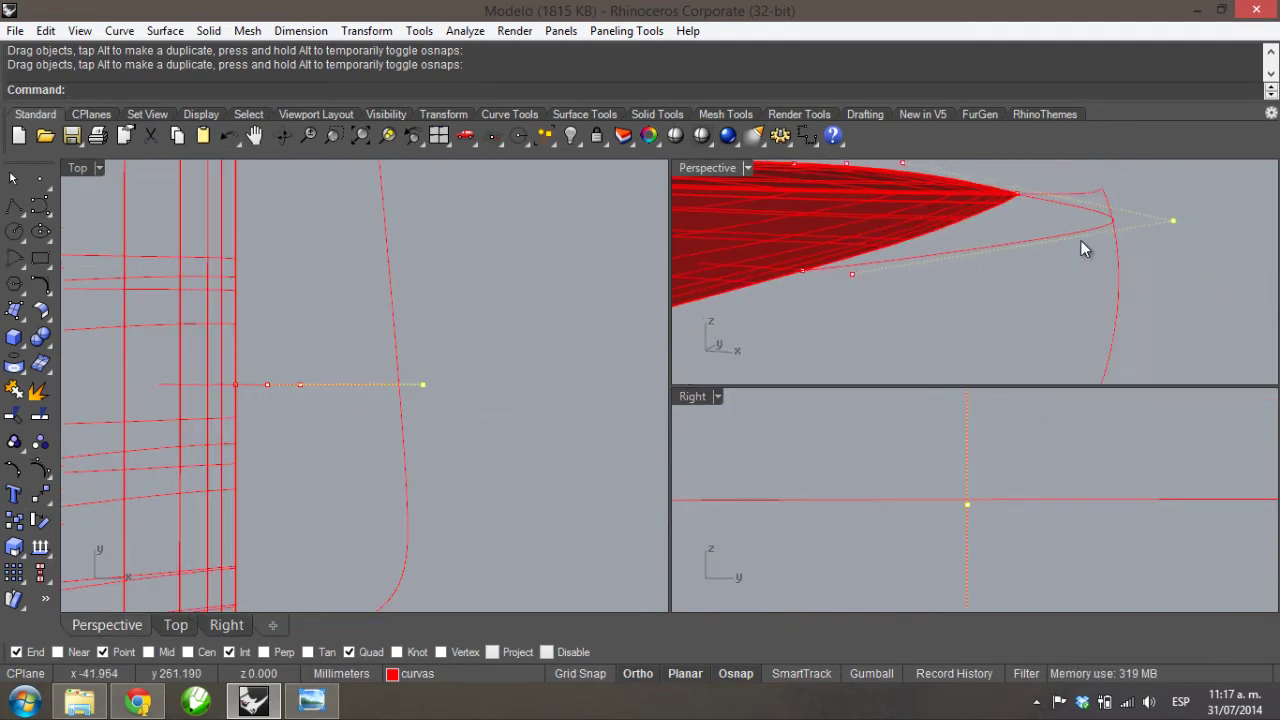
right_drag(1191, 266, 1197, 234)
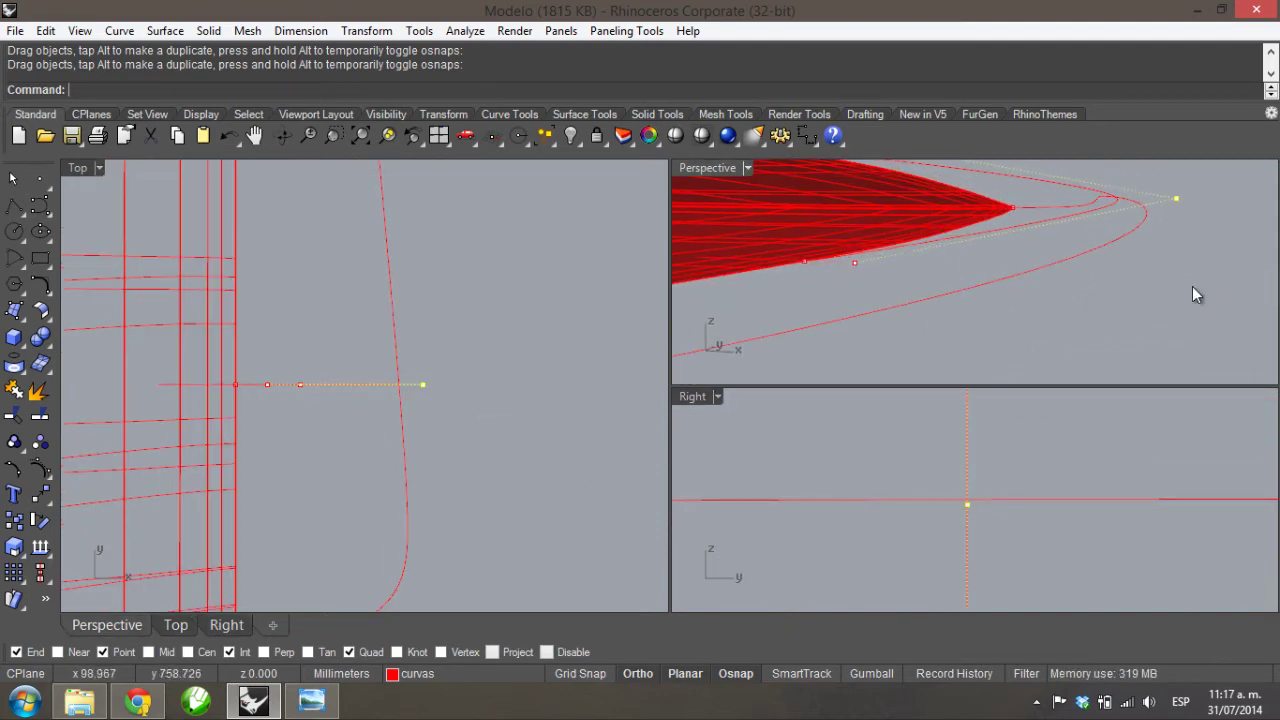
mouse_move(967, 506)
mouse_down()
mouse_move(982, 478)
mouse_move(979, 490)
mouse_up()
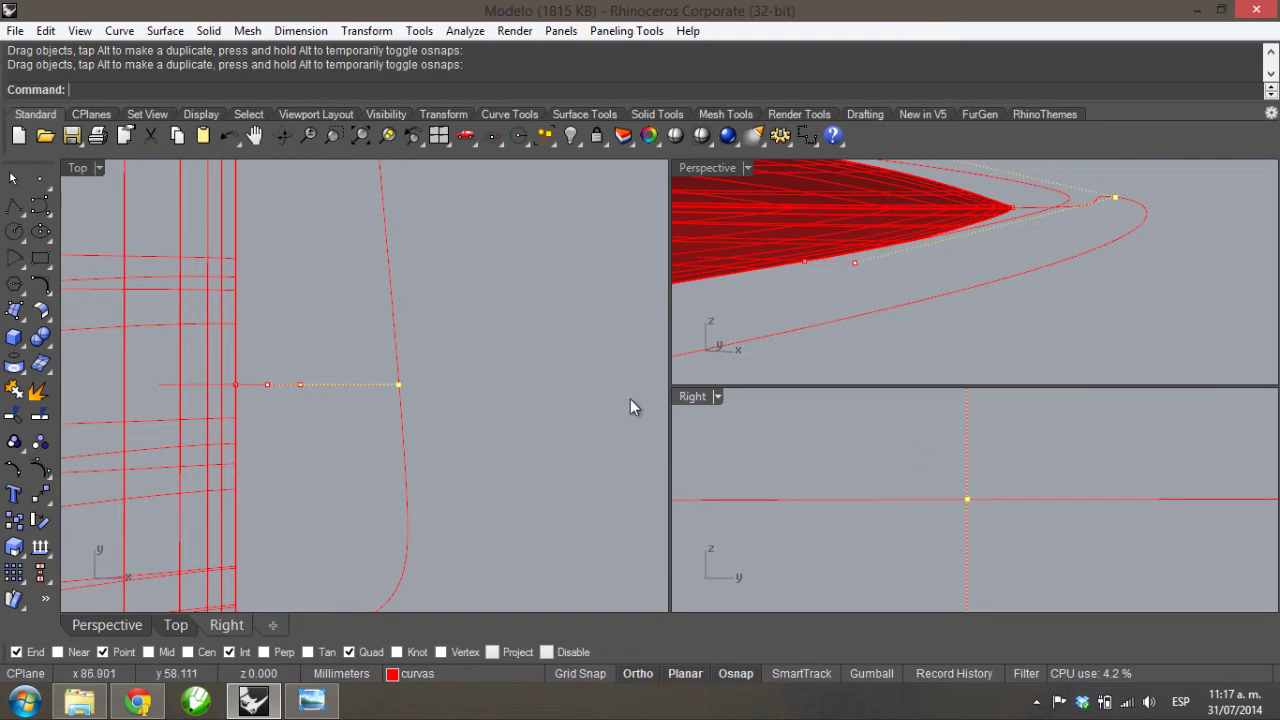
- Undo the last control point move and raise the point to the tip outline's height in the Right view, with object snaps disabled
scroll(479, 378, up, 3)
key(ctrl+z)
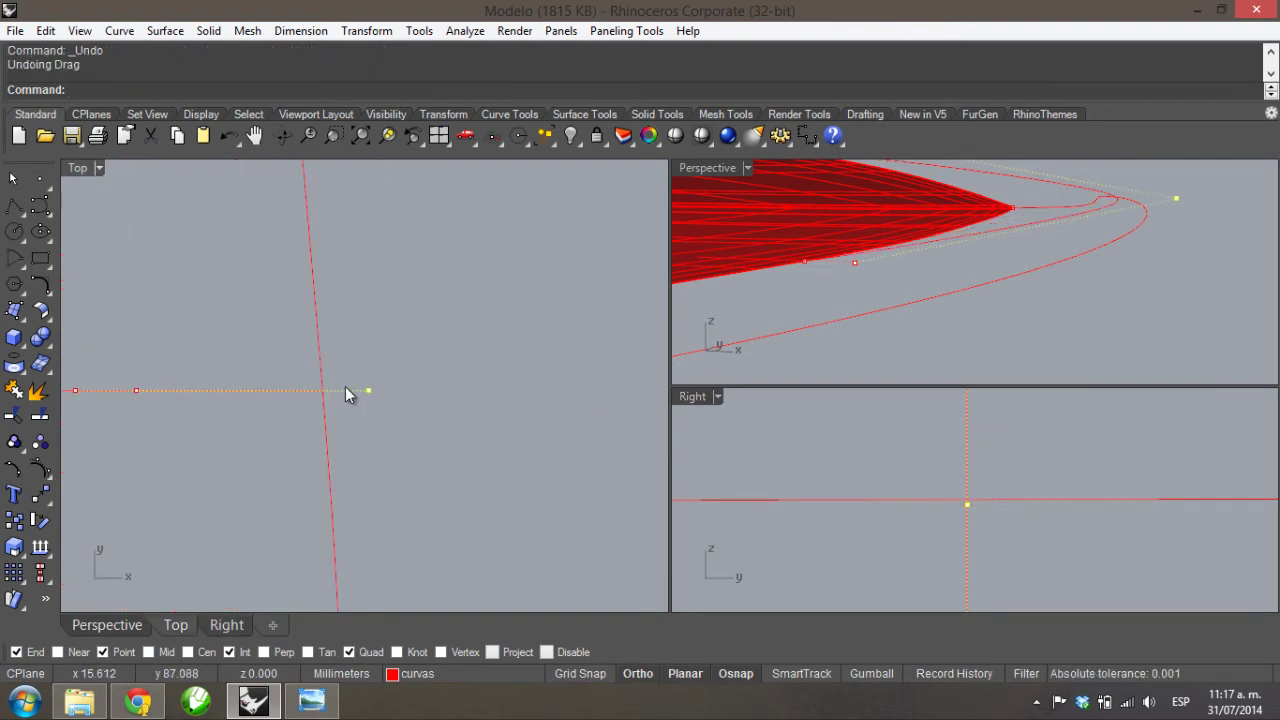
scroll(355, 390, up, 5)
click(967, 504)
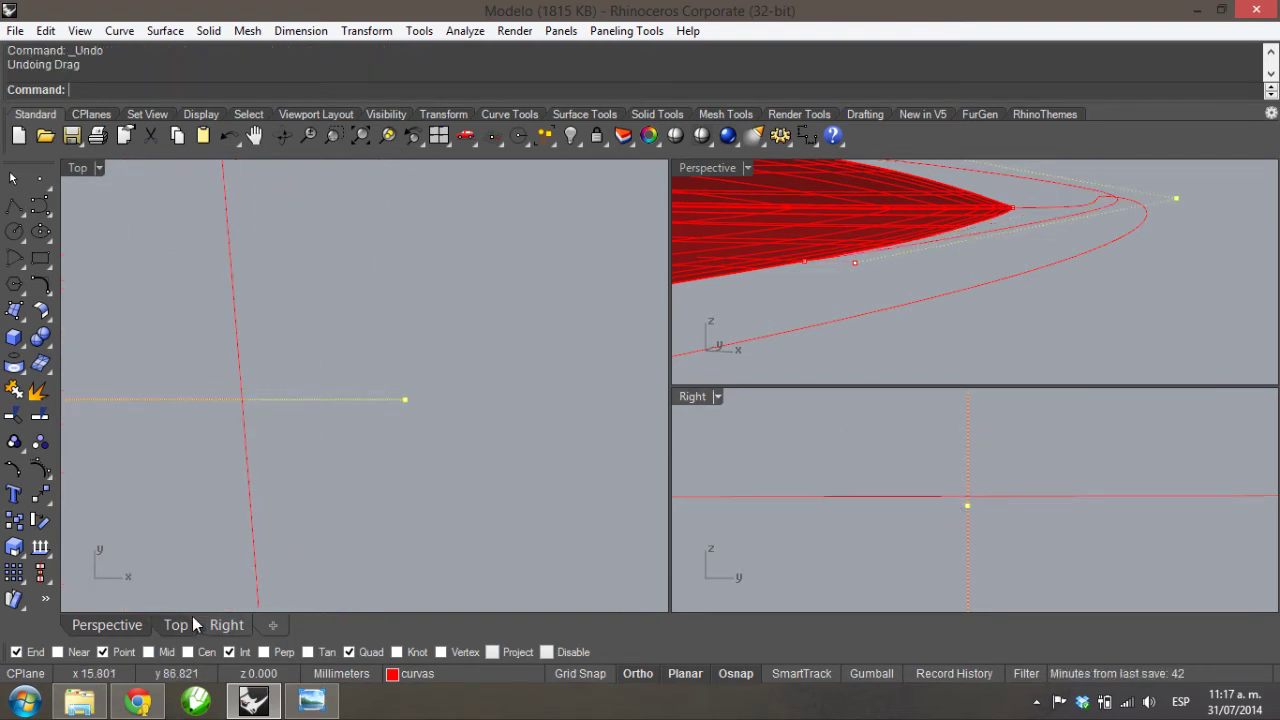
click(548, 652)
drag(967, 504, 954, 448)
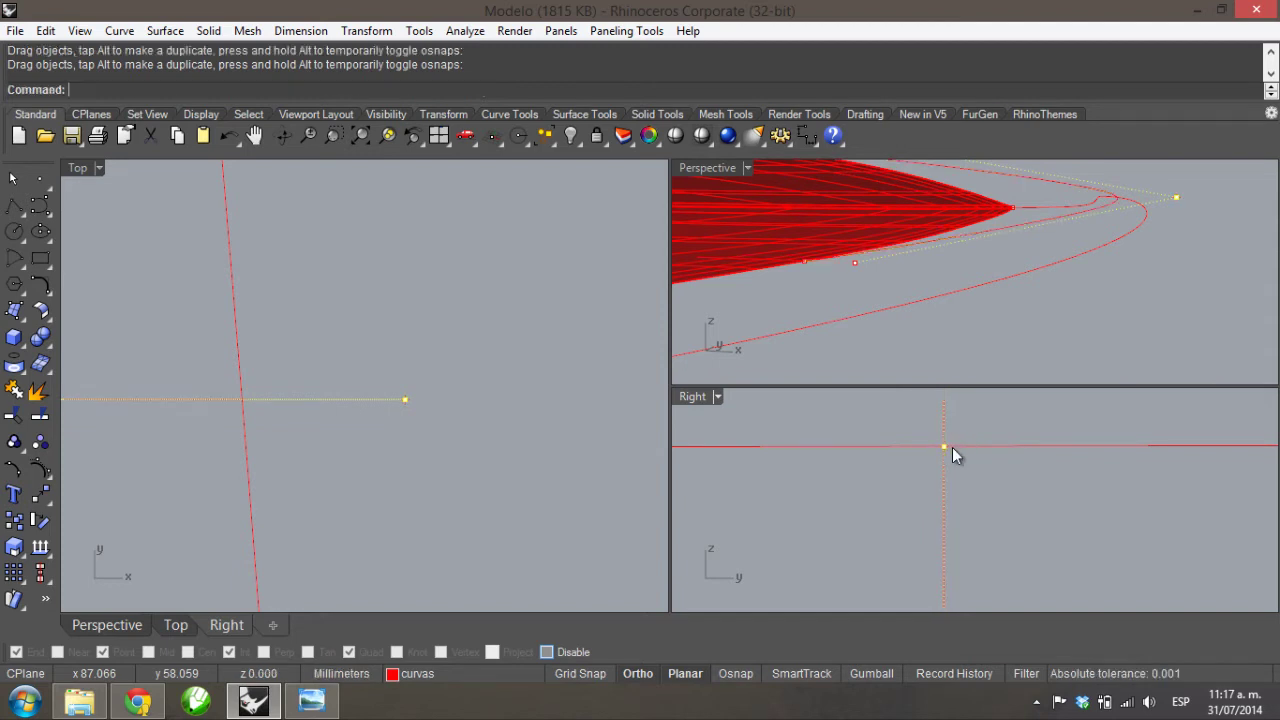
click(427, 386)
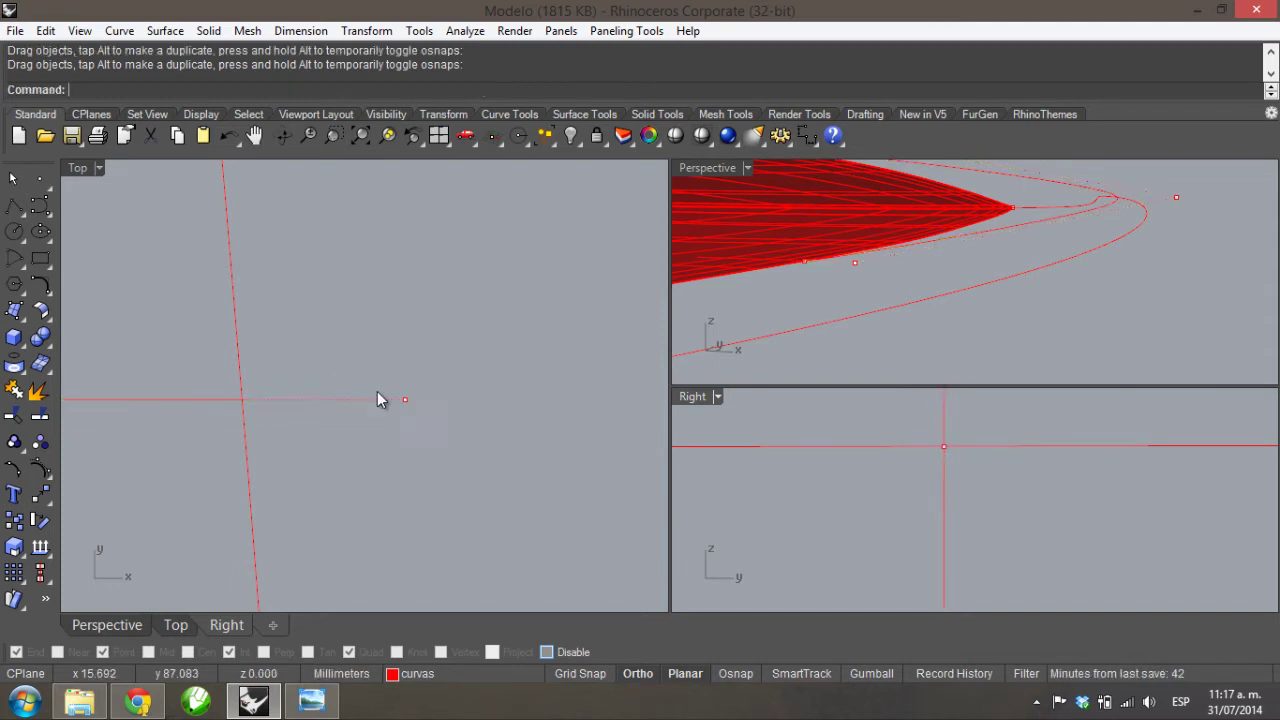
- Try to split the blend curve using the rounded tip outline as the cutting object
mouse_move(1040, 268)
right_down()
mouse_move(1091, 263)
mouse_move(1057, 263)
mouse_move(1142, 292)
mouse_move(1000, 289)
mouse_move(1055, 307)
mouse_move(1029, 271)
mouse_move(1051, 274)
mouse_move(1026, 277)
right_up()
click(1050, 246)
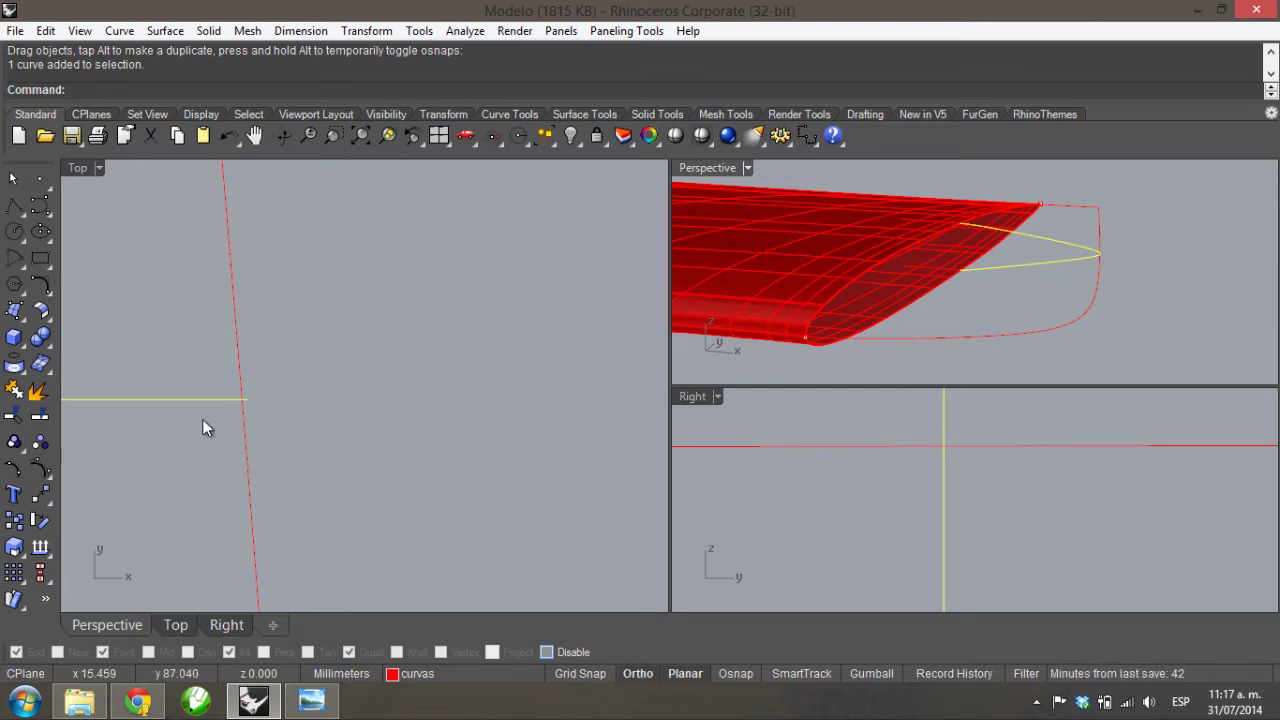
click(40, 415)
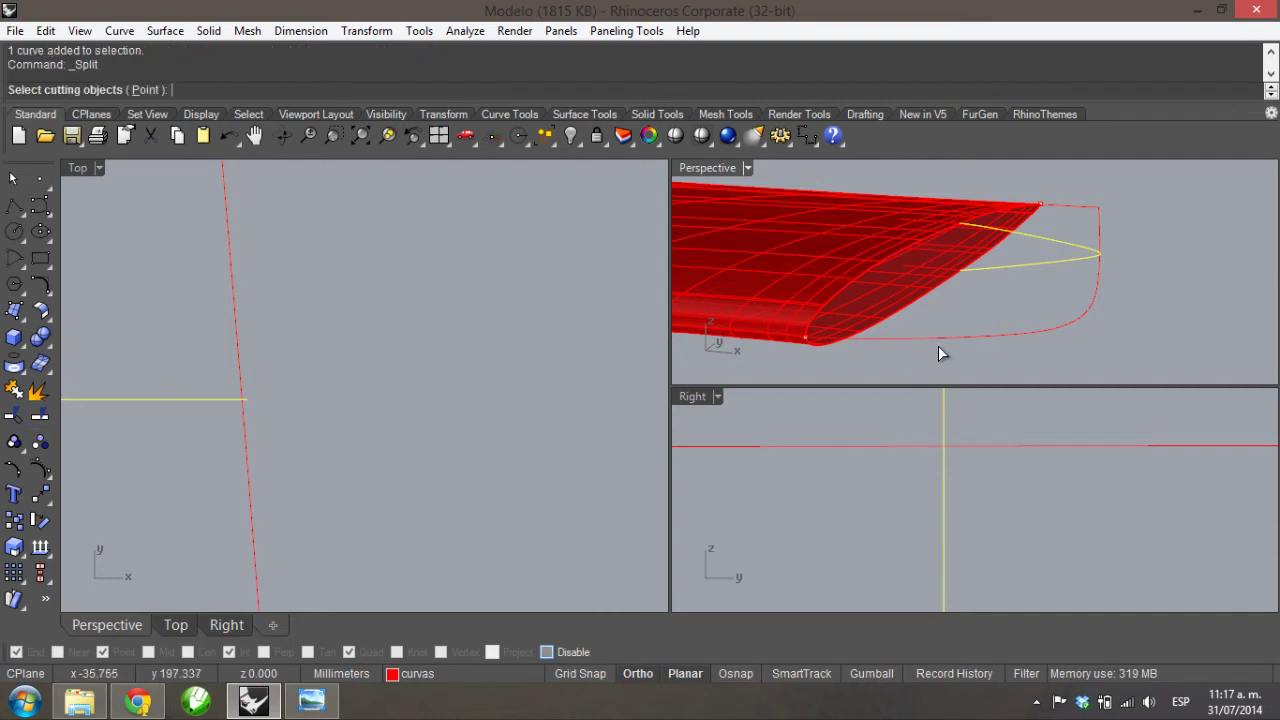
click(1099, 298)
key(Return)
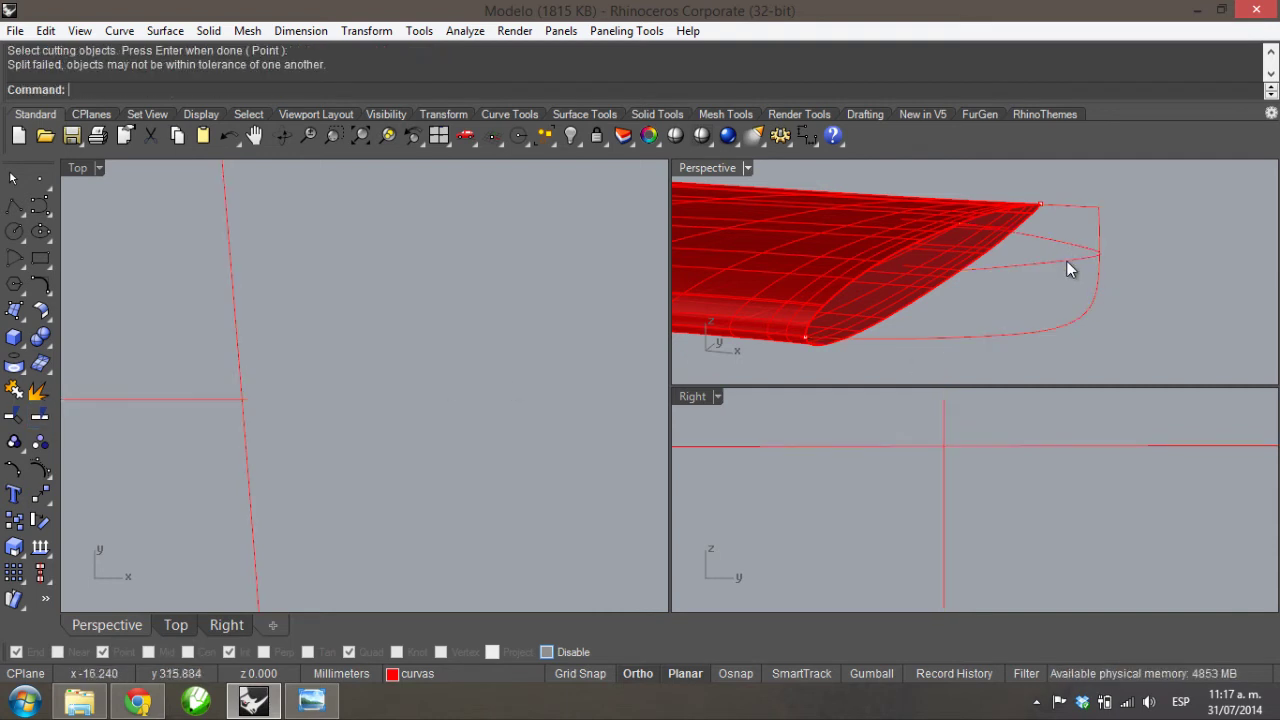
- Delete the blend curve at the wing tip
click(1066, 257)
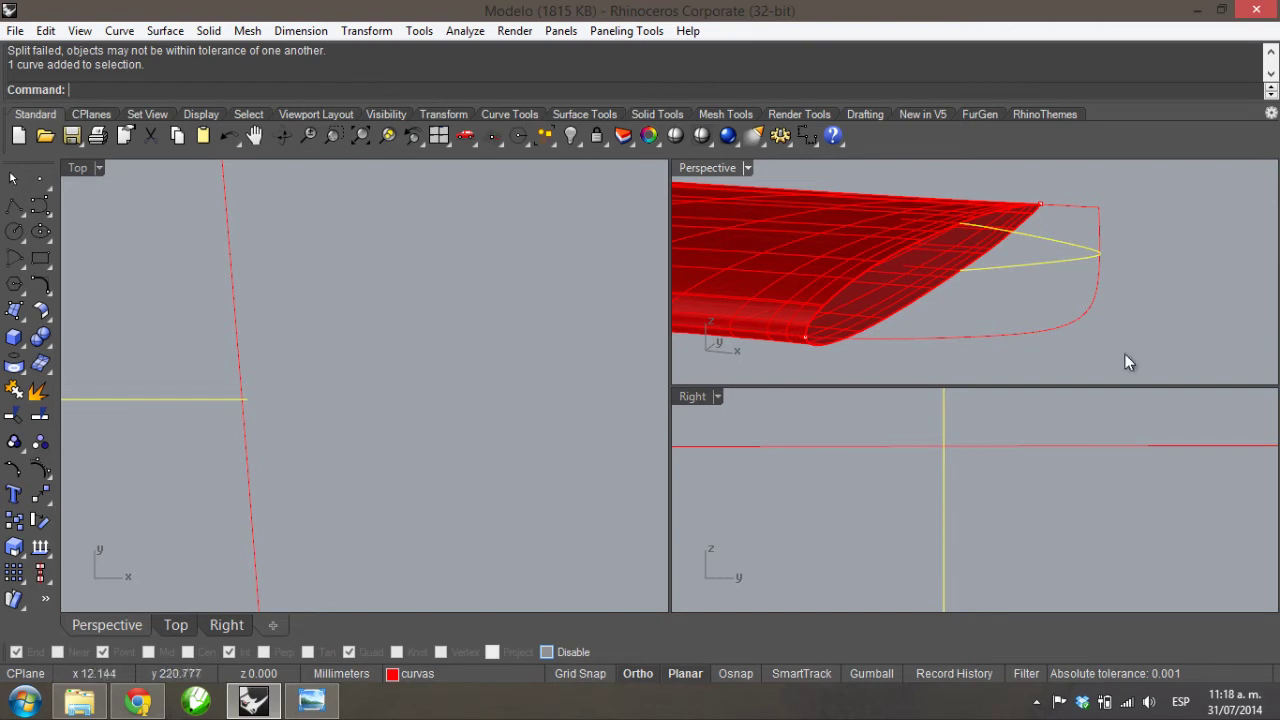
key(Delete)
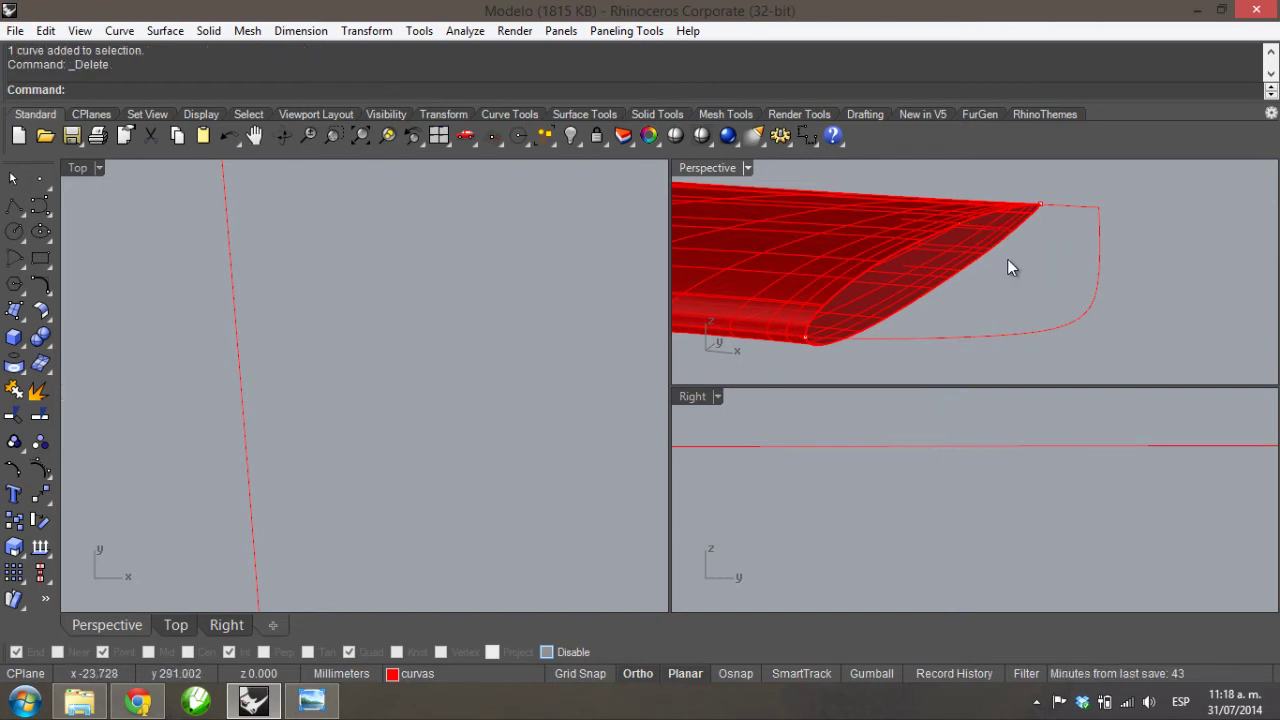
right_drag(1015, 322, 860, 375)
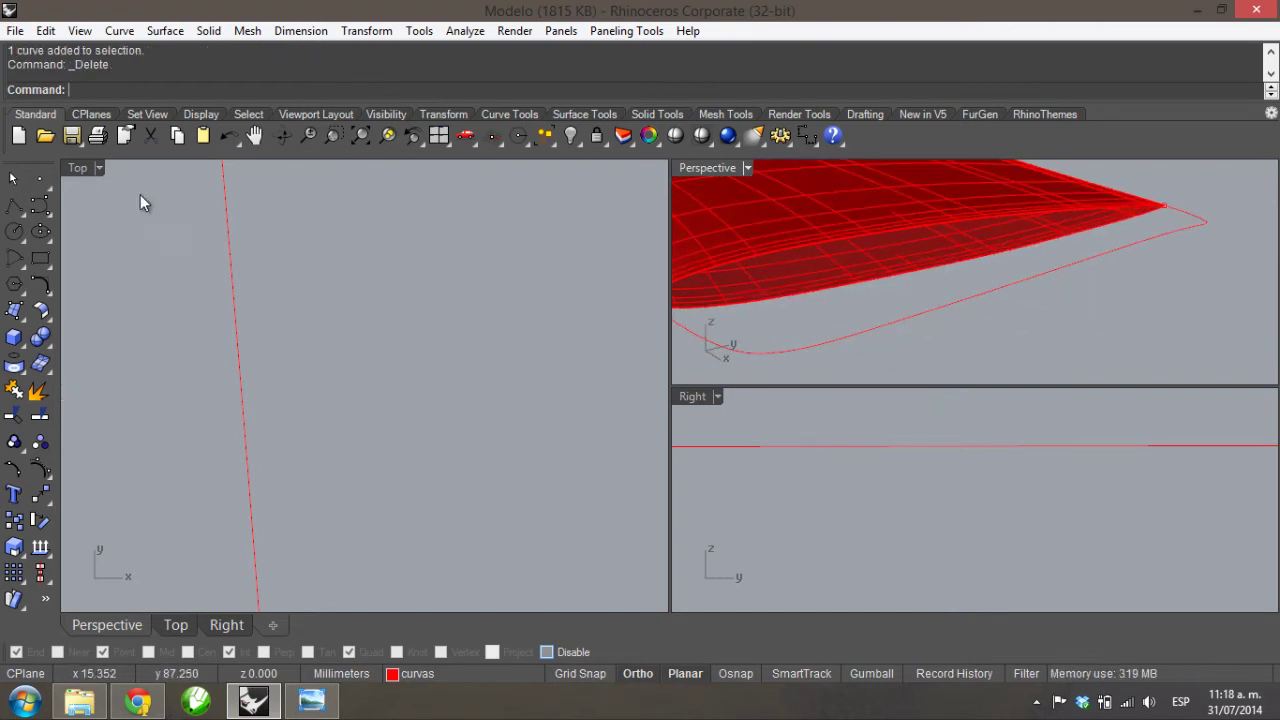
- Change the Right viewport to the Front view, framing the wing tip and its outline
click(719, 397)
mouse_move(848, 429)
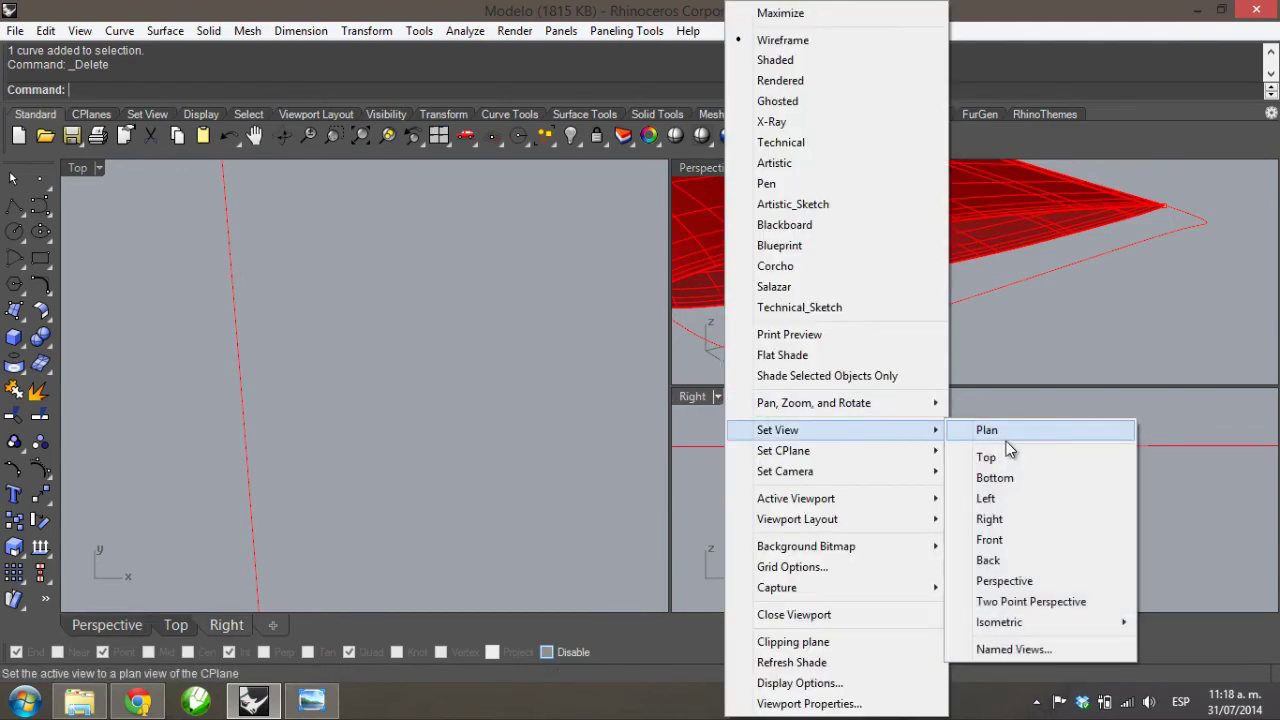
click(1015, 541)
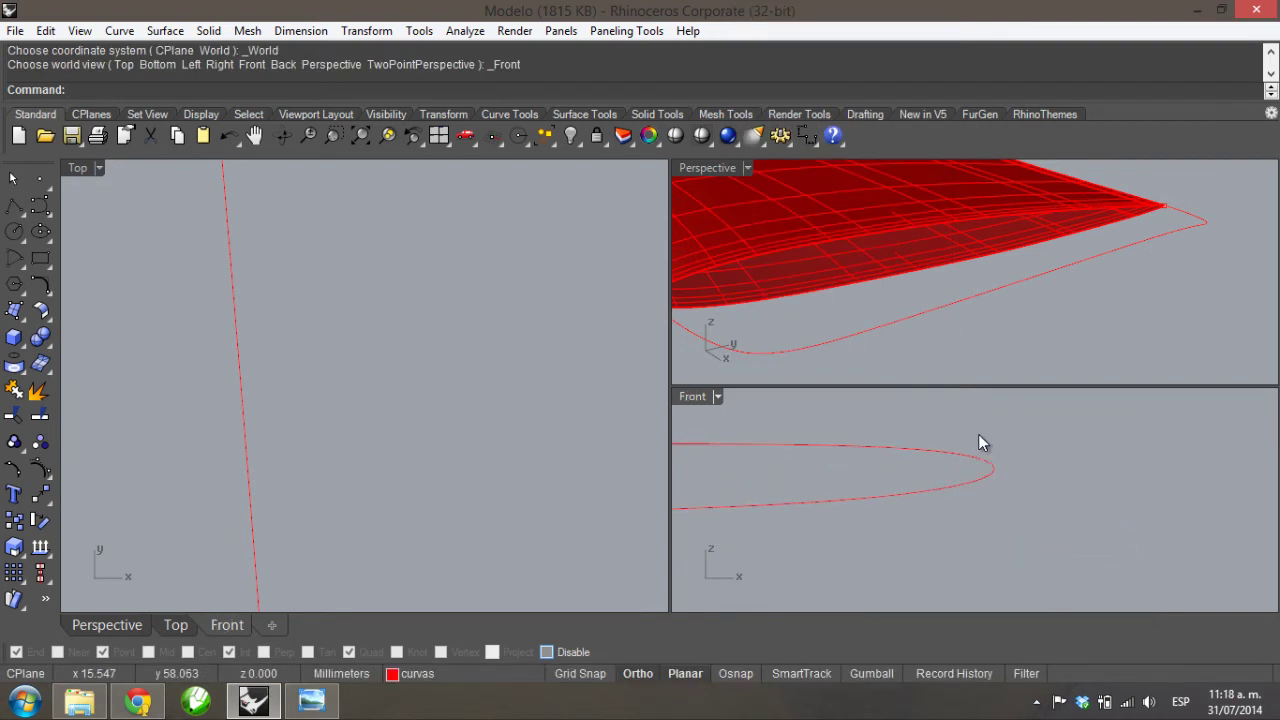
ctrl+shift+right_drag(1023, 503, 1034, 540)
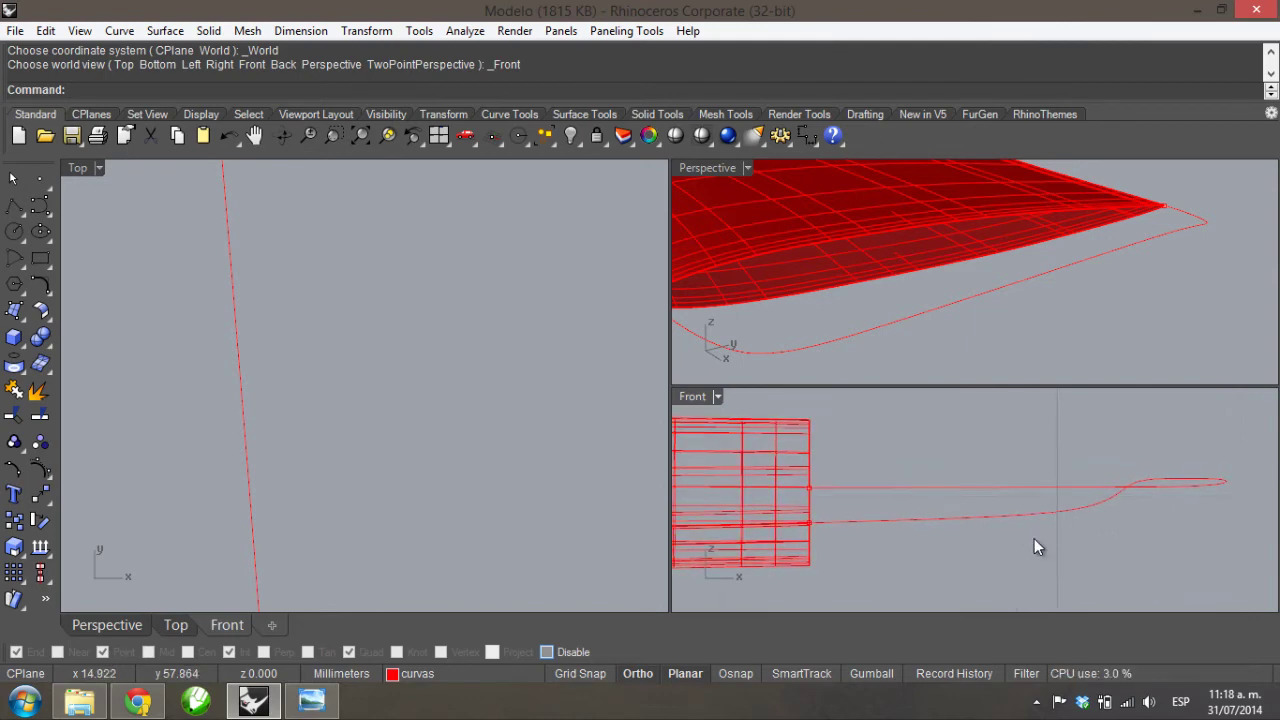
- Draw an interpolated curve from the tip airfoil's upper edge, out to the rounded tip outline and back to its lower edge, with object snaps on
click(40, 208)
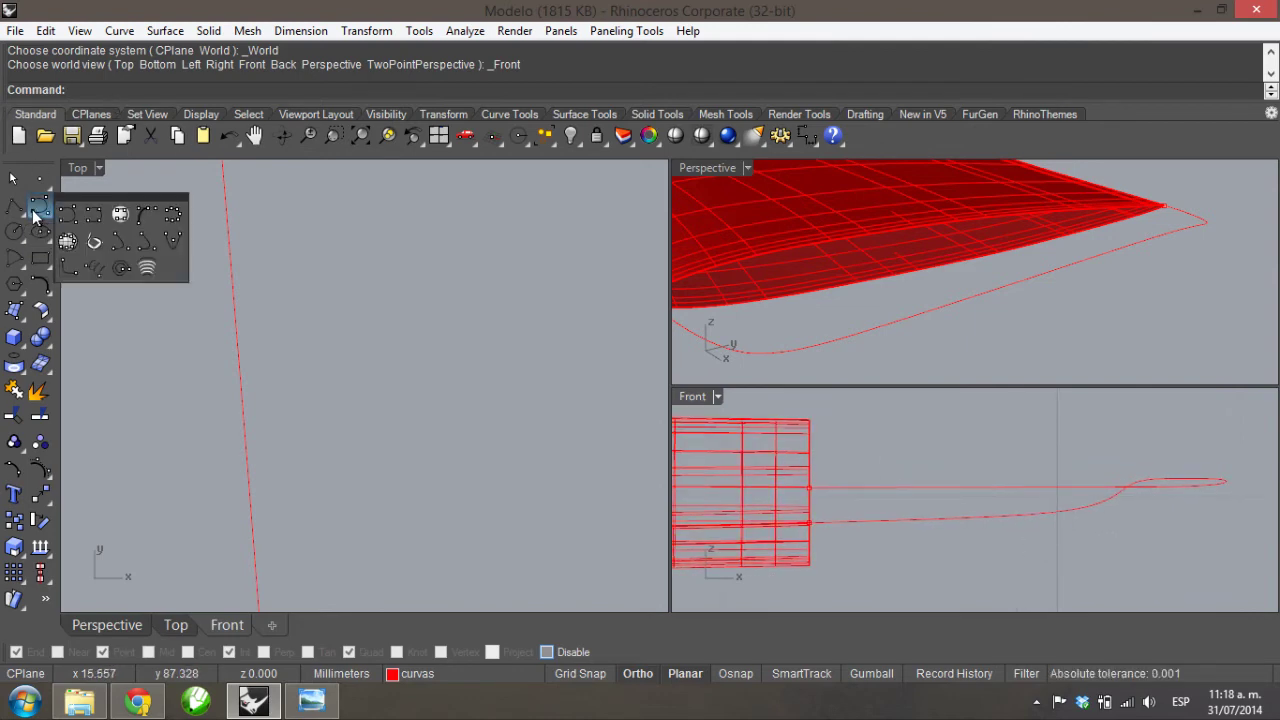
click(96, 218)
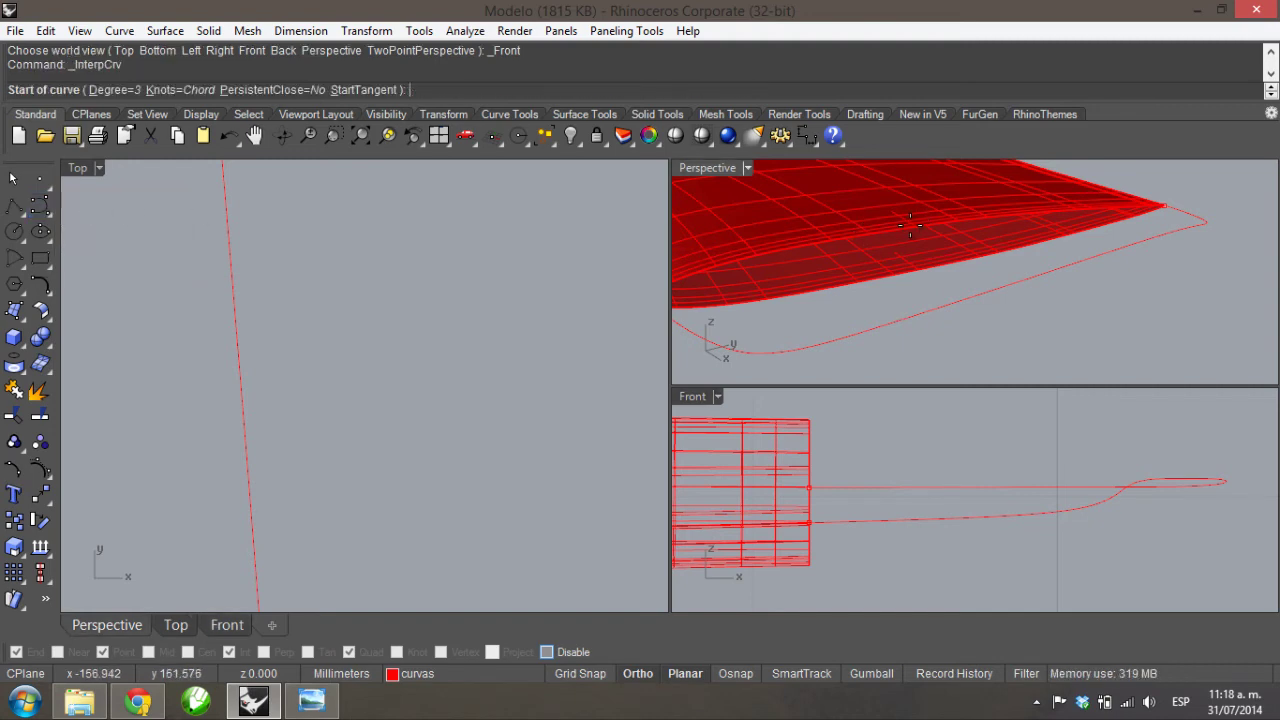
click(547, 652)
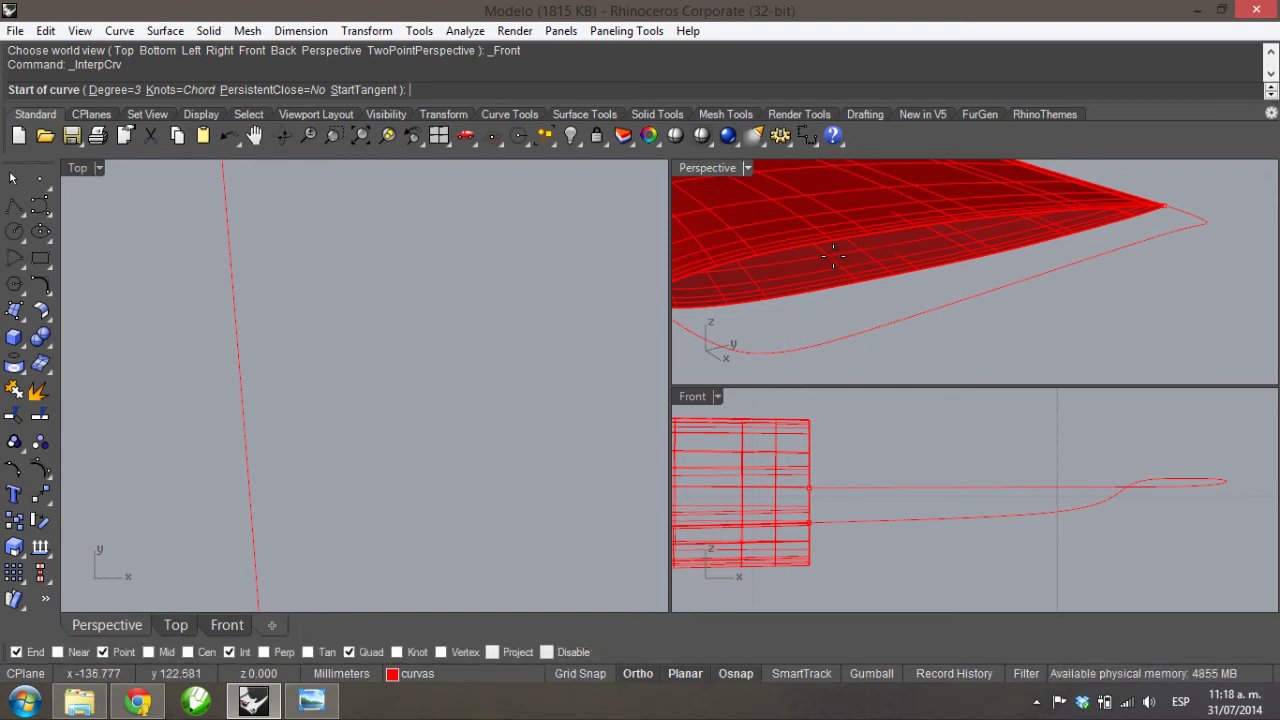
click(912, 225)
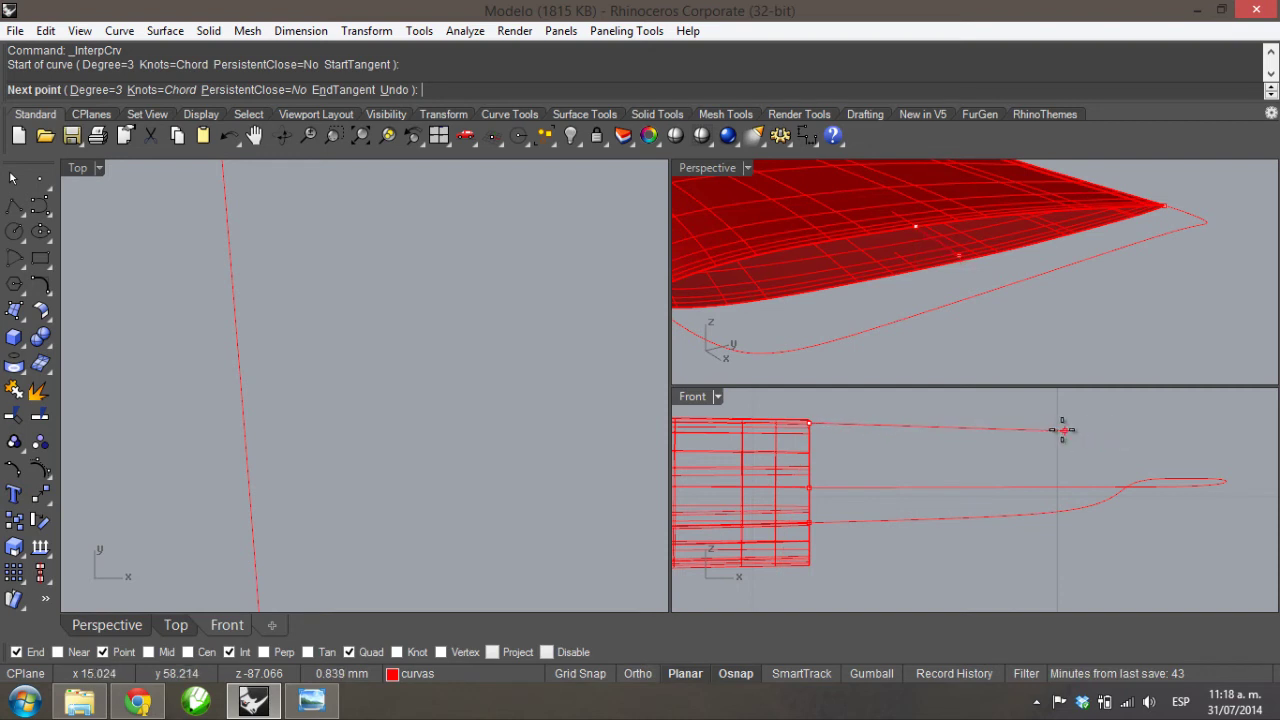
click(1062, 430)
click(1222, 480)
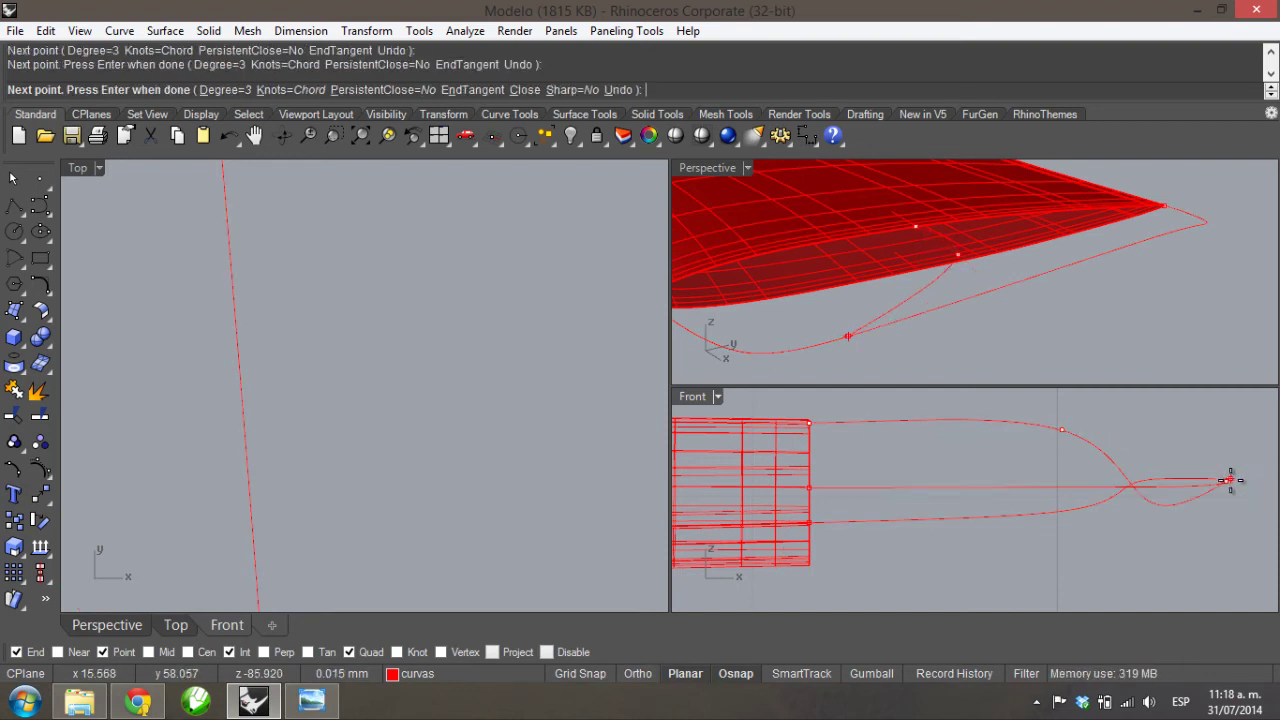
click(872, 553)
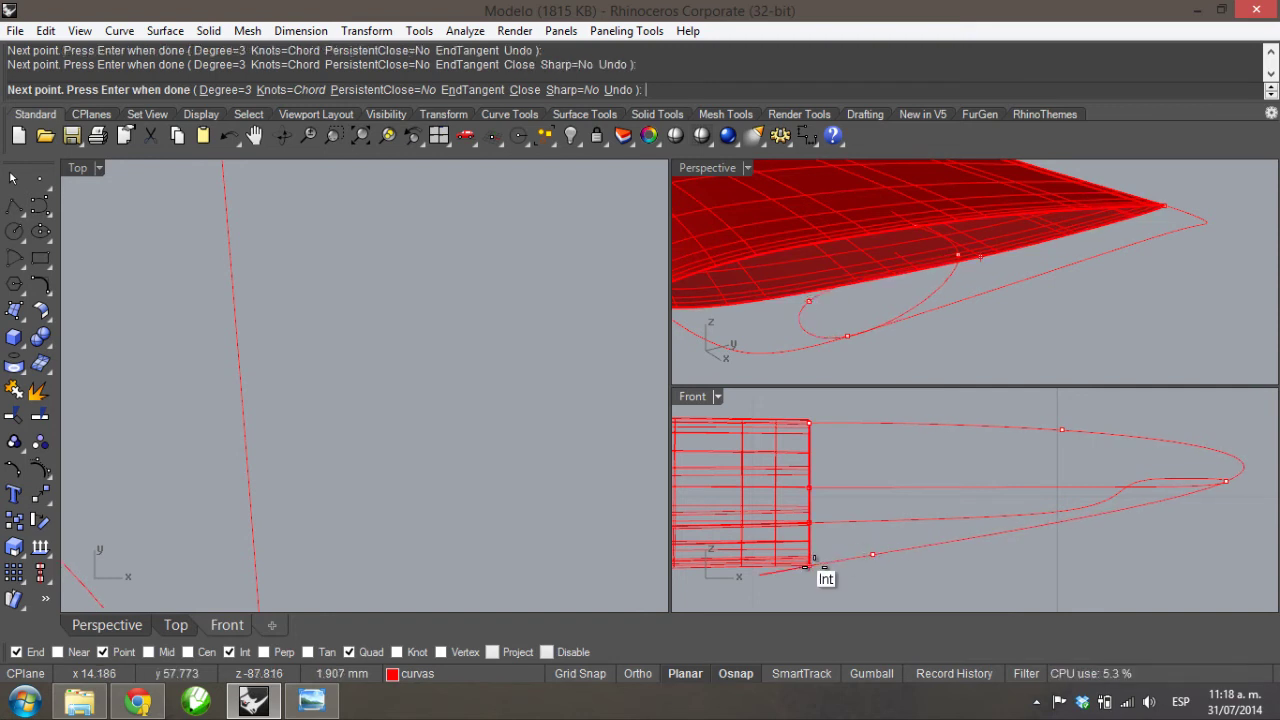
click(814, 561)
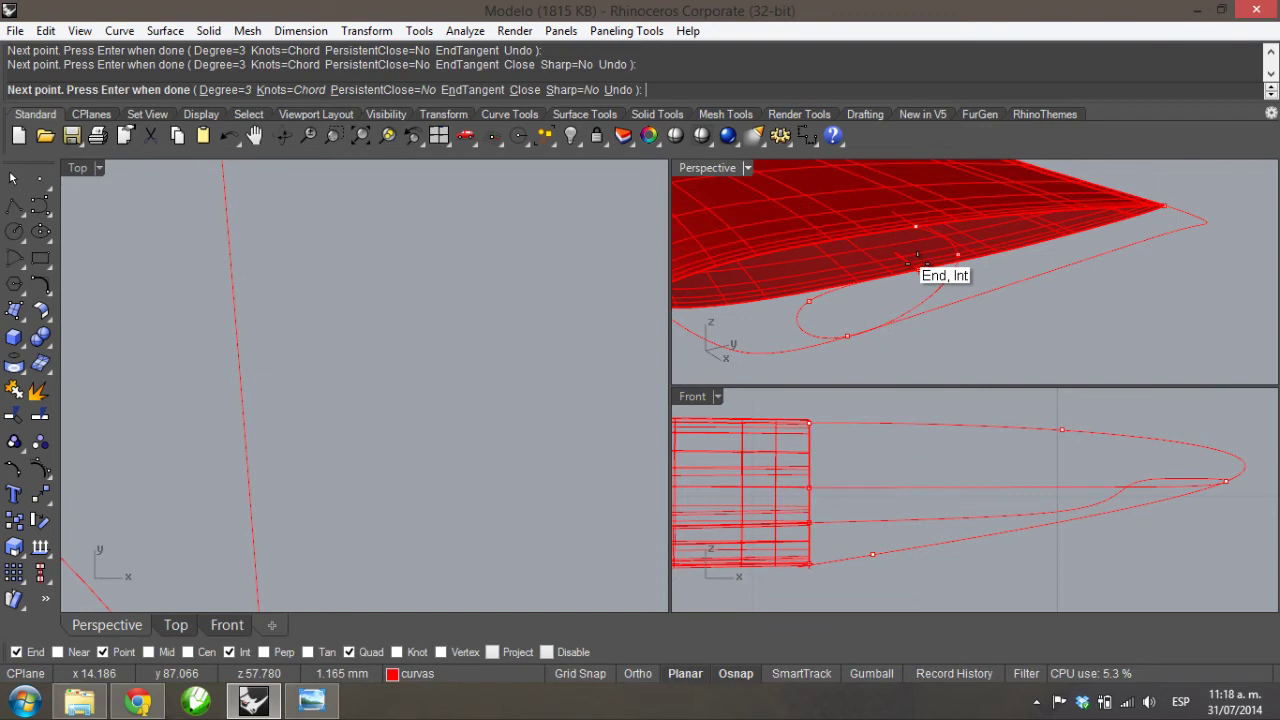
key(Return)
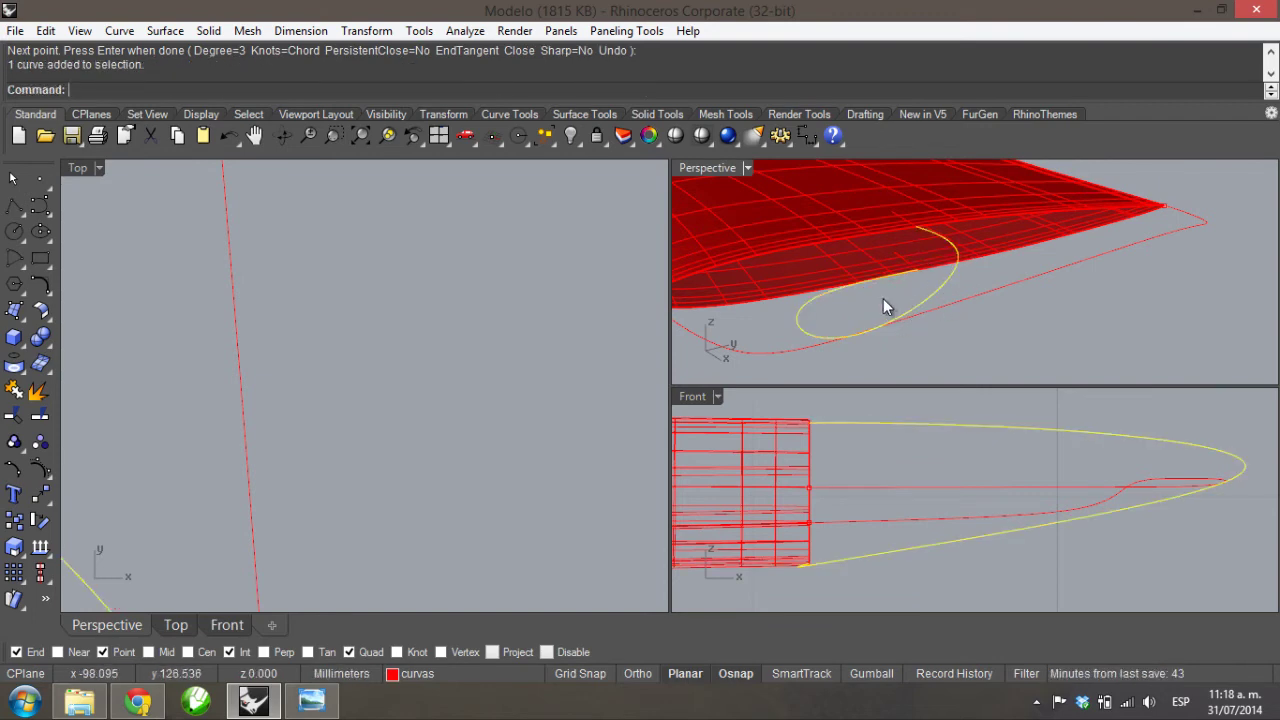
- Show the interpolated curve's control points and move its two lower-end points outboard of the wing edge in the Top view, with object snaps off
key(F10)
scroll(403, 339, down, 3)
scroll(327, 391, up, 3)
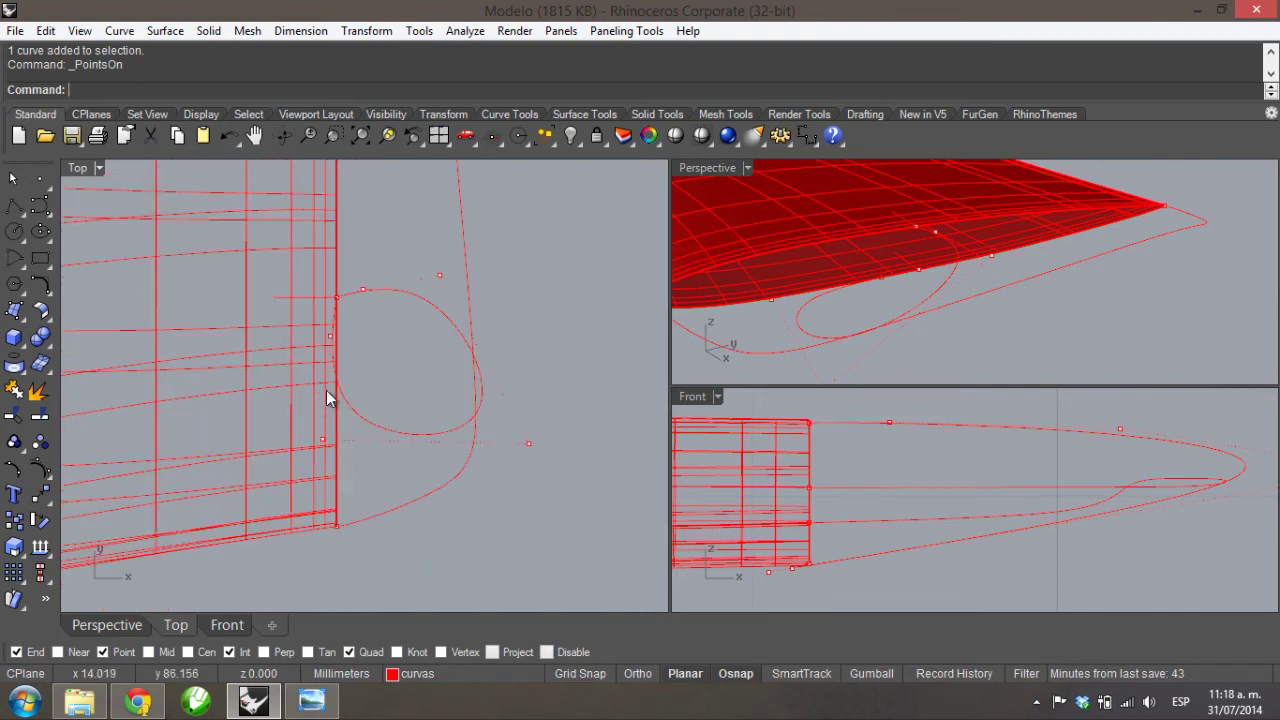
scroll(446, 366, up, 3)
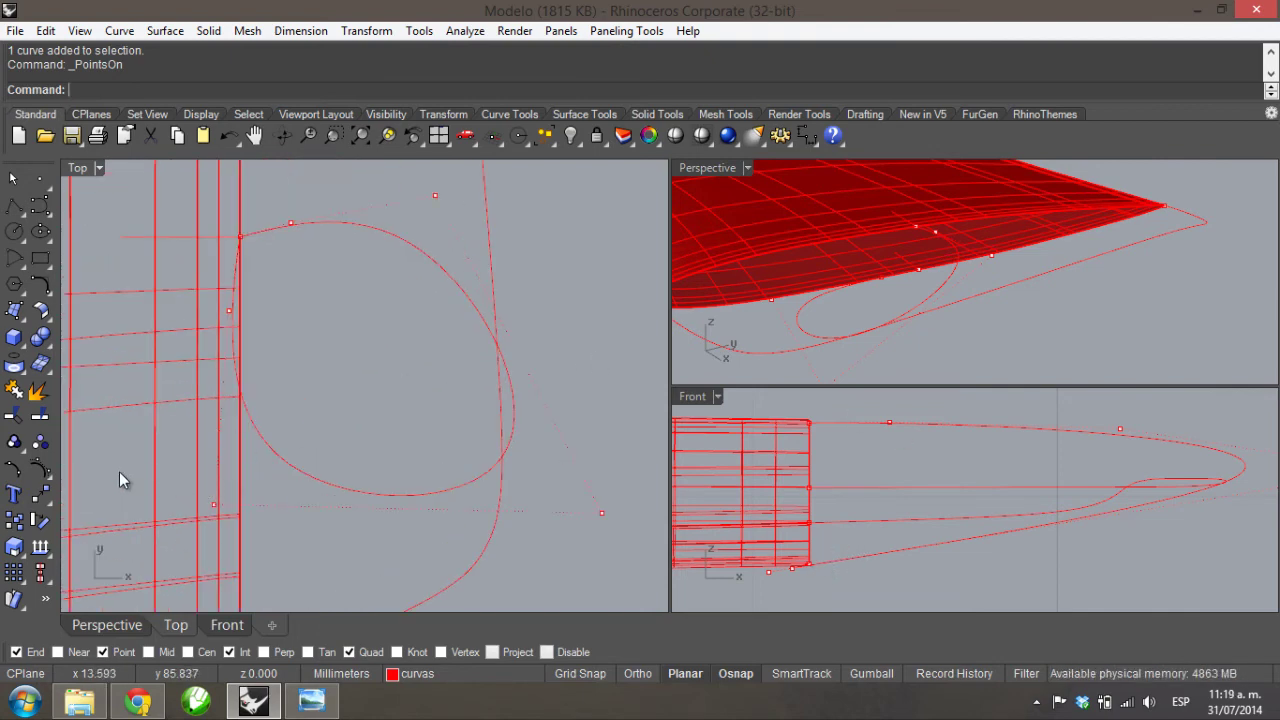
drag(121, 473, 477, 620)
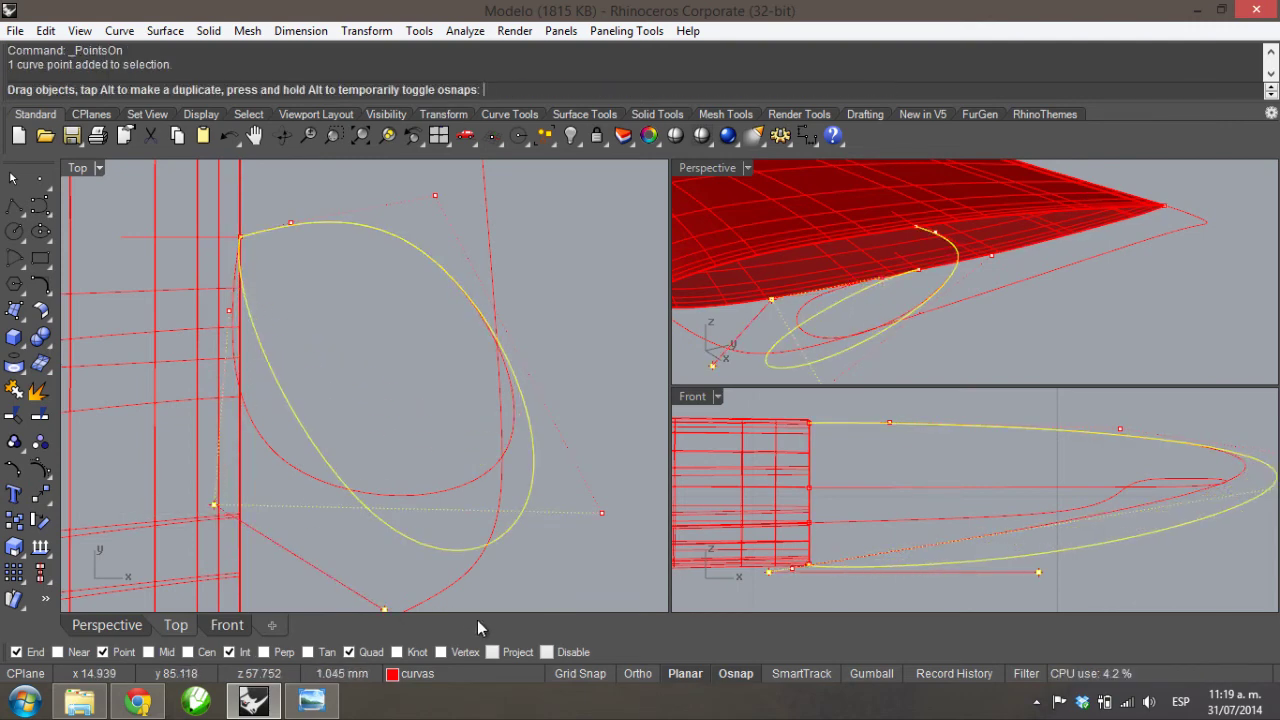
drag(549, 655, 288, 247)
scroll(249, 266, up, 4)
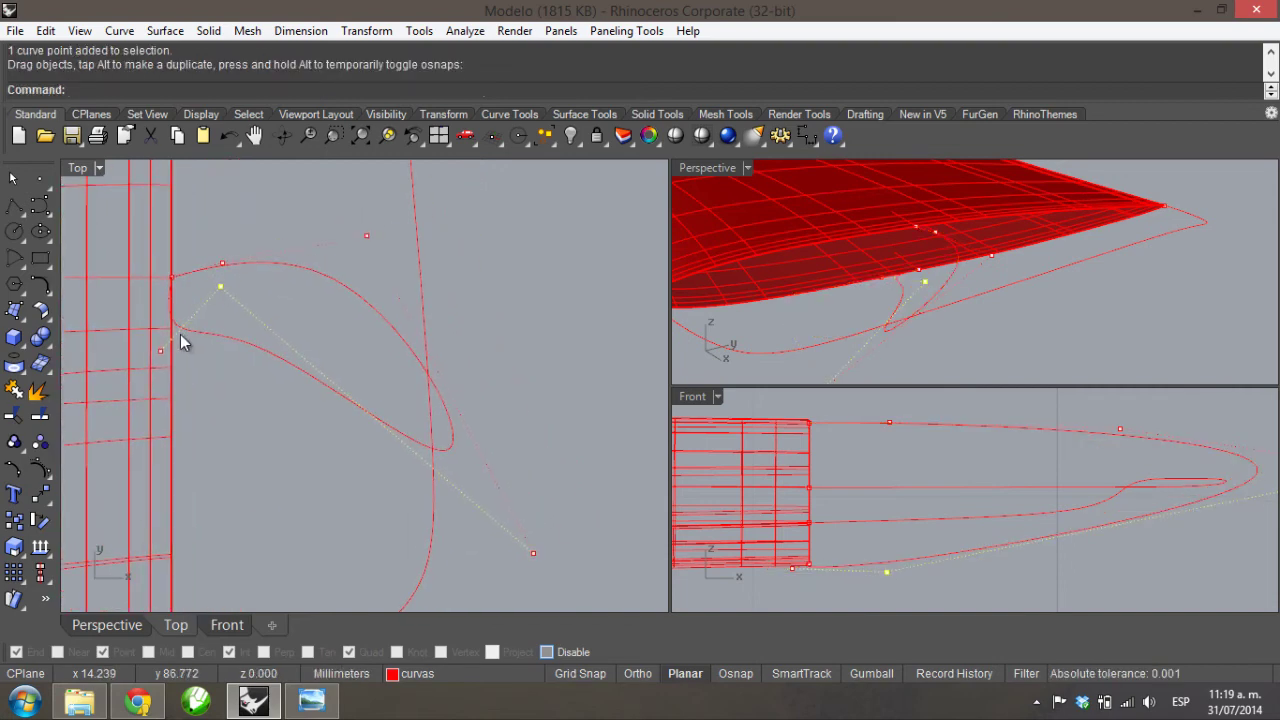
drag(155, 365, 226, 232)
scroll(260, 245, down, 3)
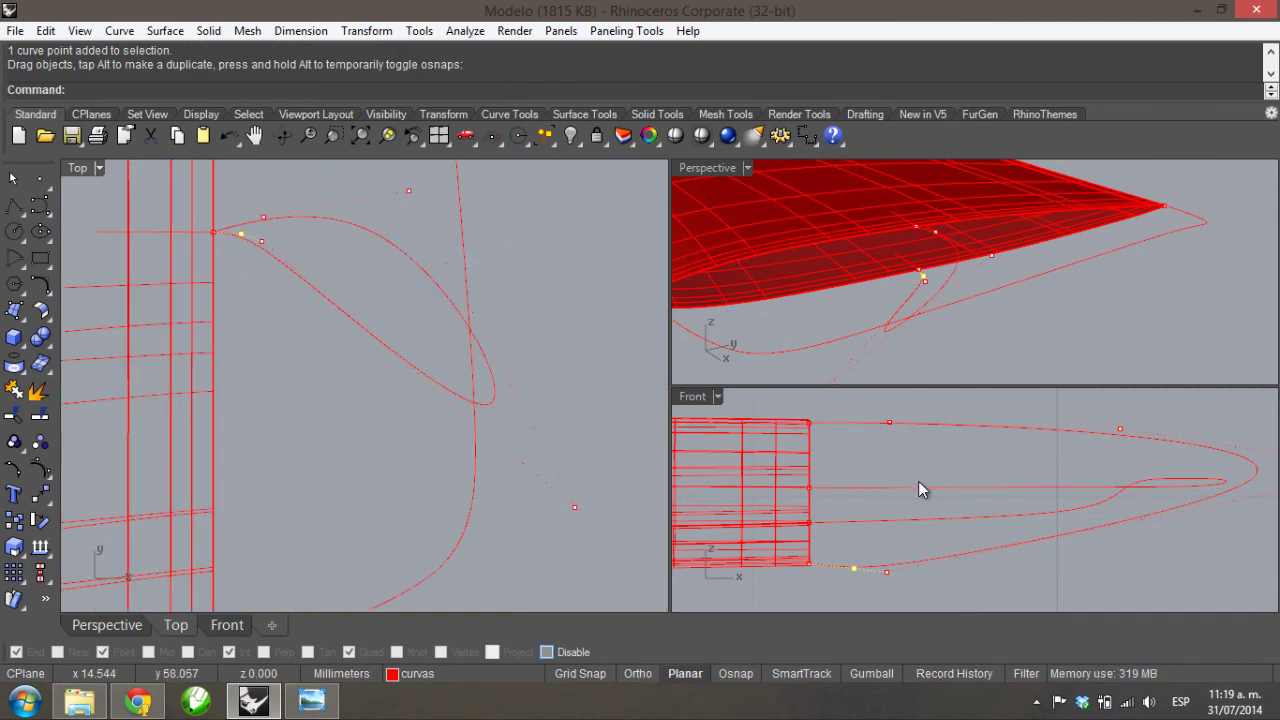
- Move the curve's outermost control point inward and down in the Front view so that its nose meets the tip outline
scroll(930, 482, up, 1)
scroll(969, 513, up, 1)
scroll(1147, 450, up, 2)
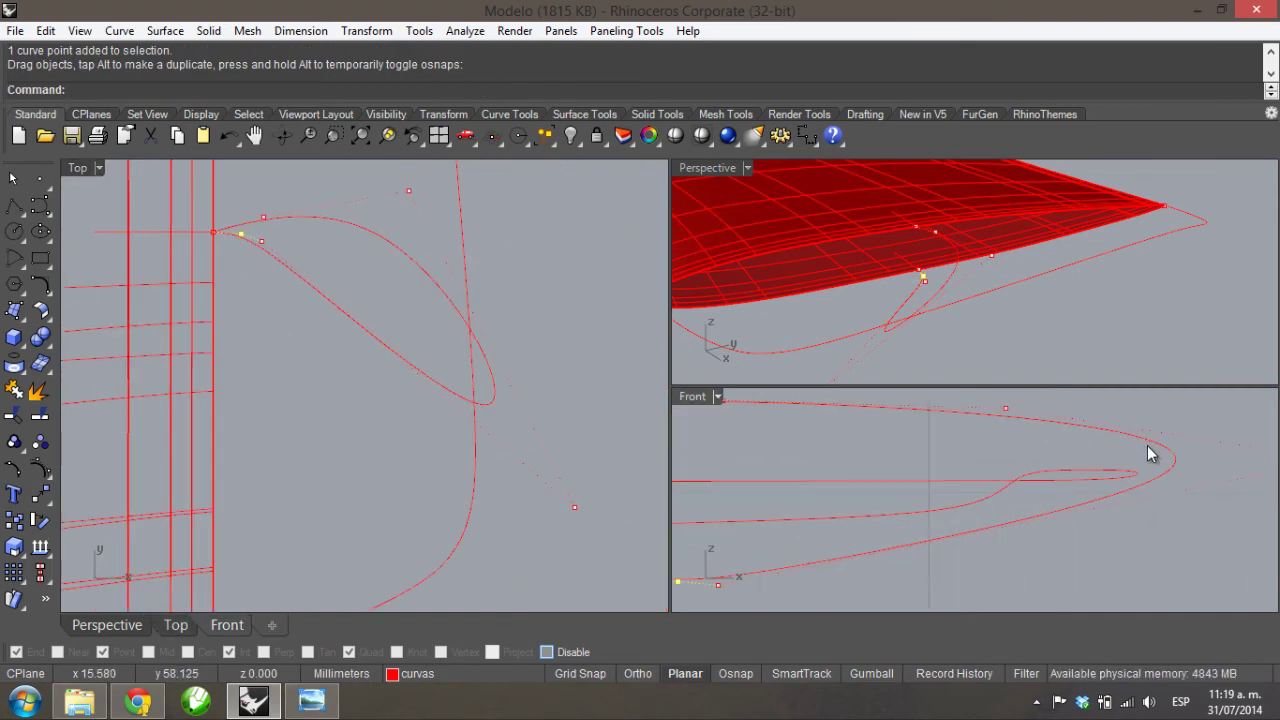
scroll(1155, 451, down, 2)
scroll(1100, 455, up, 1)
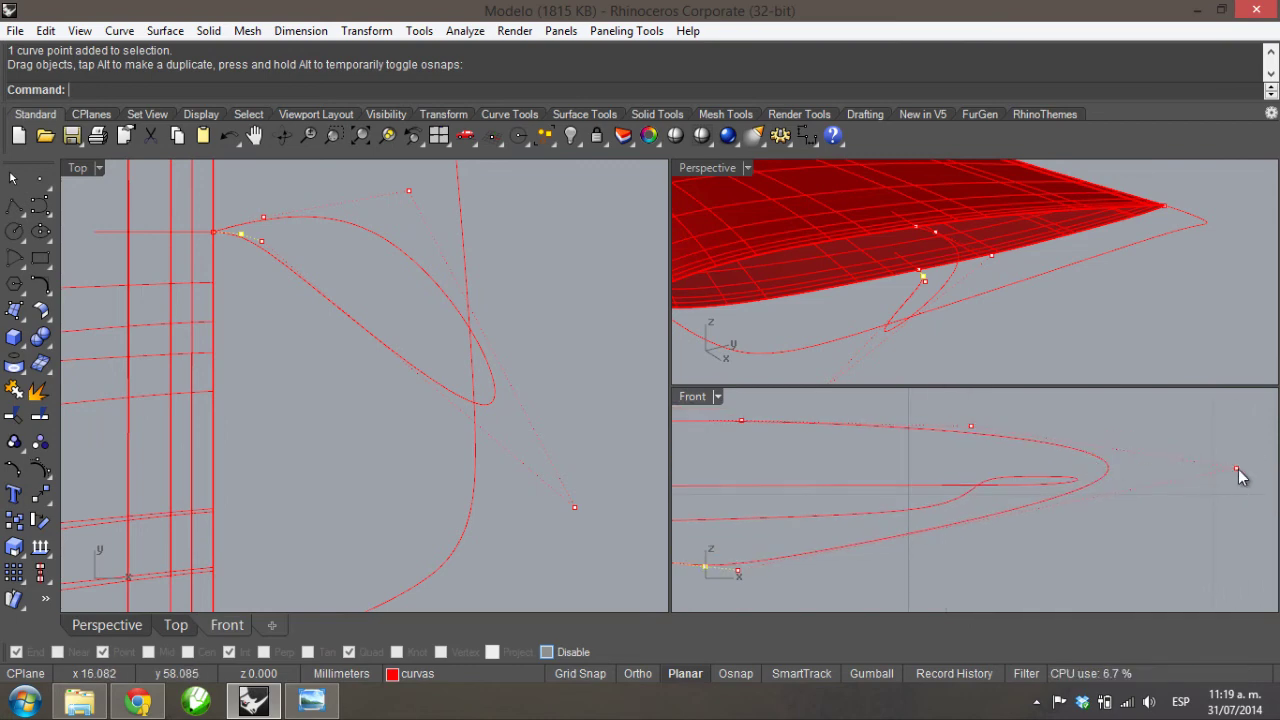
drag(1233, 465, 1185, 487)
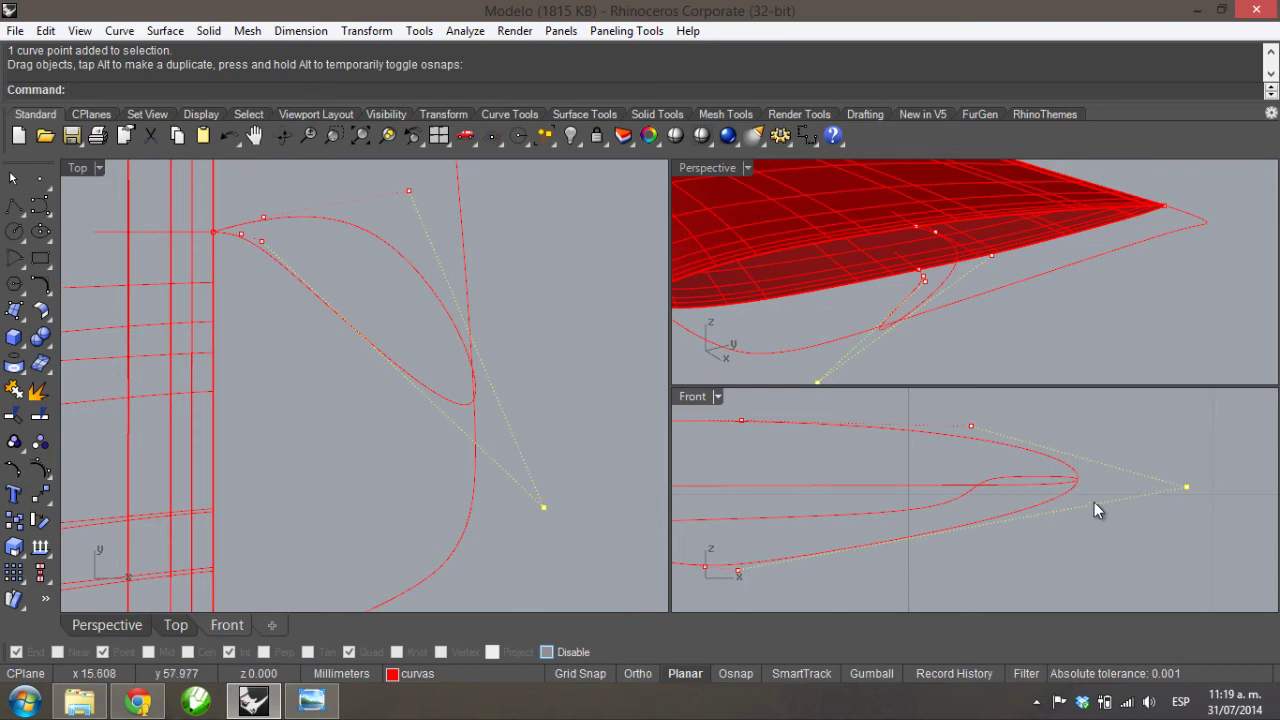
- Delete the interpolated curve around the wing tip
click(1049, 505)
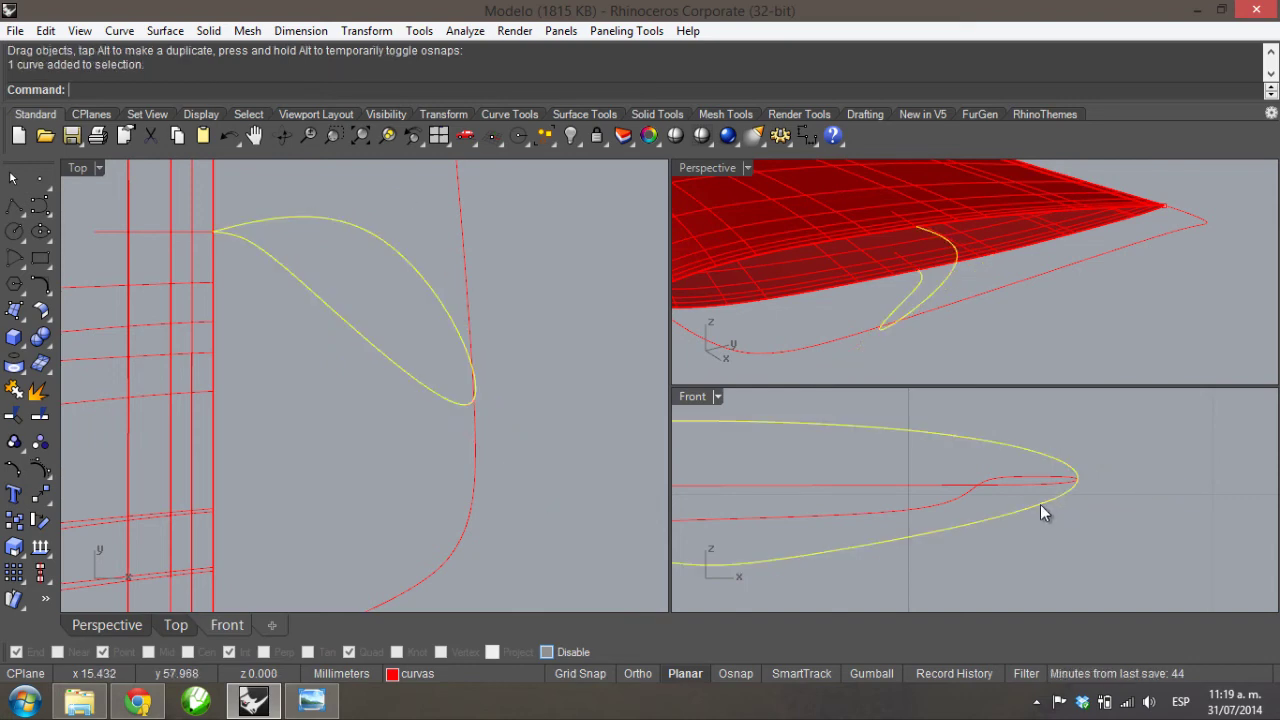
key(Delete)
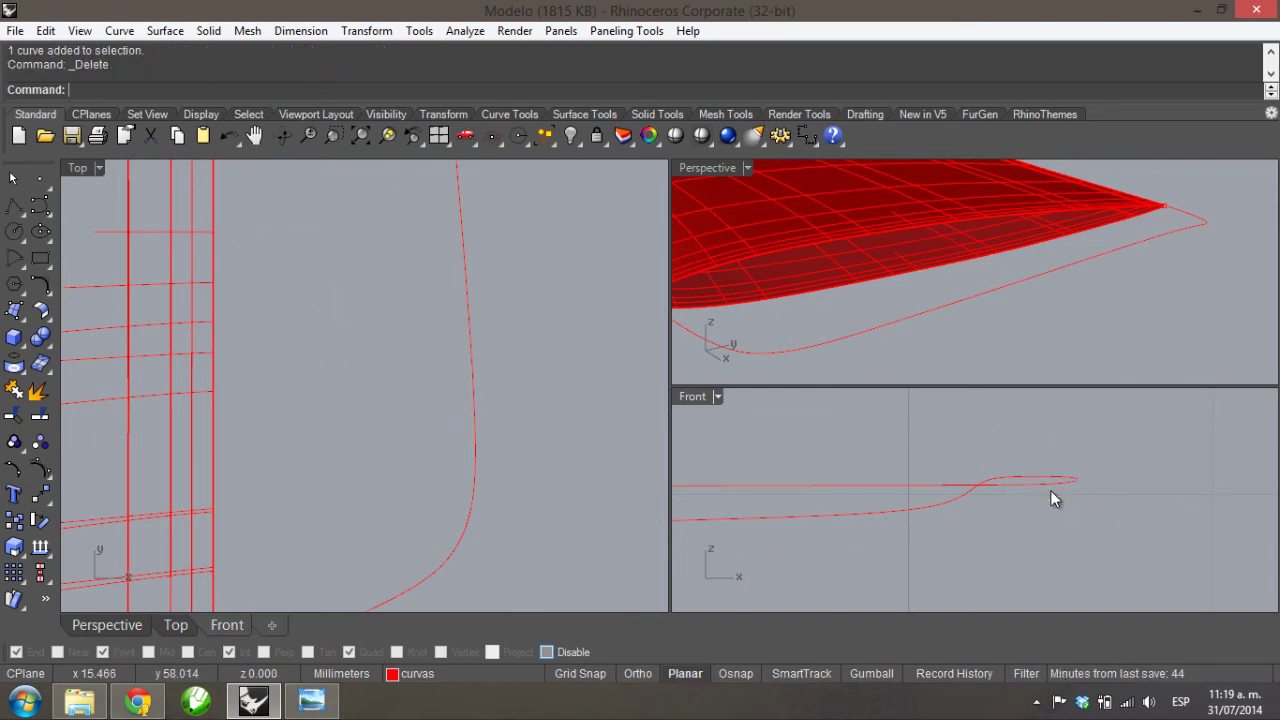
right_drag(1037, 286, 996, 288)
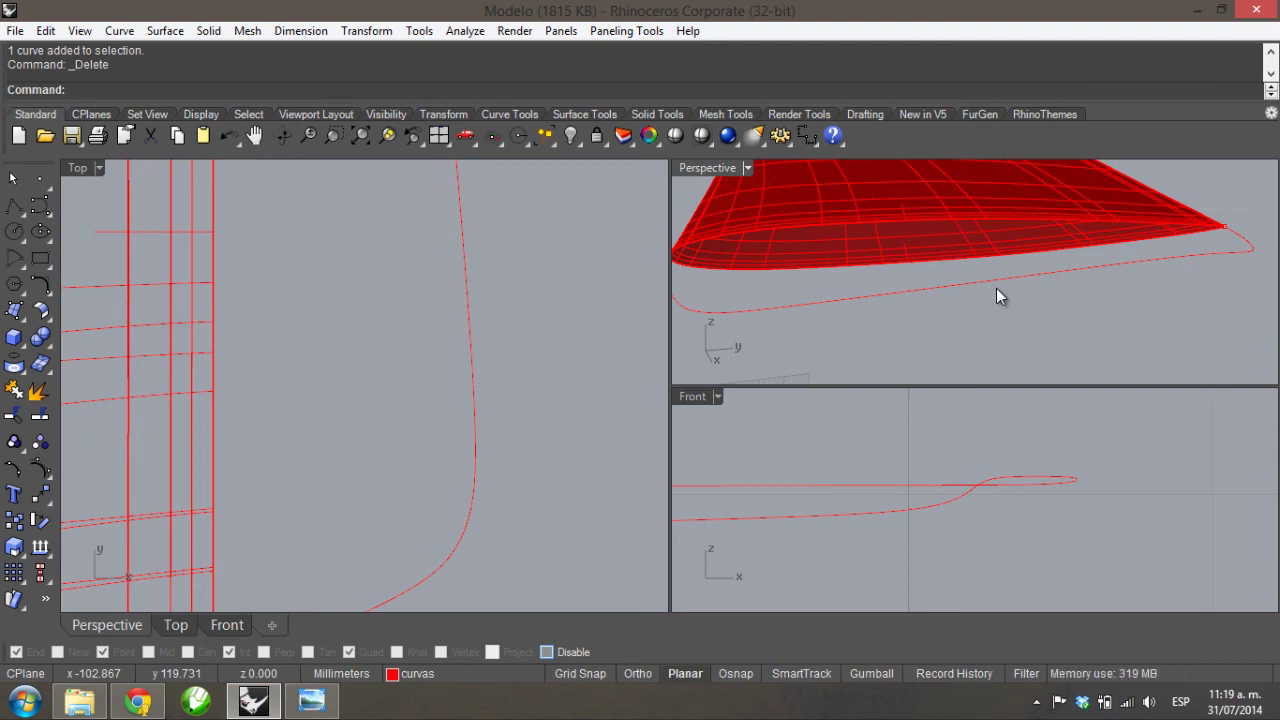
- Switch to Chrome to view the MrRhino3D YouTube channel and the Rhinoceros tutorial blog, and return to Rhino
click(138, 700)
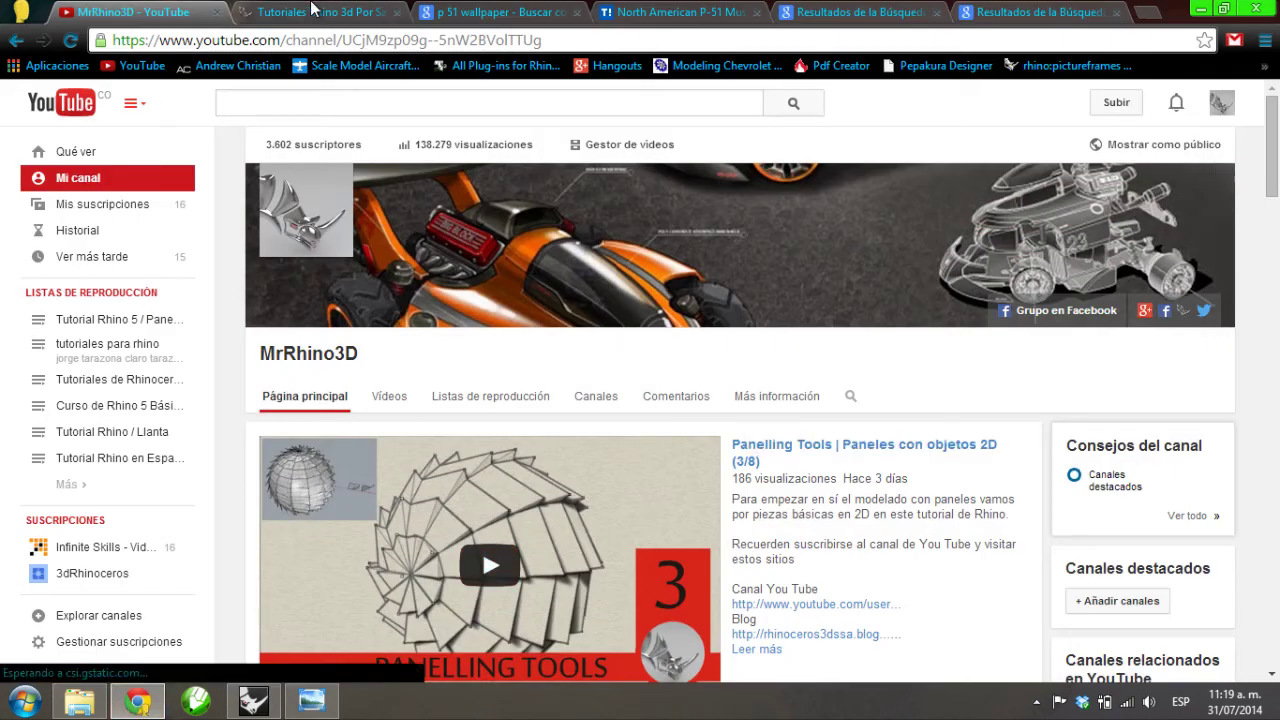
key(ctrl+Tab)
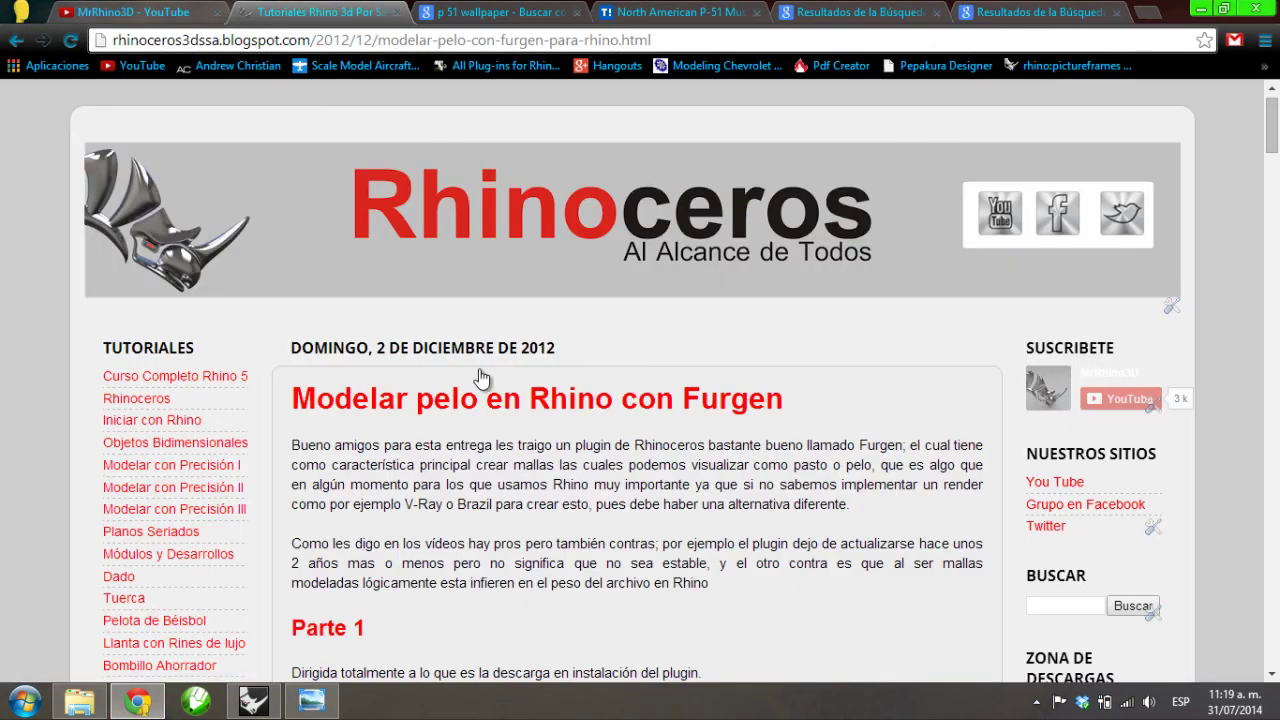
click(254, 700)
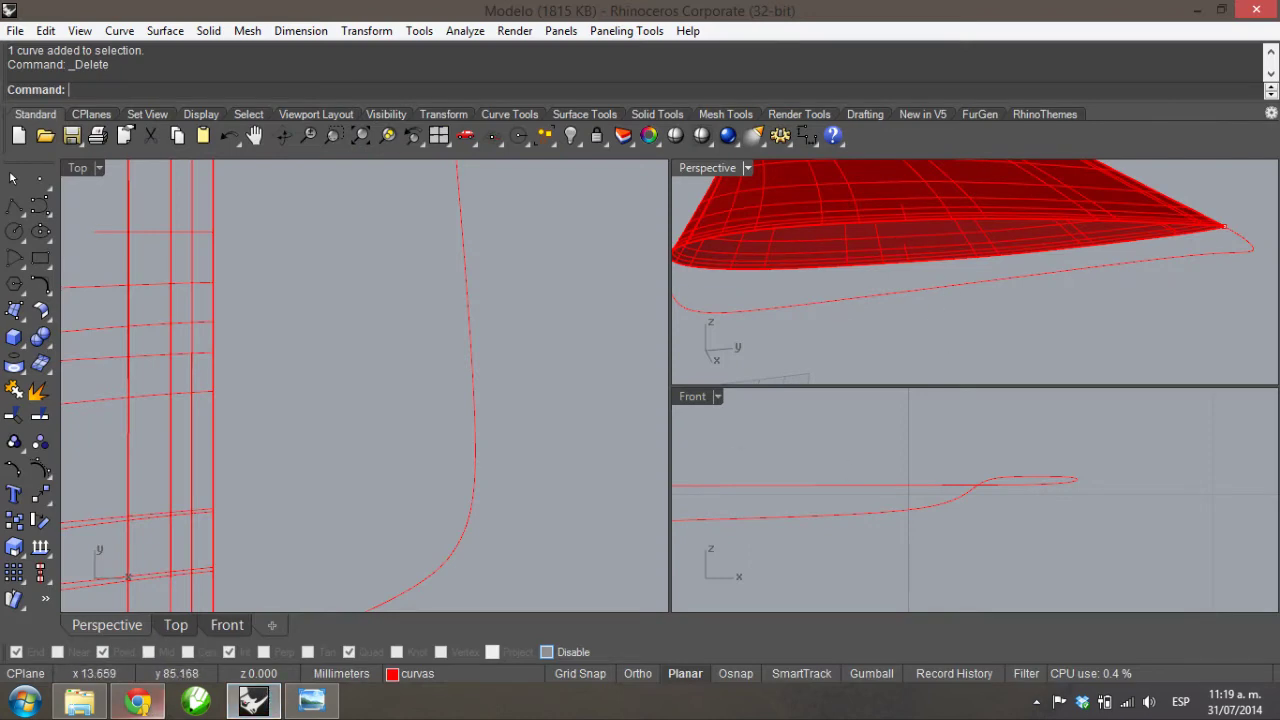
- Switch to Chrome to show the Rhinoceros tutorial blog again, and minimize the browser and the P51 folder window to return to Rhino
click(80, 700)
click(155, 708)
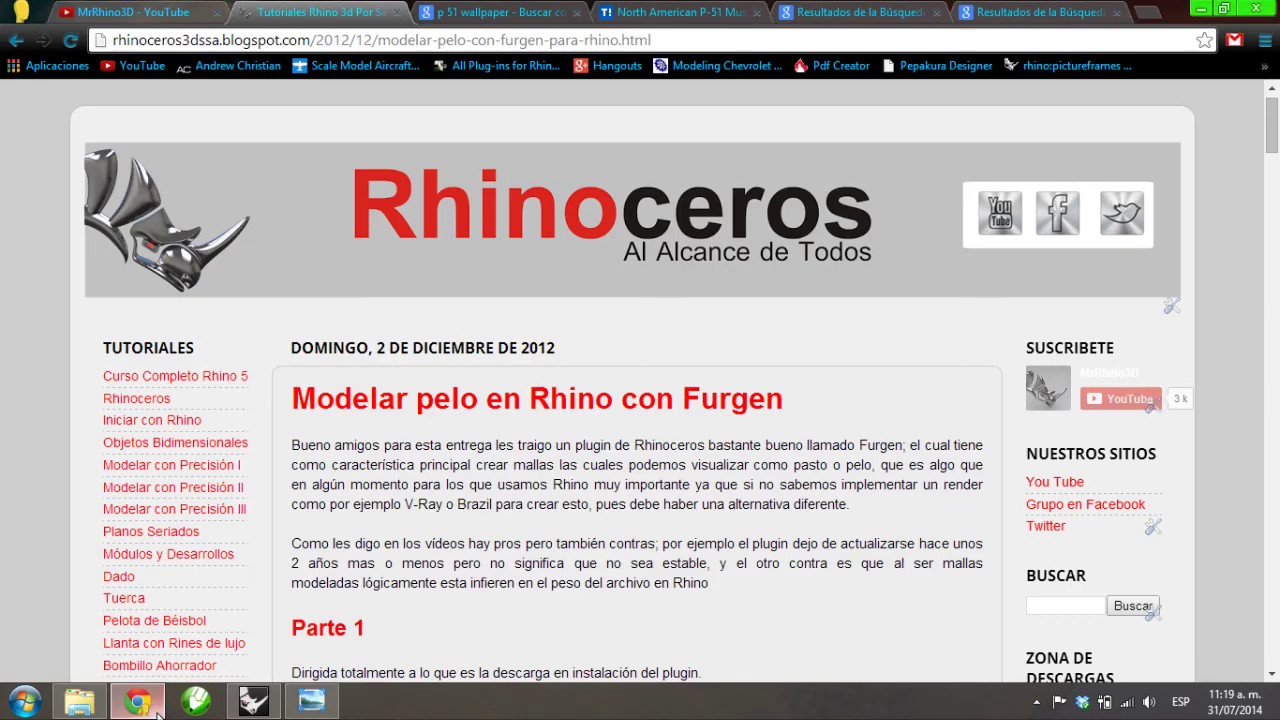
click(130, 12)
click(349, 7)
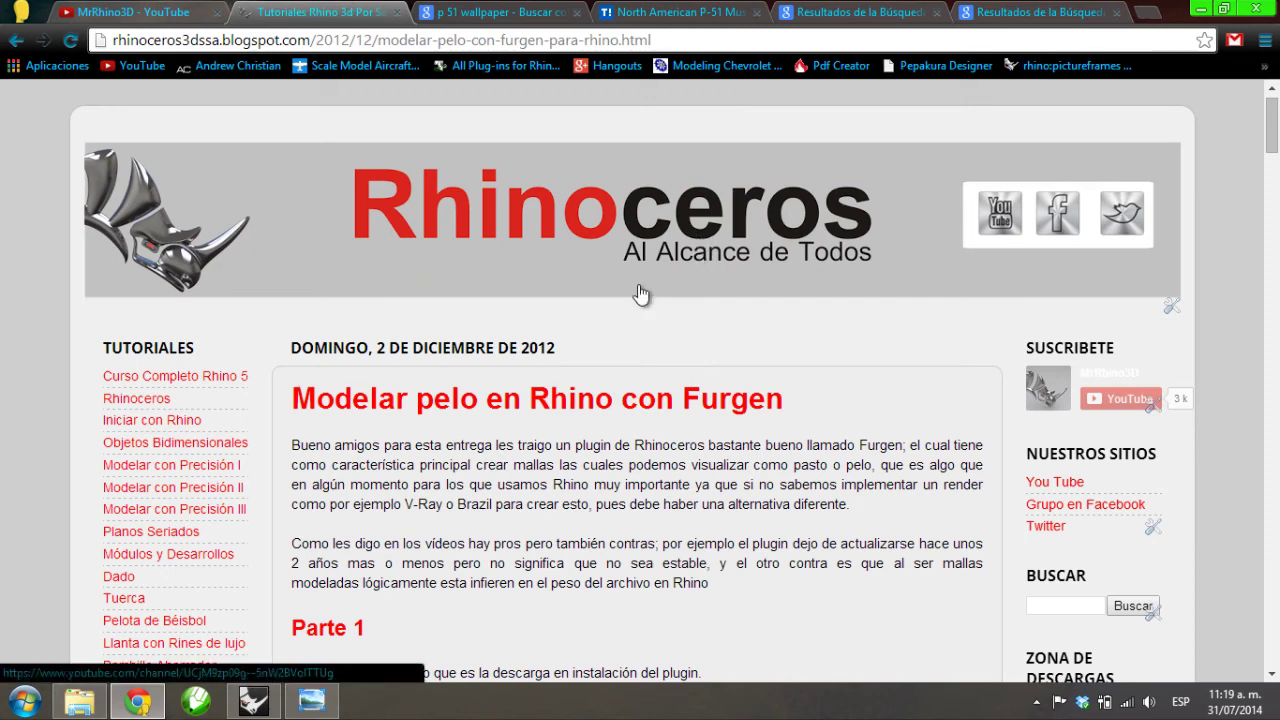
click(1201, 11)
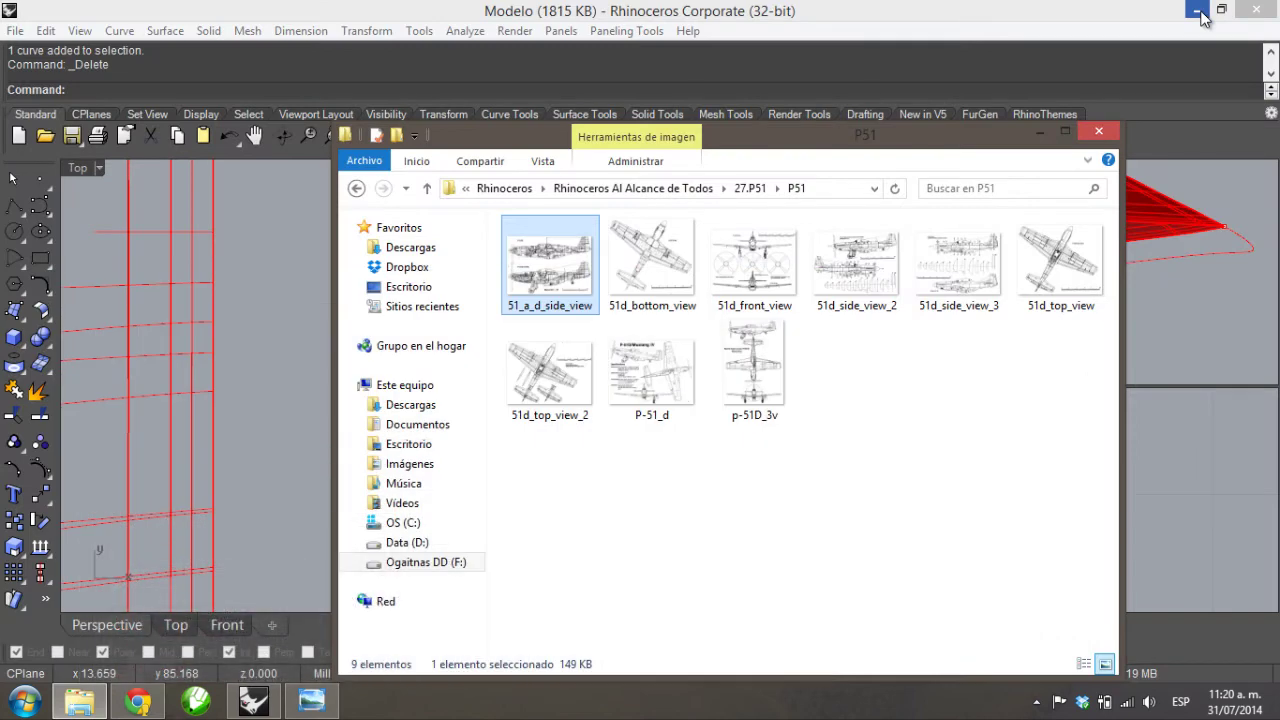
click(1037, 138)
right_drag(1106, 263, 989, 263)
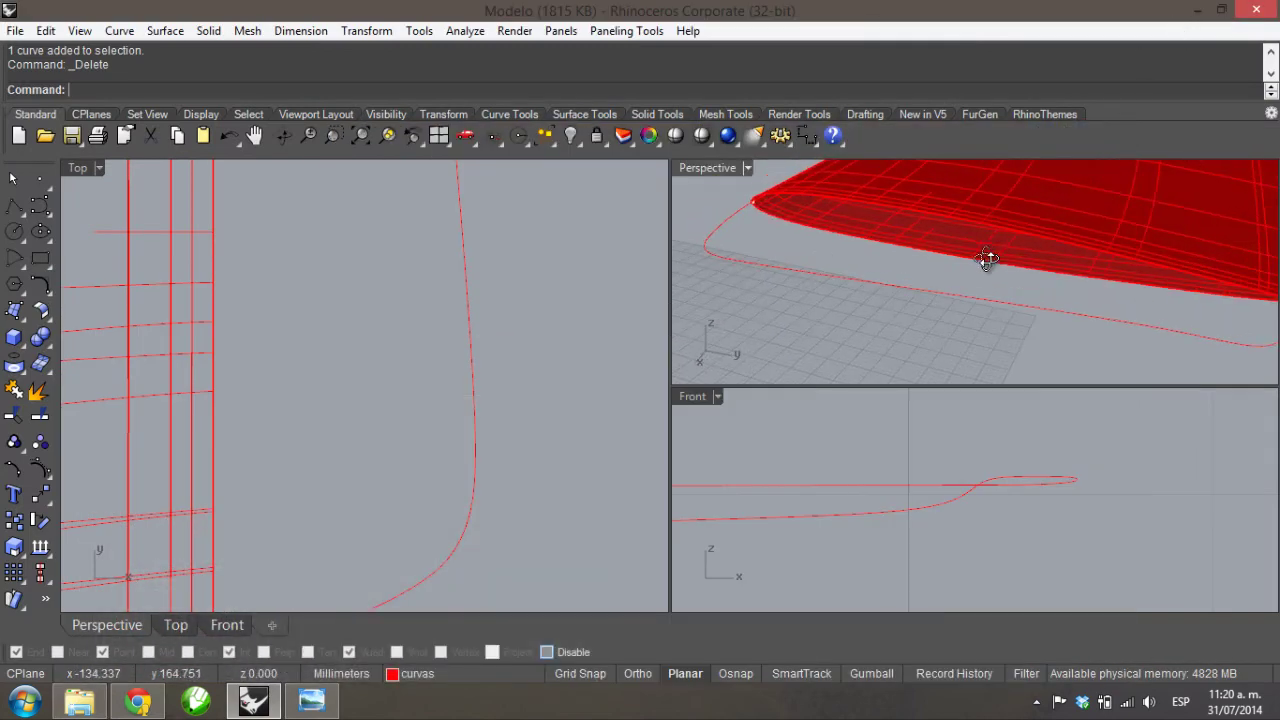
scroll(834, 255, down, 2)
scroll(862, 235, up, 1)
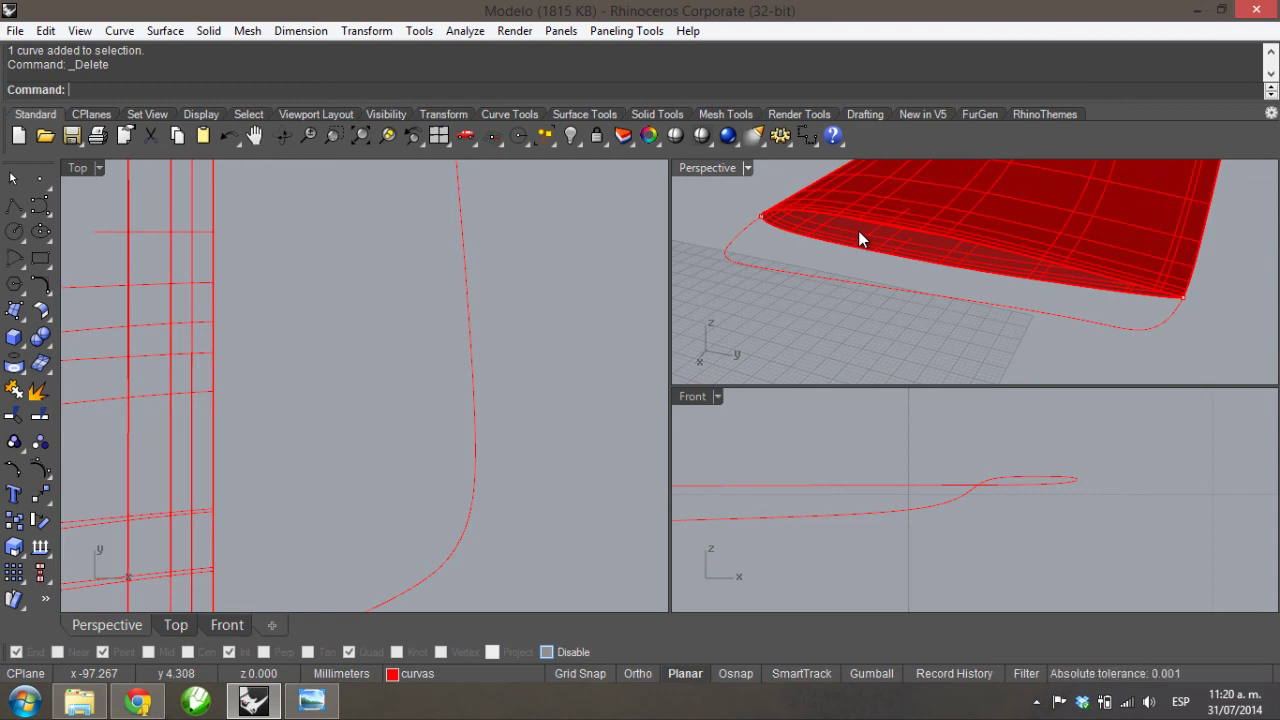
click(1192, 12)
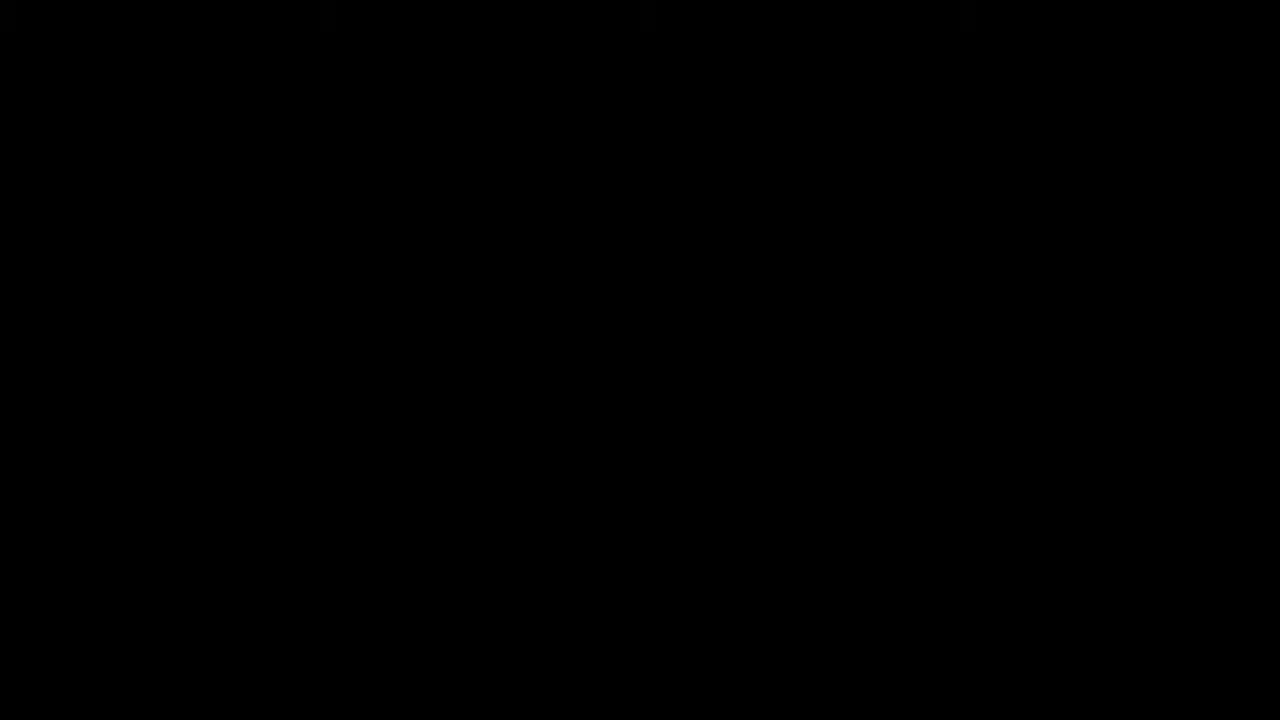